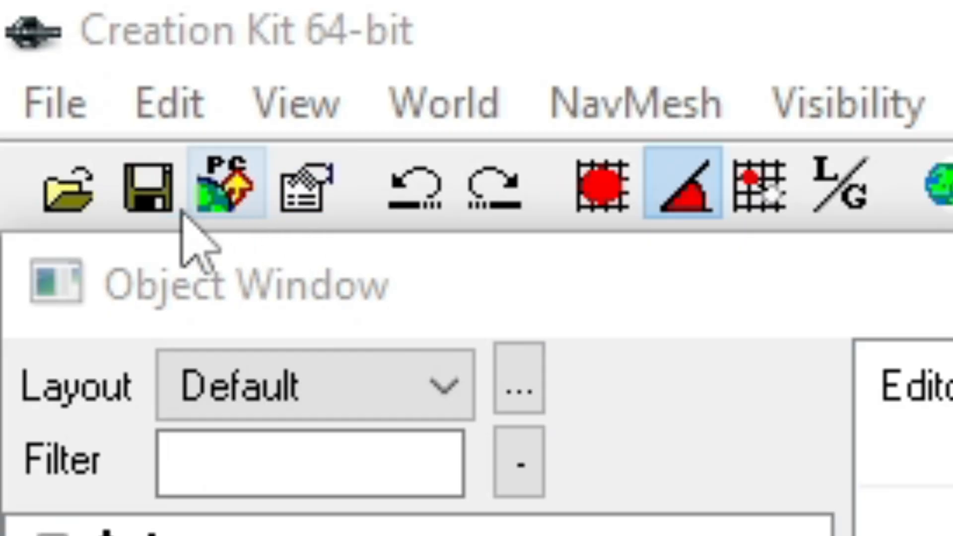
Open the plugin and master file list and mark Fallout4.esm for loading
left_click(82, 213)
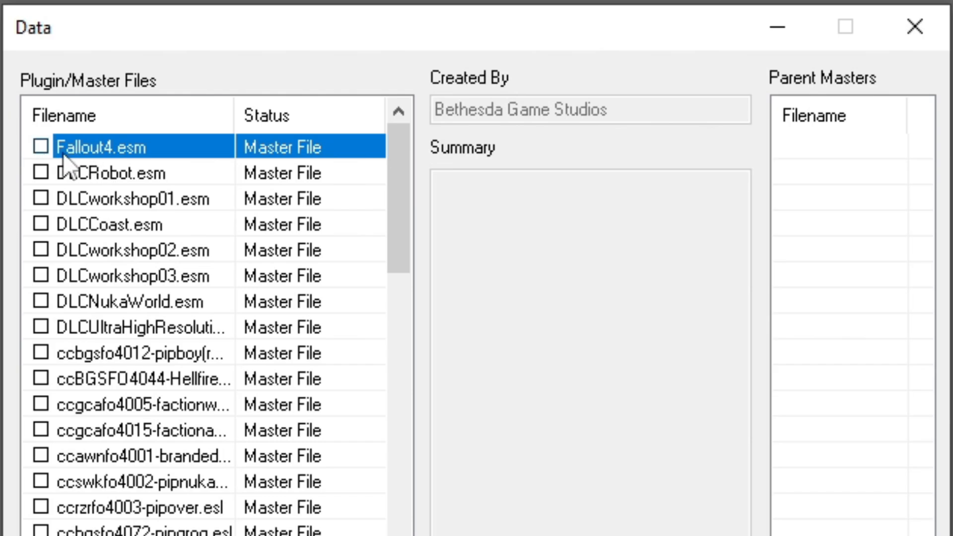
double_click(171, 146)
double_click(170, 141)
double_click(63, 144)
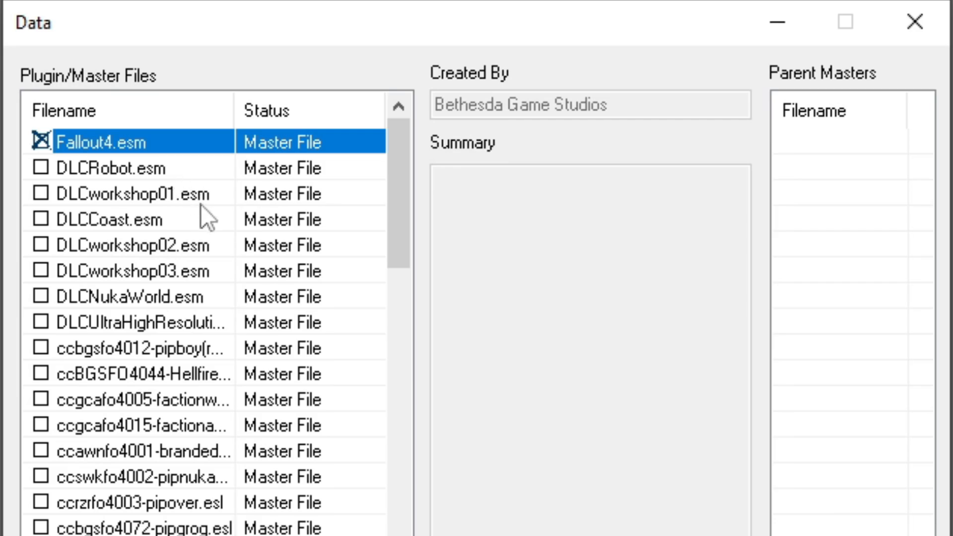
Mark the DLCCoast.esm and DLCNukaWorld.esm master files for loading
left_click(176, 219)
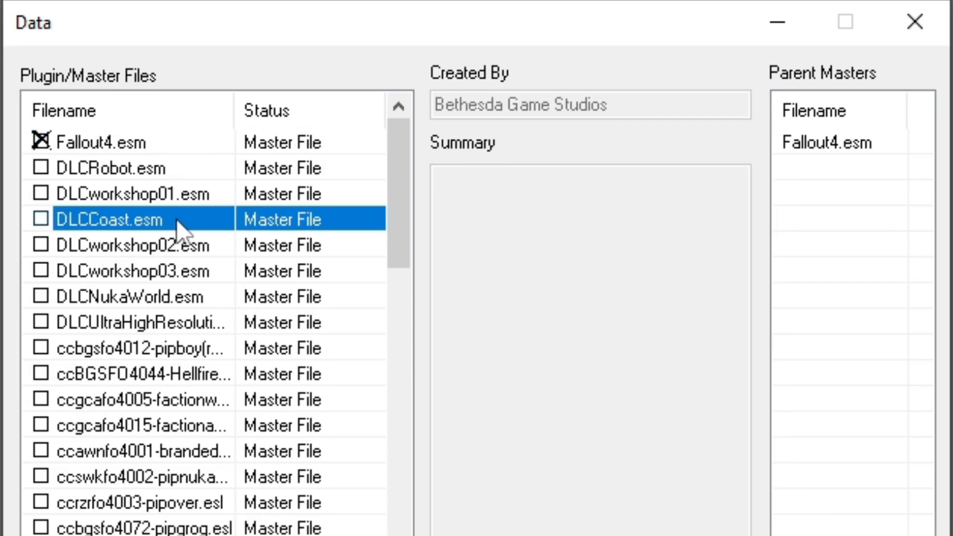
double_click(53, 230)
left_click(194, 298)
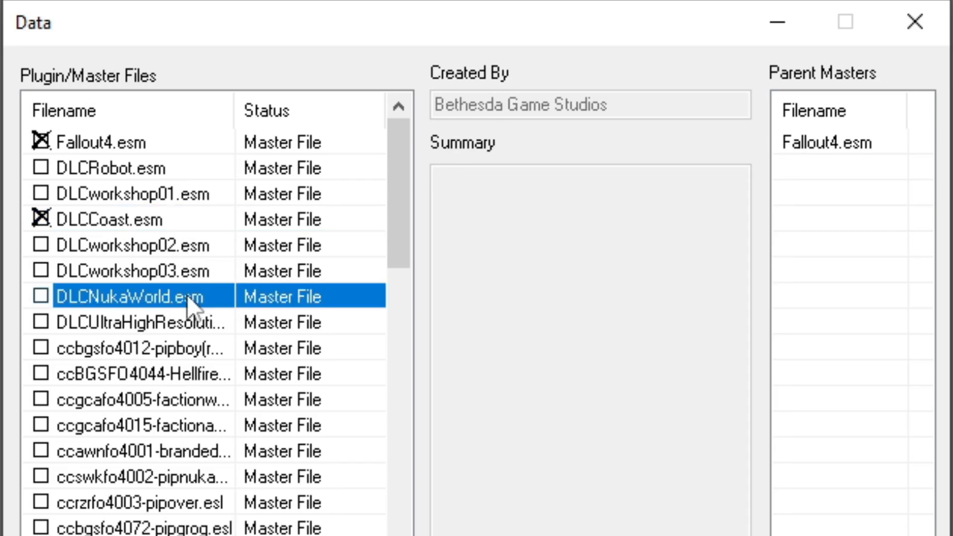
double_click(128, 295)
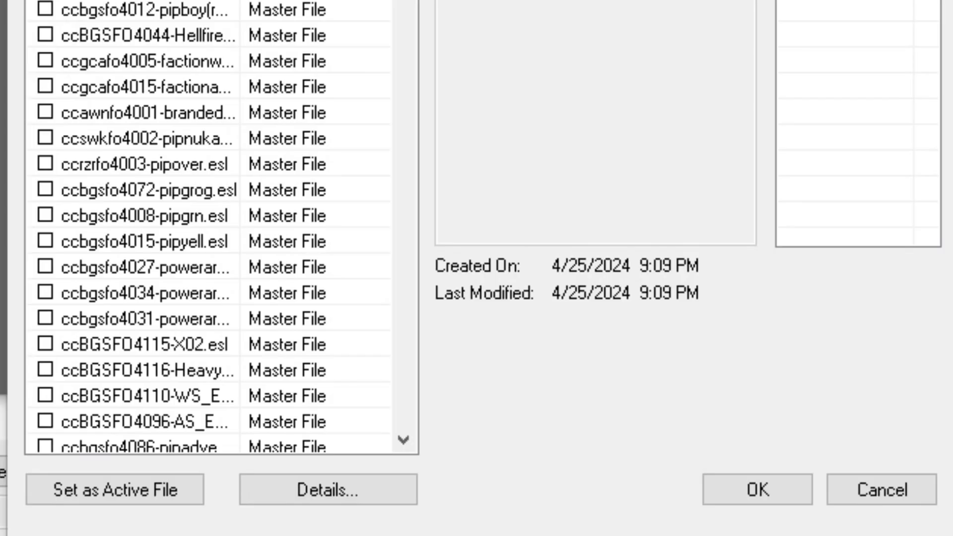
Find the checked plugin WANYA_Ciggys.esp in the file list and set it as the active file
scroll(418, 154, "down", 15)
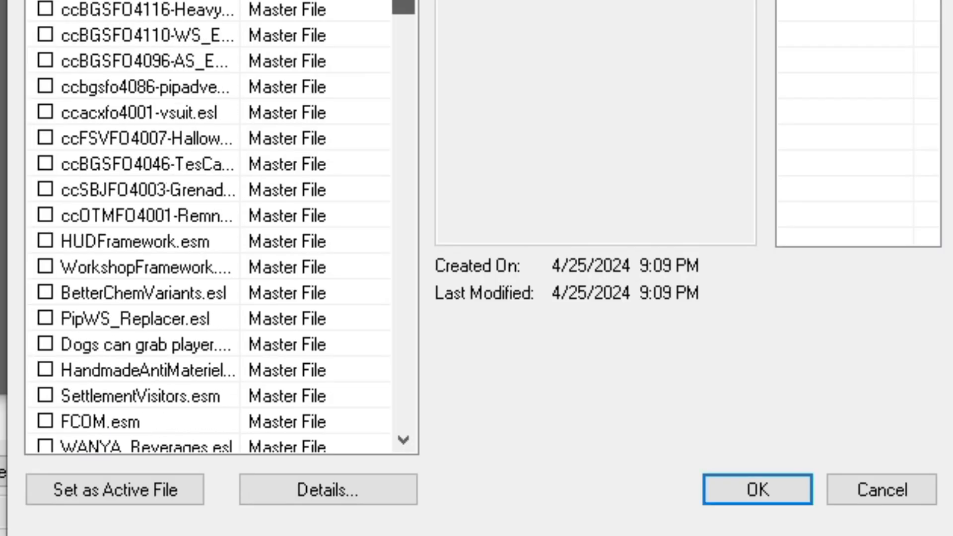
left_click(158, 10)
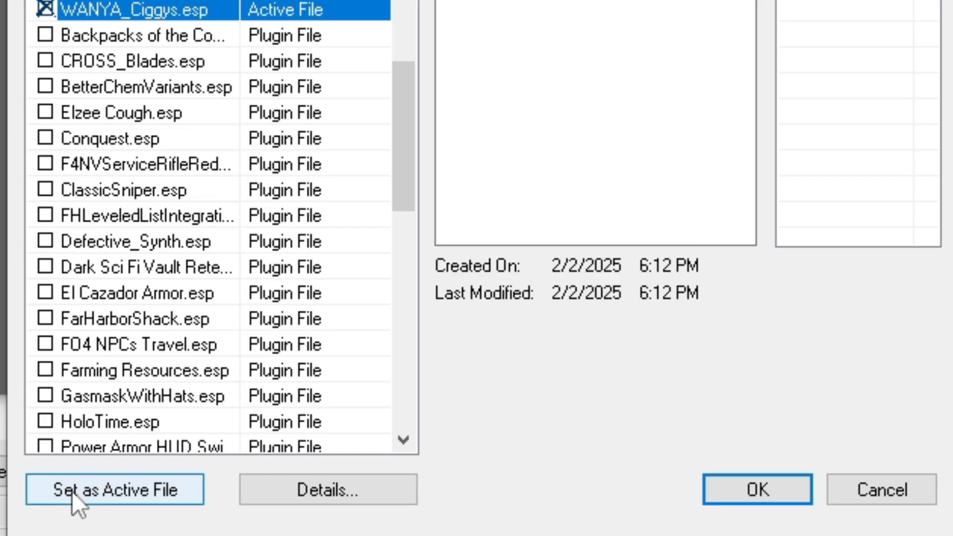
left_click(100, 497)
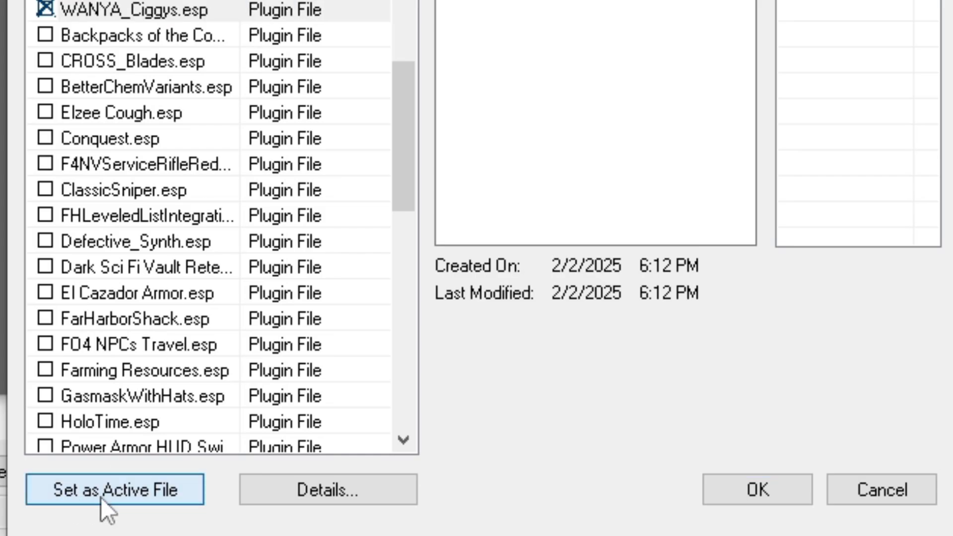
scroll(305, 303, "up", 1)
scroll(305, 295, "up", 3)
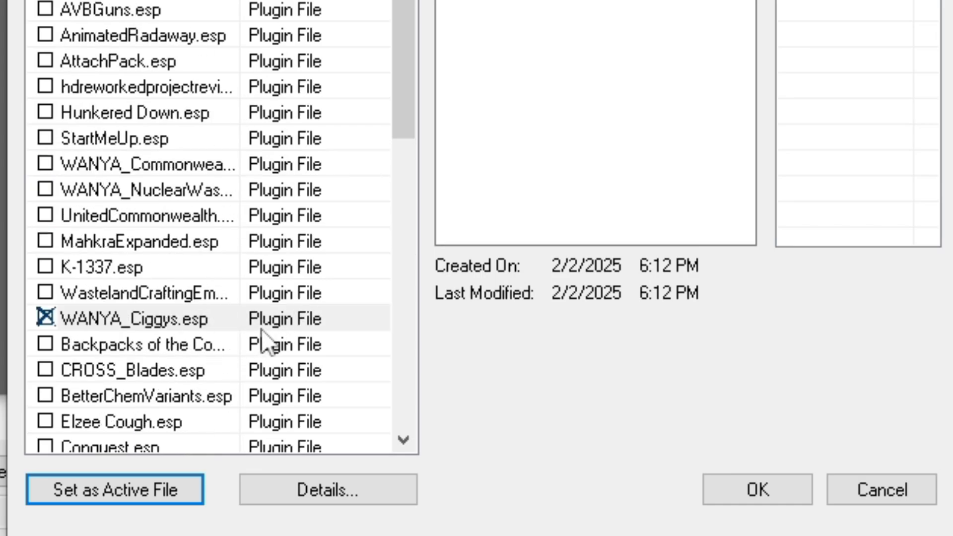
left_click(153, 491)
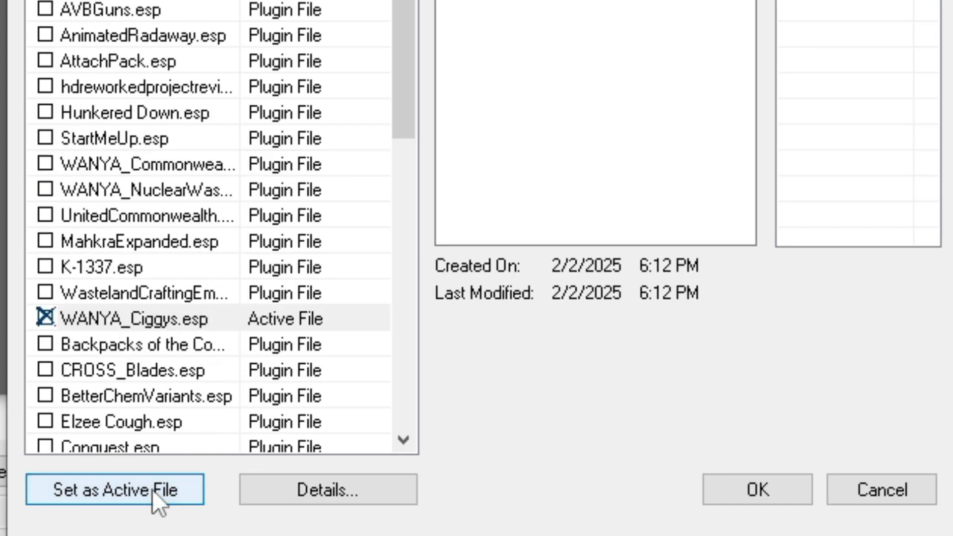
left_click(134, 322)
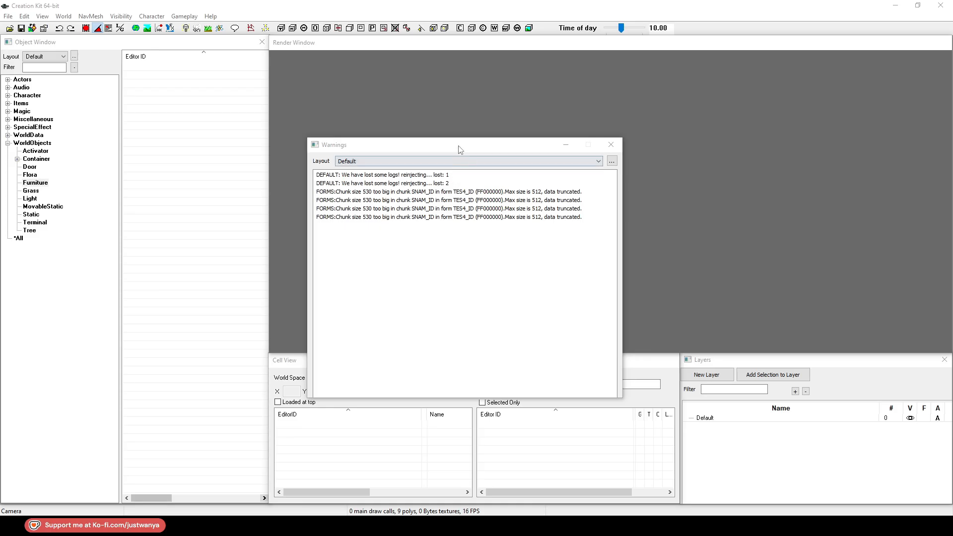
Review the messages in the Warnings window, move the window around, and minimize it
left_click_drag(459, 149, 464, 173)
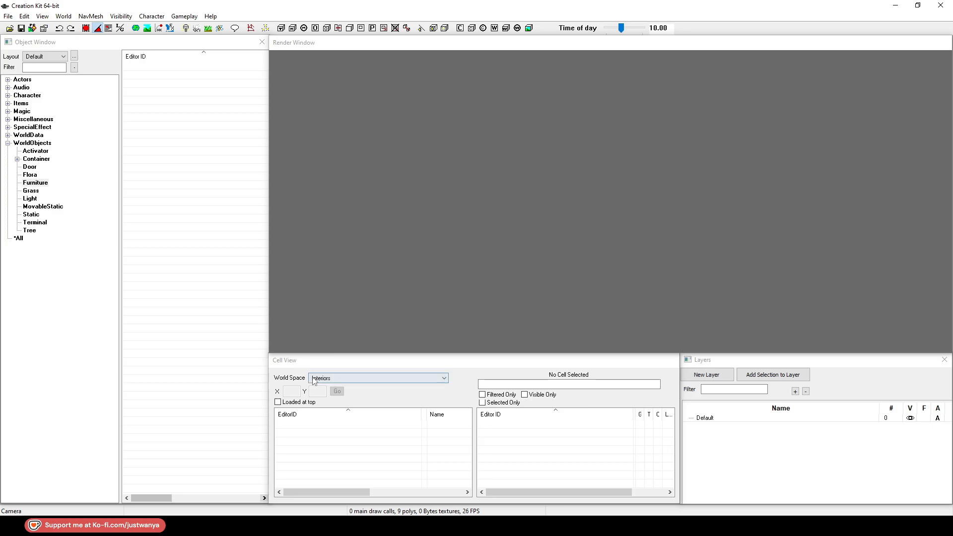
left_click(326, 526)
left_click(379, 483)
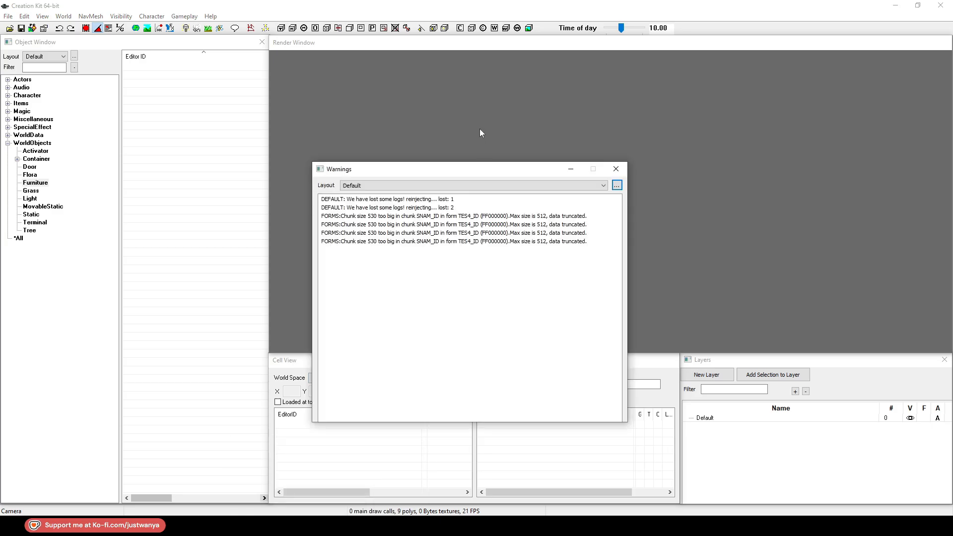
left_click_drag(471, 170, 462, 172)
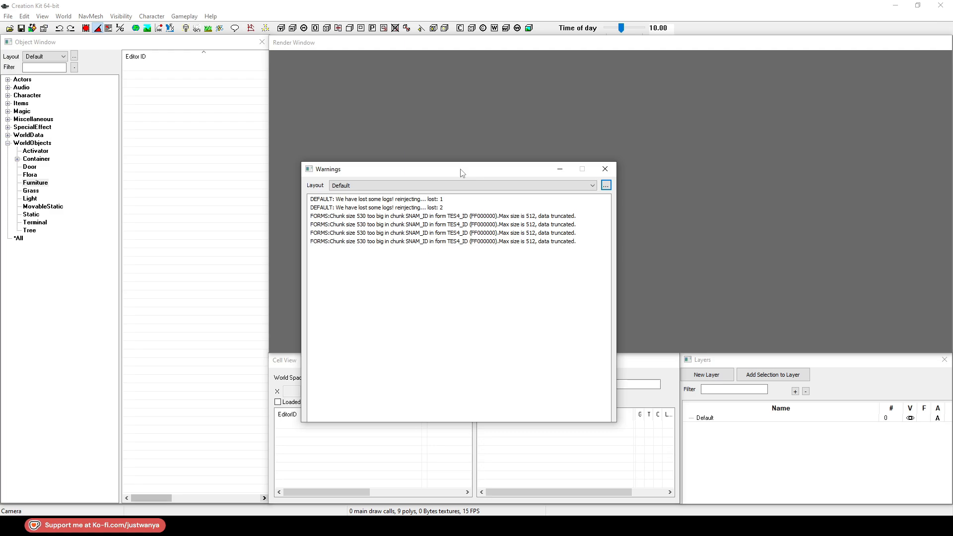
left_click_drag(461, 172, 459, 172)
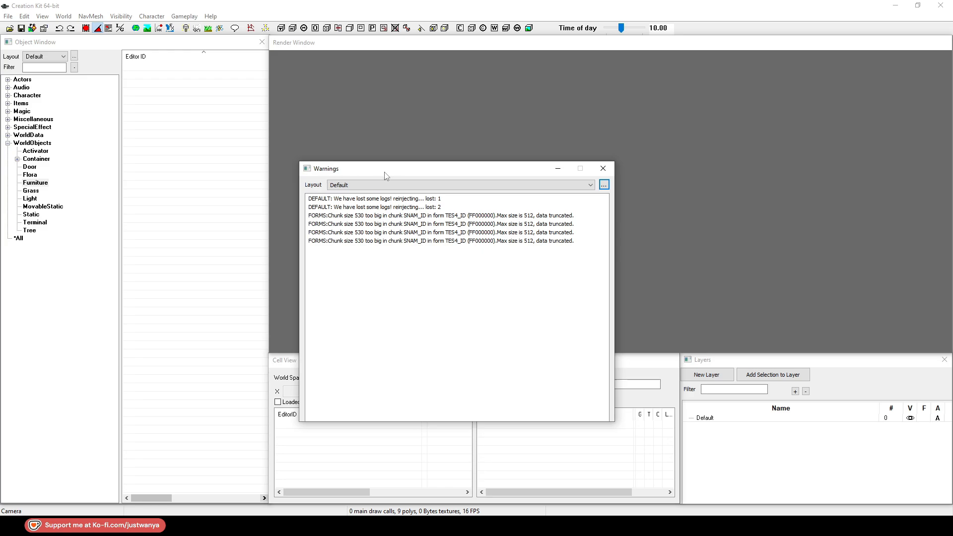
left_click_drag(448, 174, 442, 179)
left_click(452, 190)
left_click(423, 159)
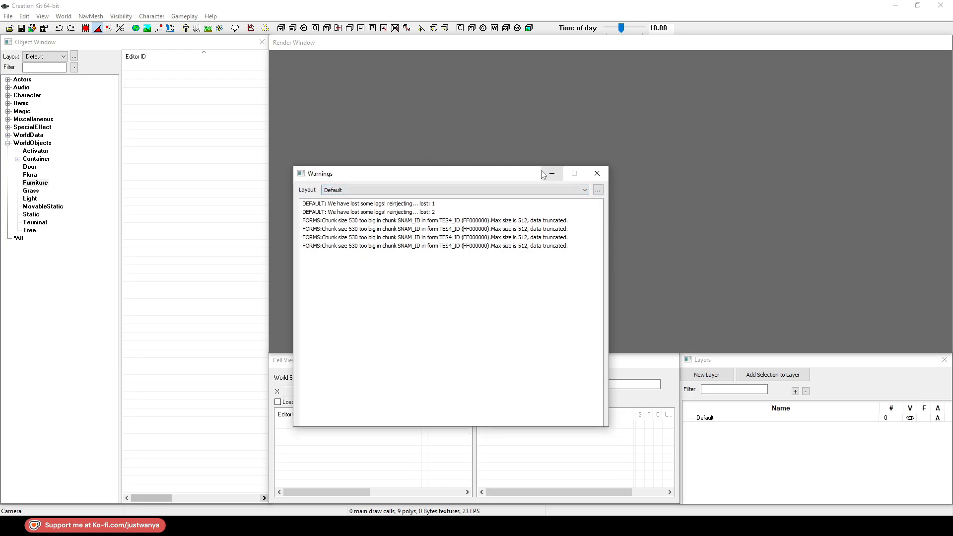
left_click(552, 176)
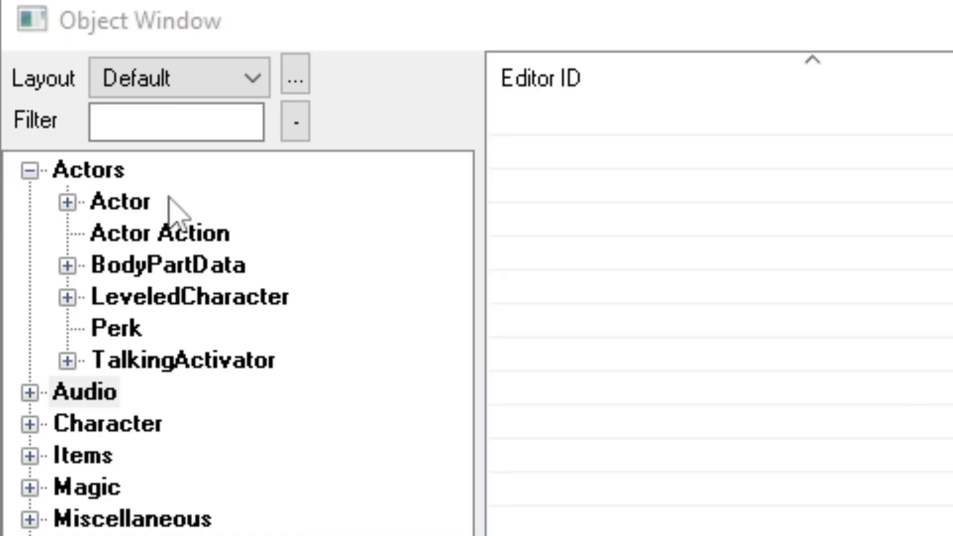
Examine the Actors category in the Object Window and browse its Perk records
left_click(84, 174)
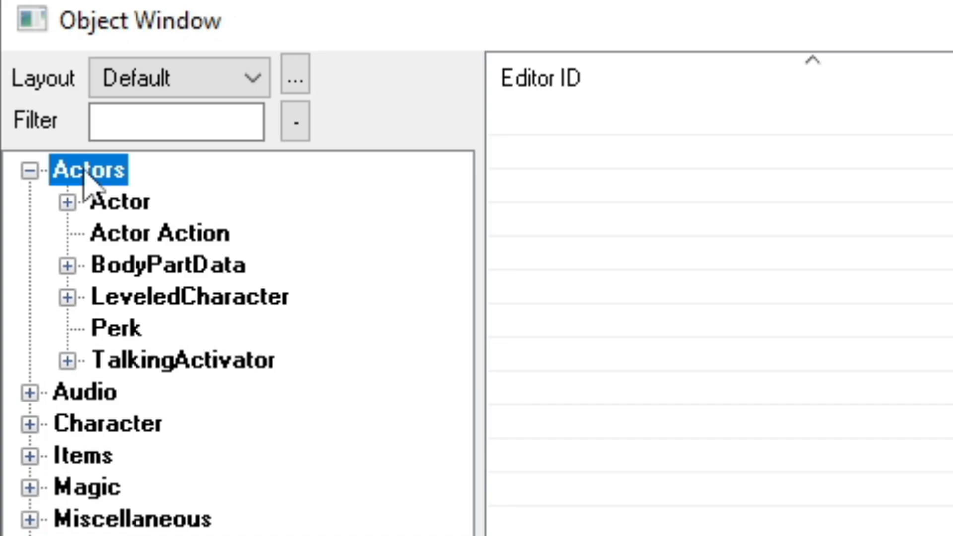
left_click(119, 339)
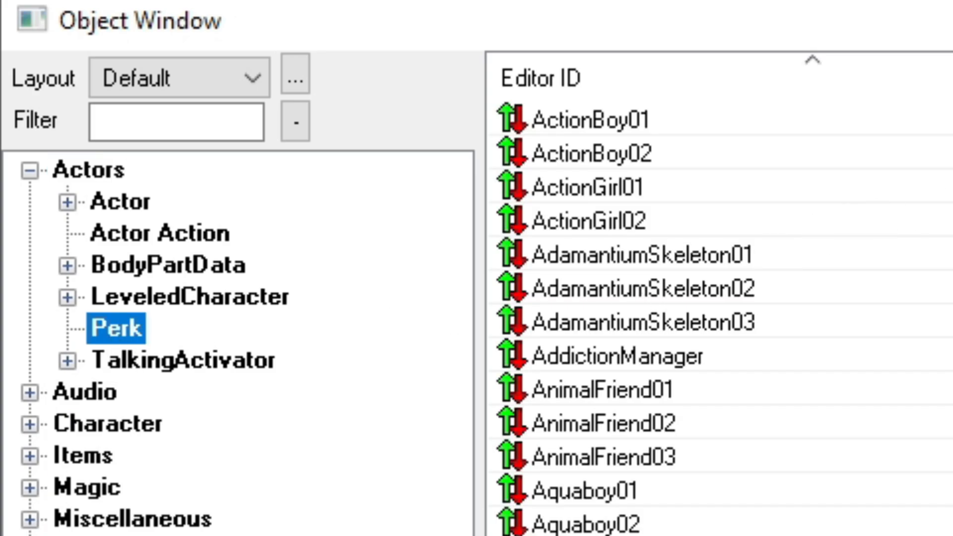
scroll(719, 318, "down", 20)
scroll(720, 317, "down", 20)
scroll(720, 318, "up", 20)
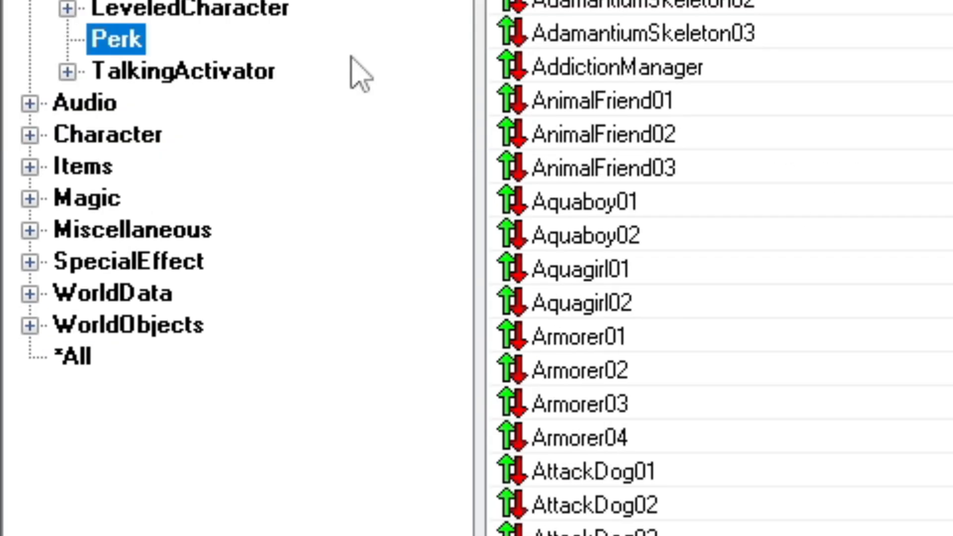
Examine the record types under the Audio and Character categories
left_click(30, 392)
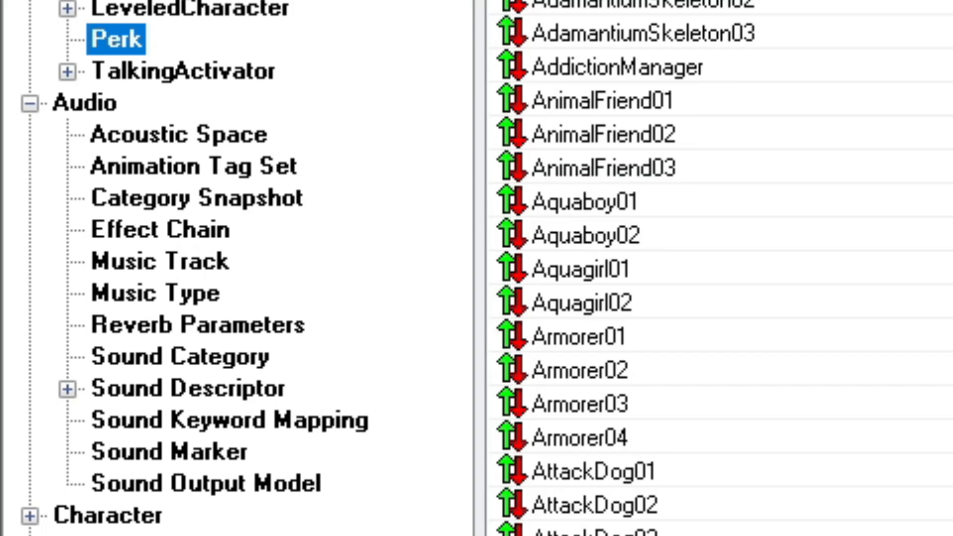
left_click(29, 400)
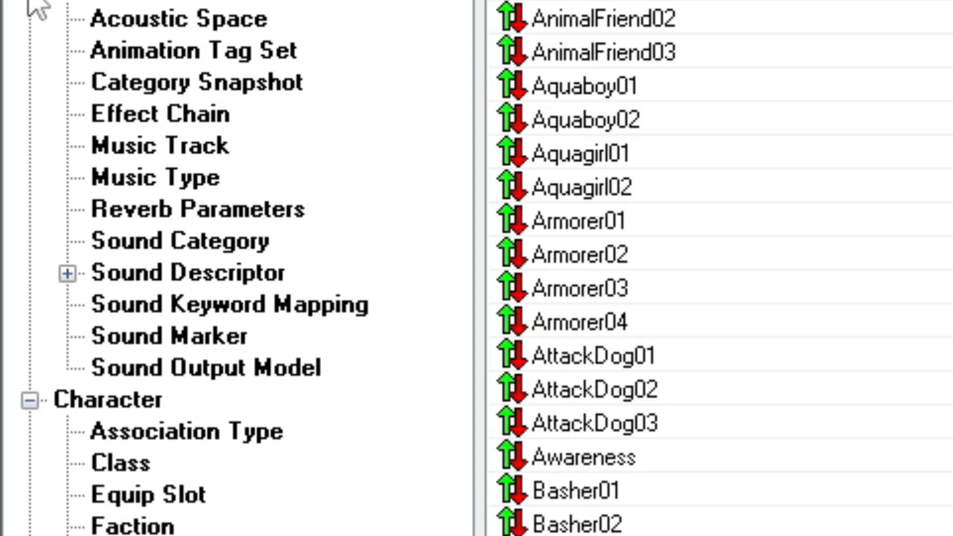
scroll(37, 11, "down", 4)
scroll(64, 457, "down", 2)
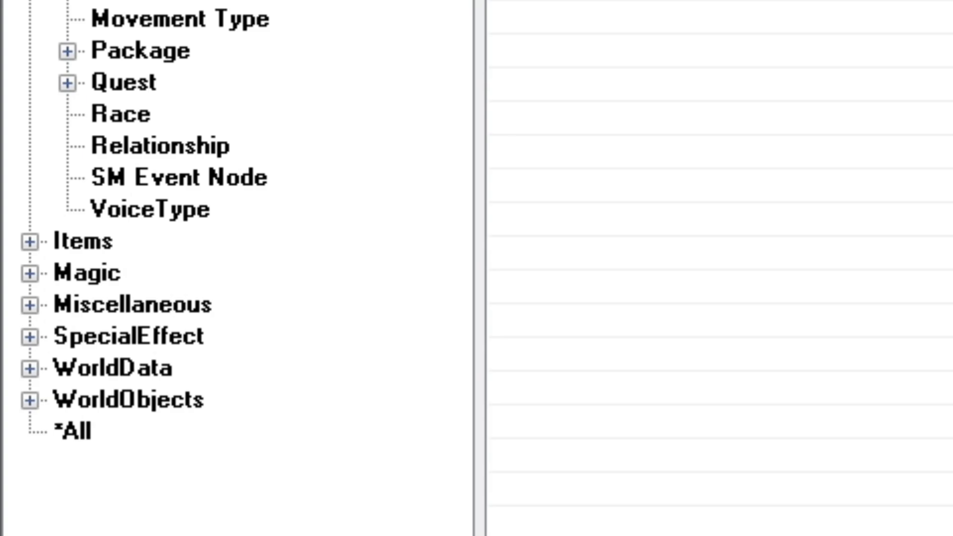
scroll(64, 457, "up", 2)
Examine the record types under the Items category, collapsing Character first and Items when done
left_click(29, 460)
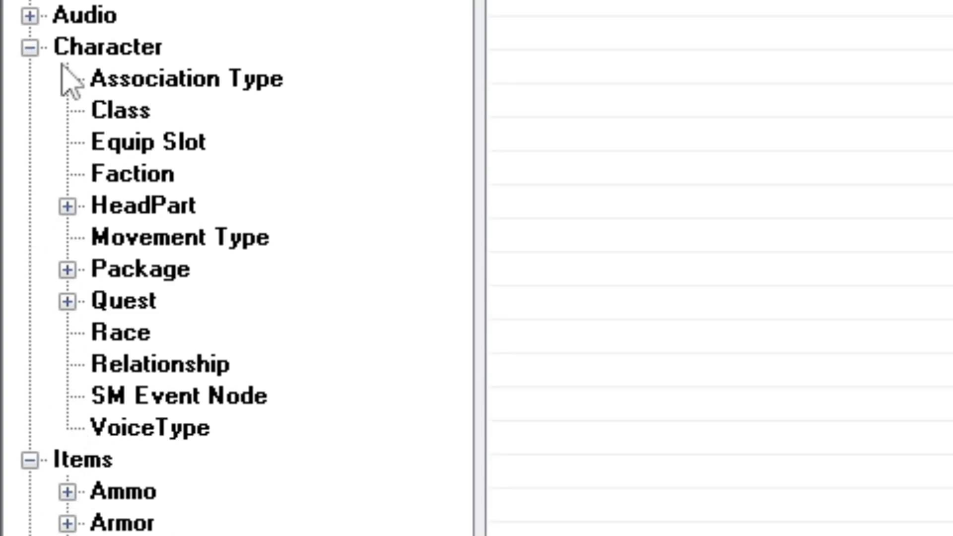
left_click(30, 47)
left_click(90, 81)
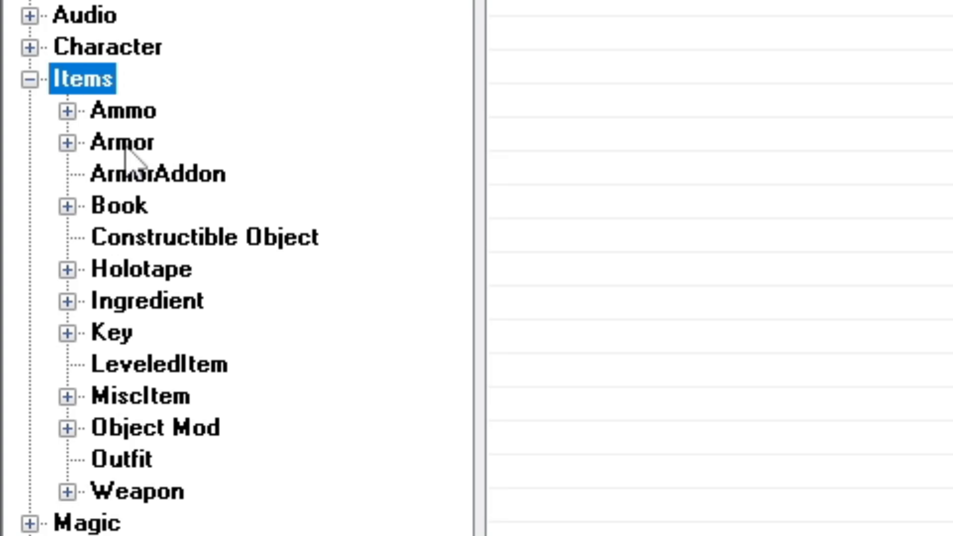
left_click(31, 79)
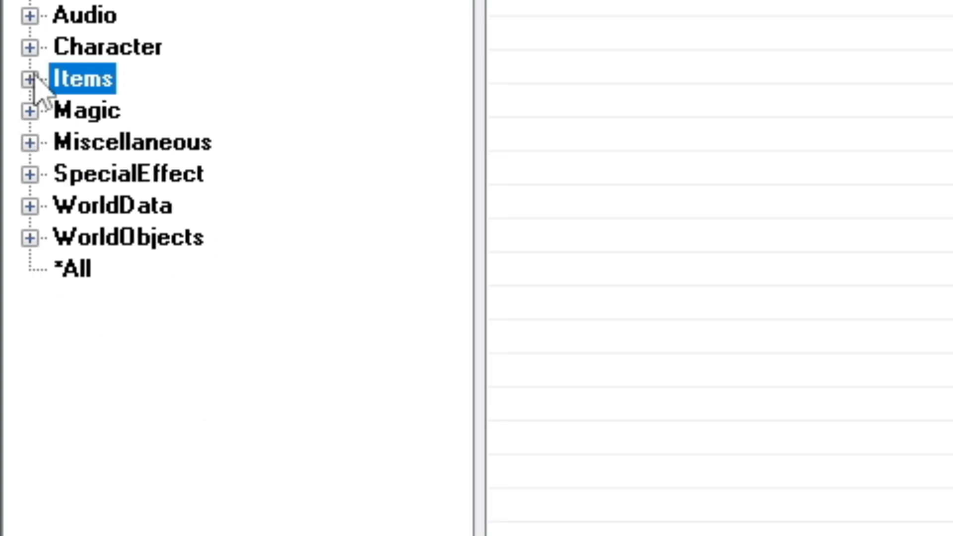
Expand the Magic category, list its Magic Effect records, and select AbFortifyCharisma
left_click(30, 112)
left_click(102, 111)
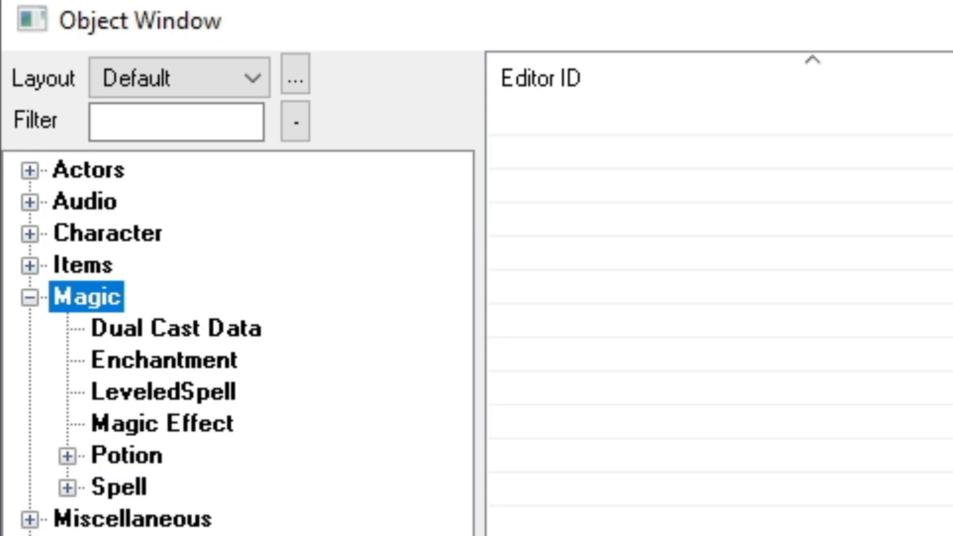
left_click(213, 429)
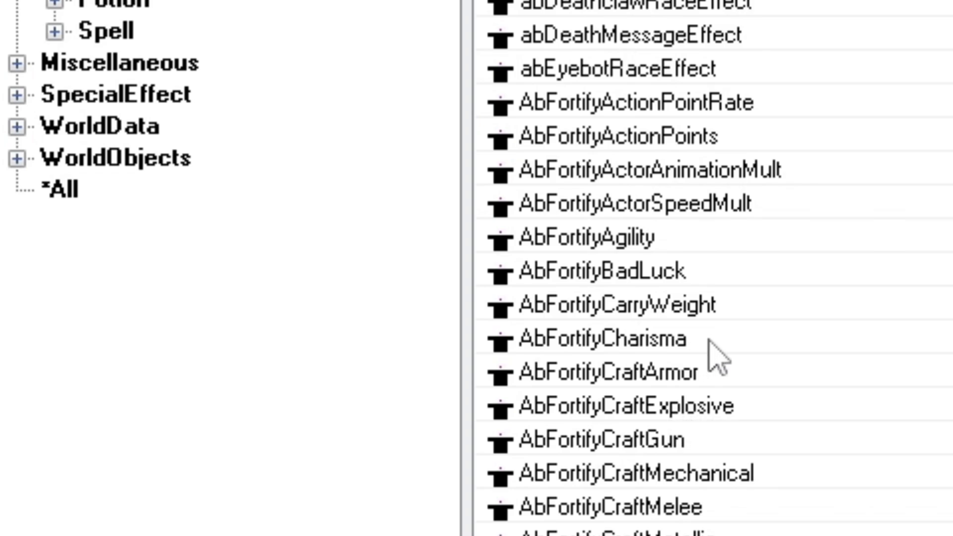
left_click(700, 340)
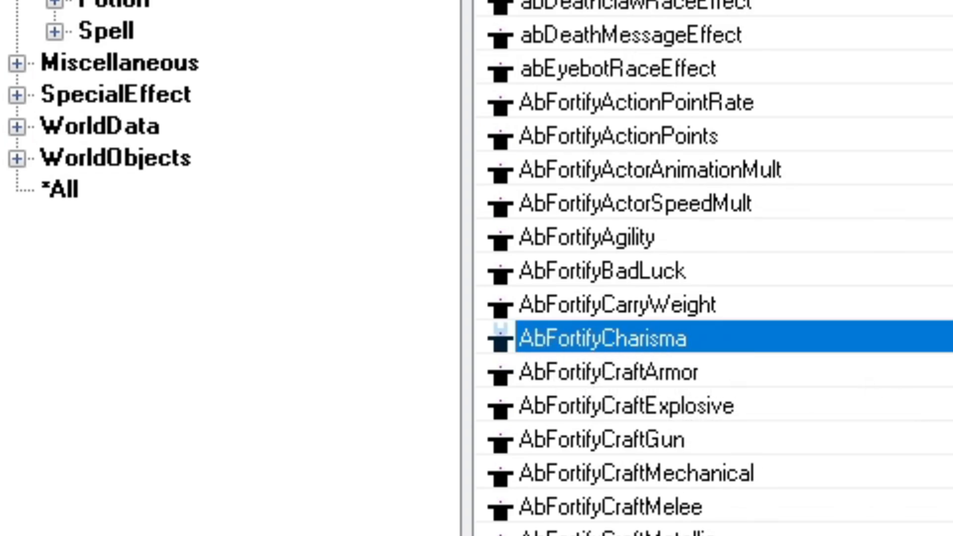
Browse the Miscellaneous category, select the Bobble_Medicine_Msg message record, and collapse the category
left_click(17, 63)
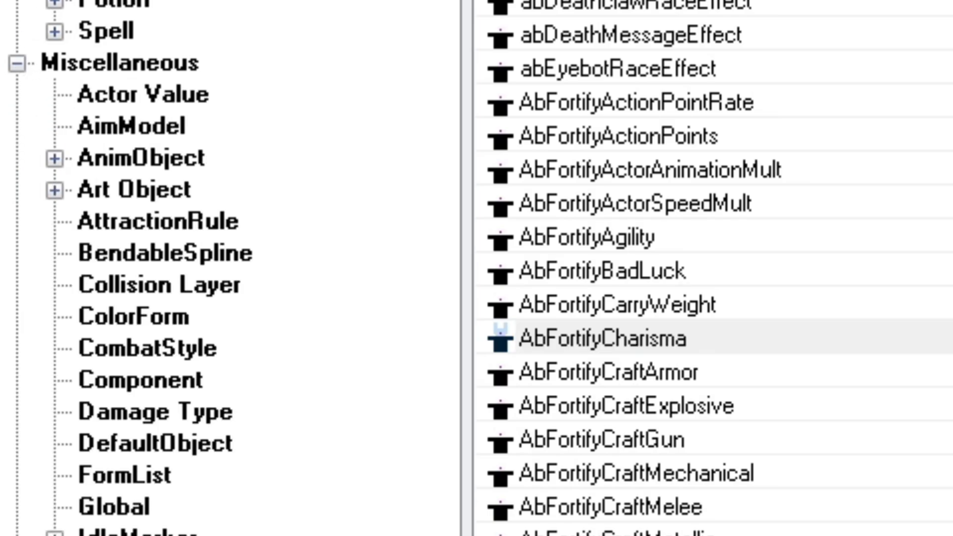
left_click(62, 61)
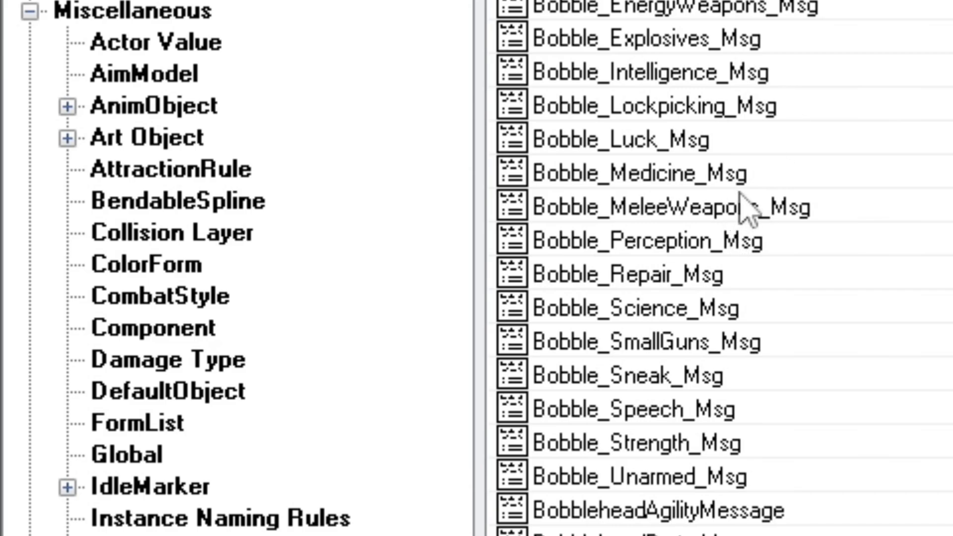
left_click(758, 175)
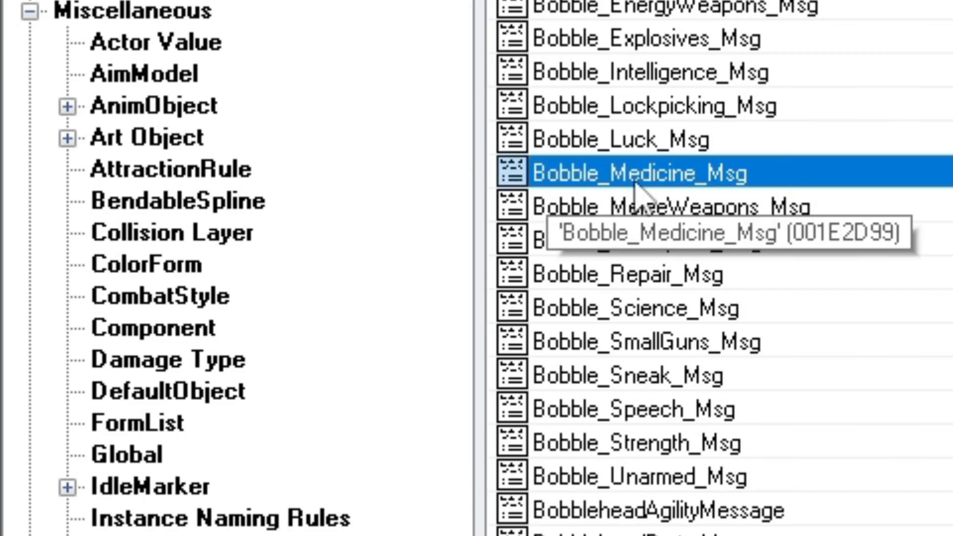
left_click(30, 11)
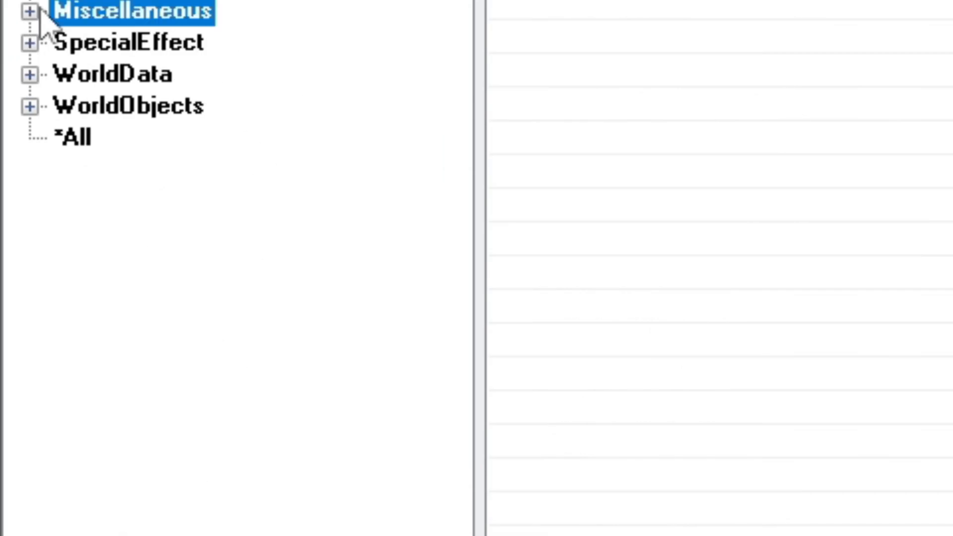
Examine the record types under the SpecialEffect and WorldData categories
left_click(30, 41)
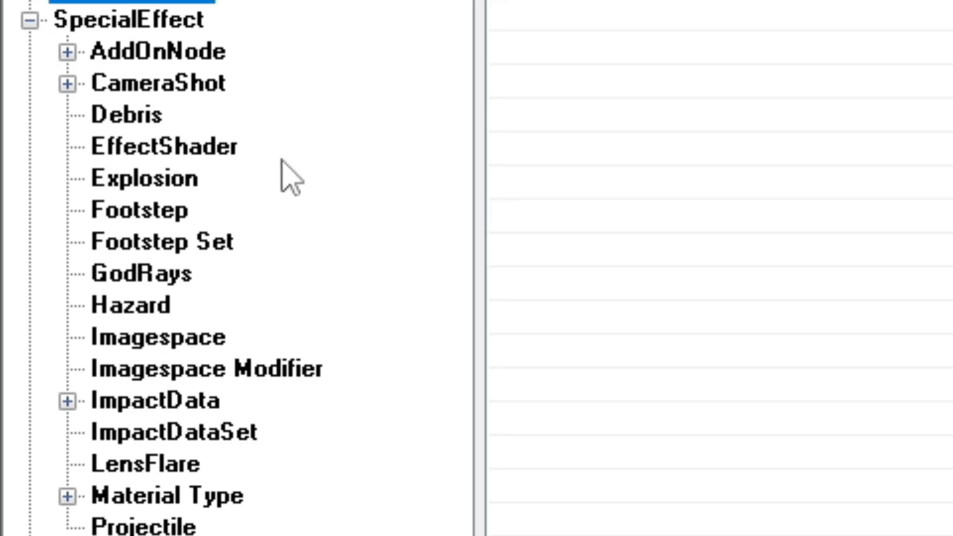
left_click(140, 315)
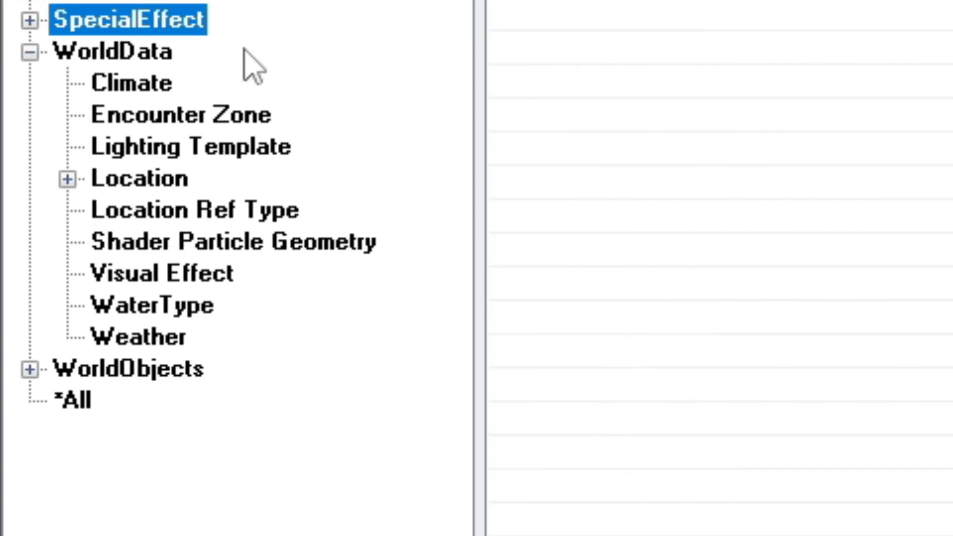
Expand the WorldObjects category to examine its record types, and collapse WorldData
left_click(156, 50)
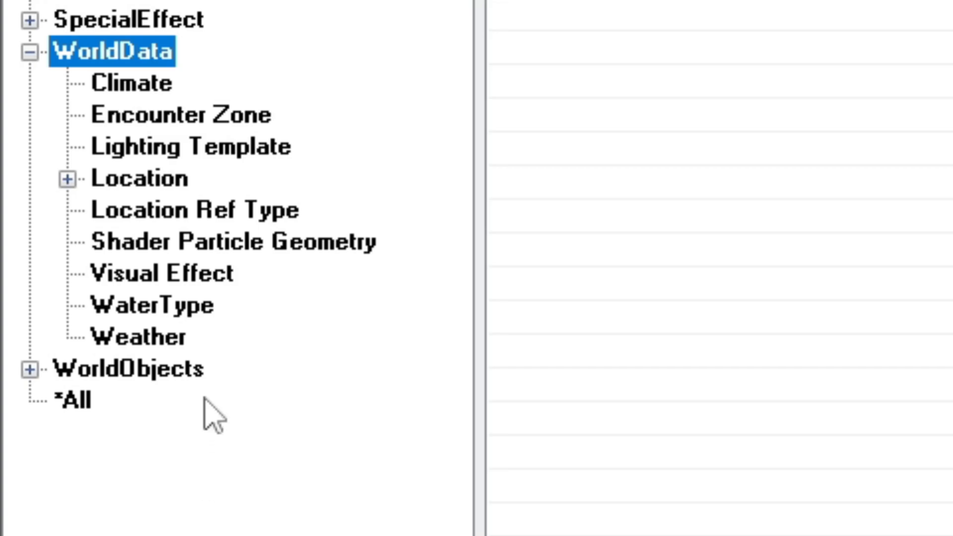
left_click(30, 370)
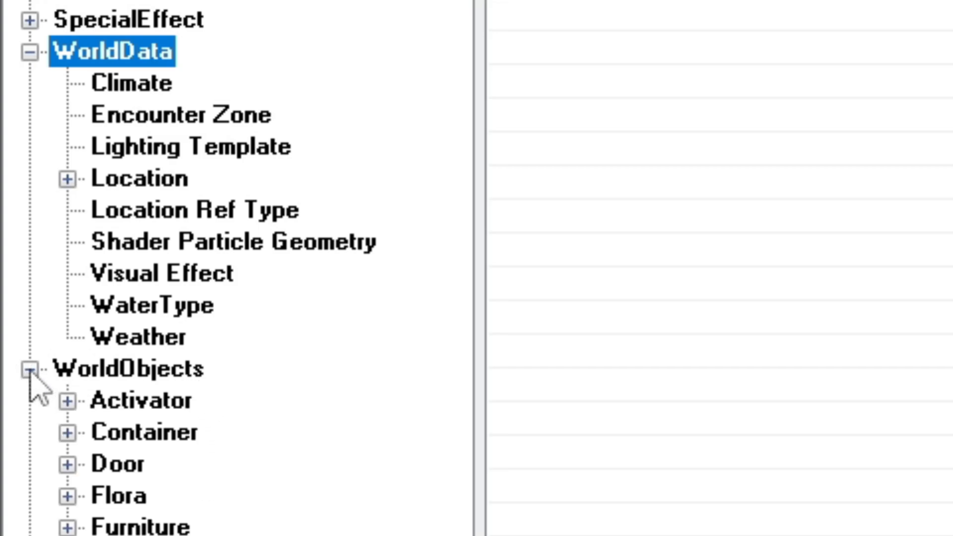
left_click(30, 51)
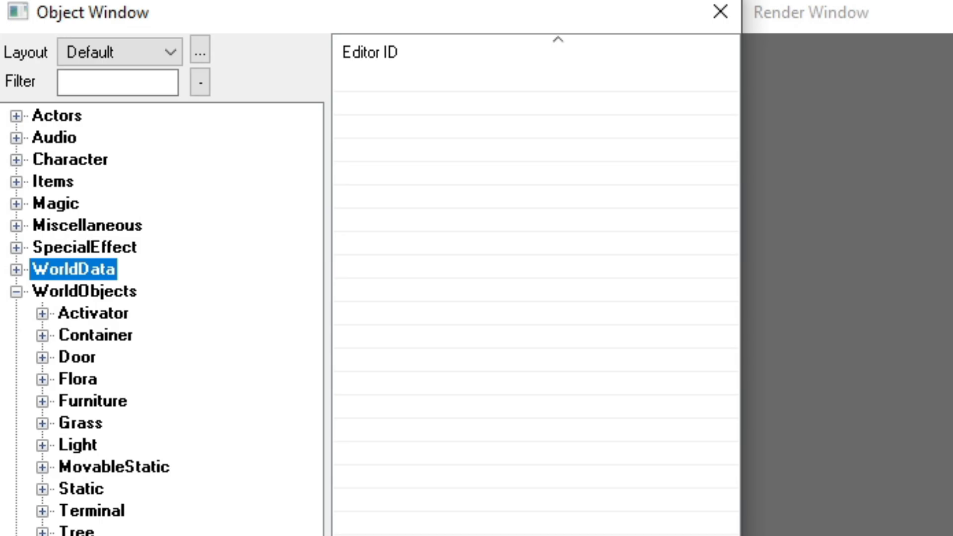
Filter the records by "chair", browse the list, and restrict it to the Furniture category
left_click(109, 82)
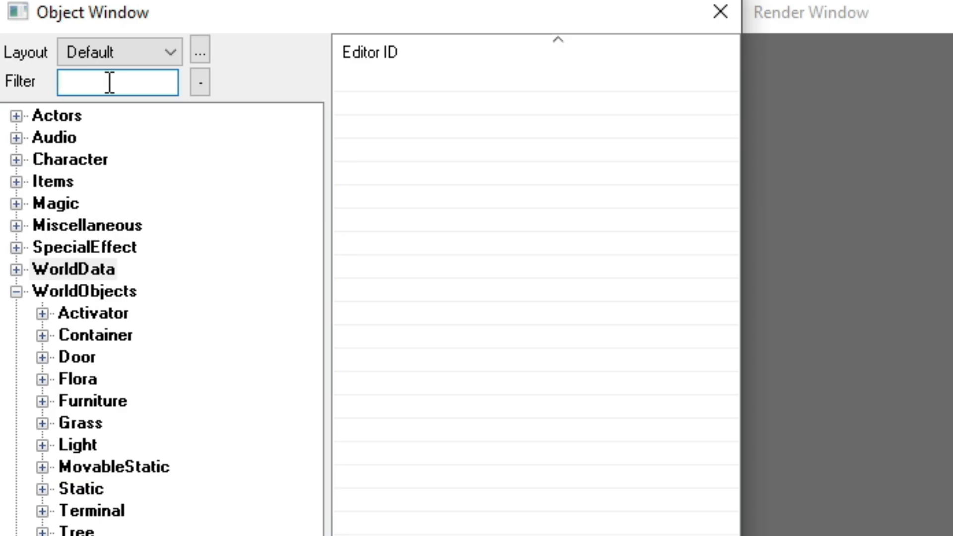
type("chair")
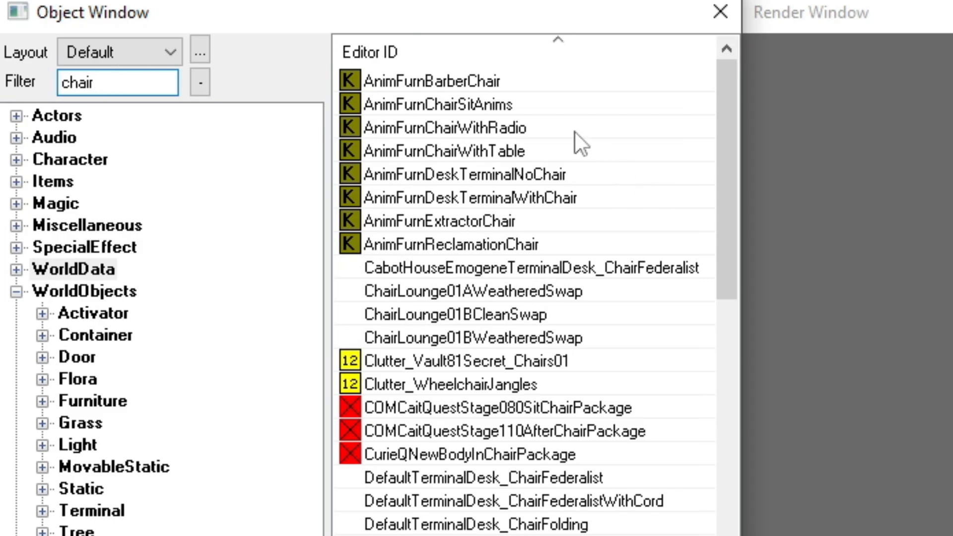
left_click_drag(726, 103, 740, 535)
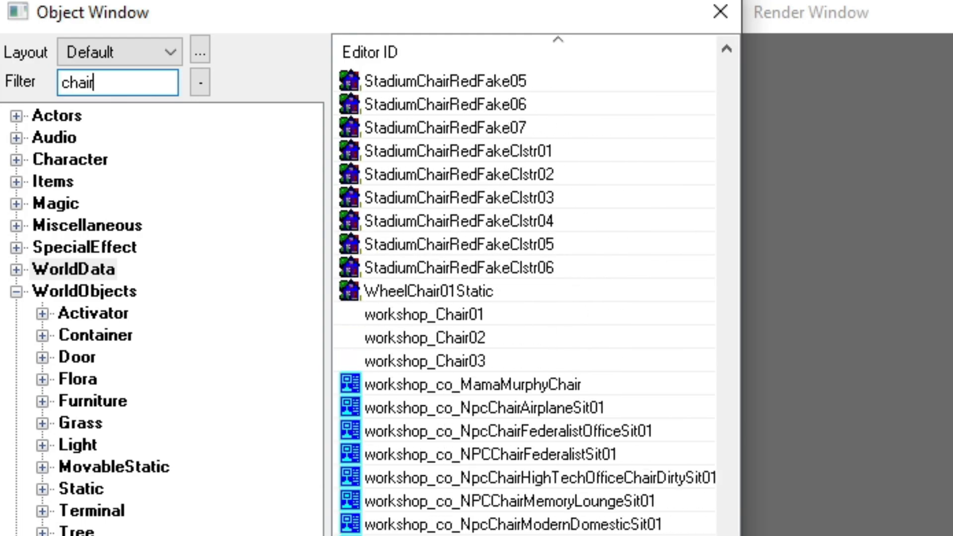
left_click(102, 403)
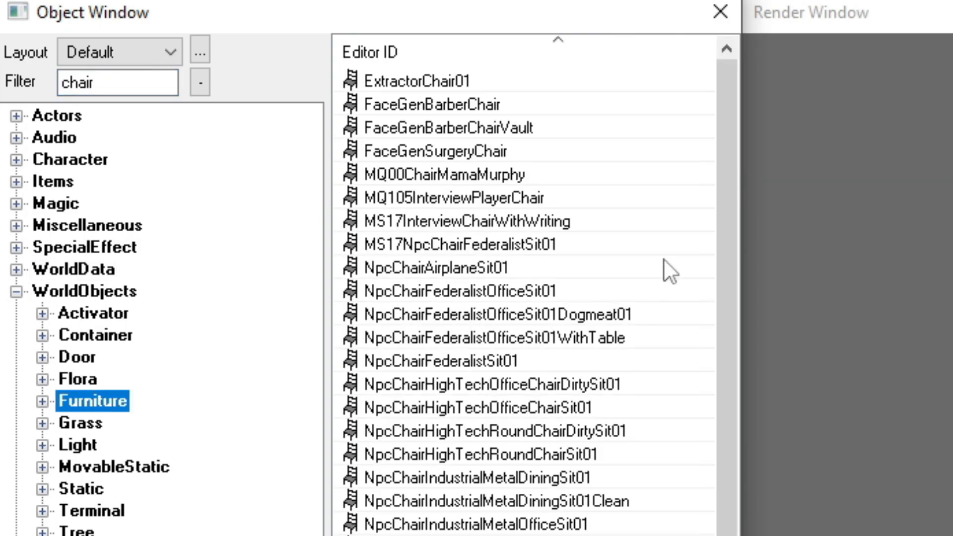
left_click_drag(728, 218, 768, 178)
Refine the Furniture filter to "chair*red" and examine the matching records
left_click(143, 87)
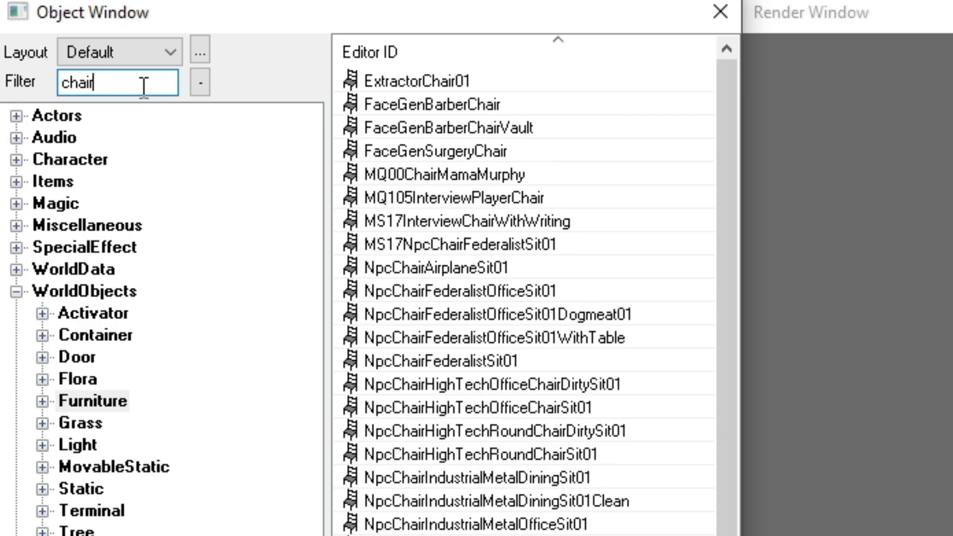
type("*red")
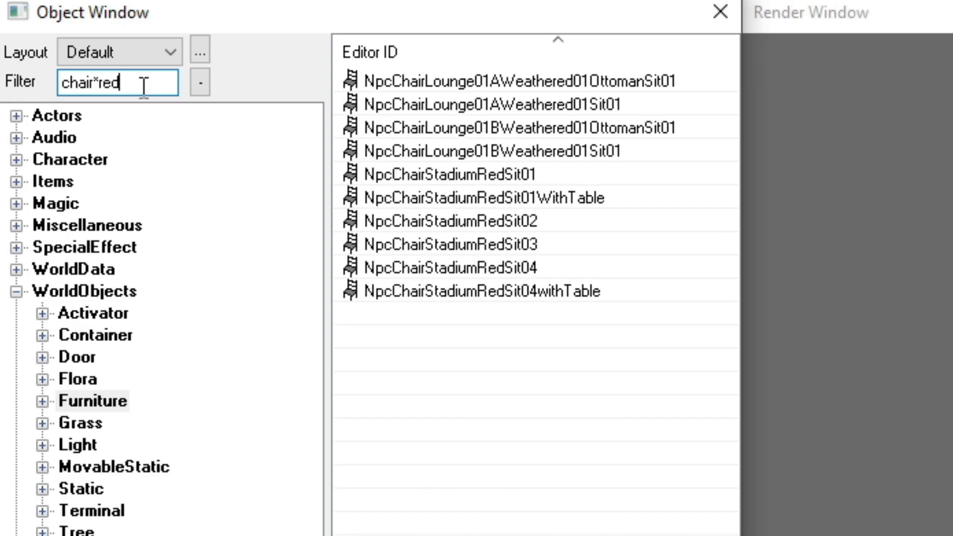
left_click_drag(405, 418, 665, 84)
left_click_drag(382, 343, 680, 76)
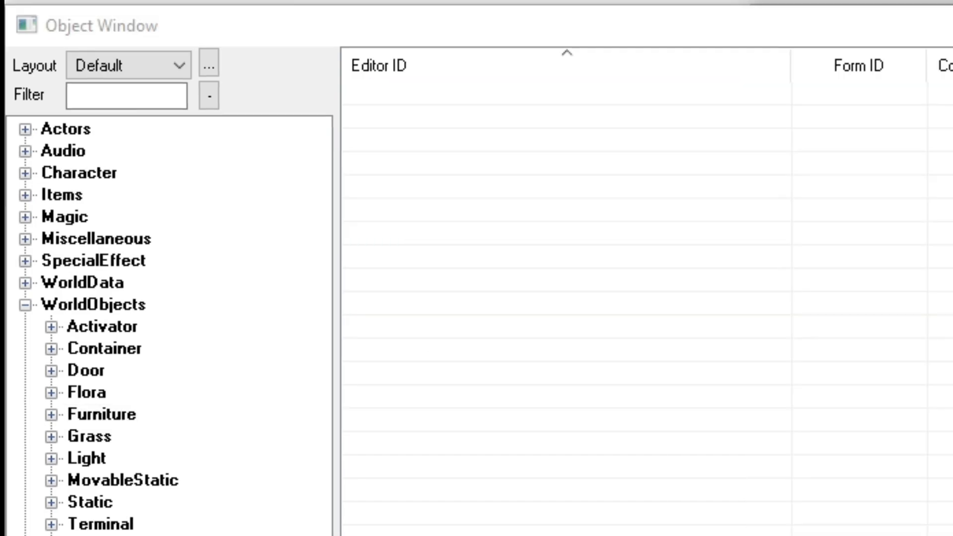
Filter the records by "yardstick" and select the Yardstick record of form type MISC
left_click(75, 94)
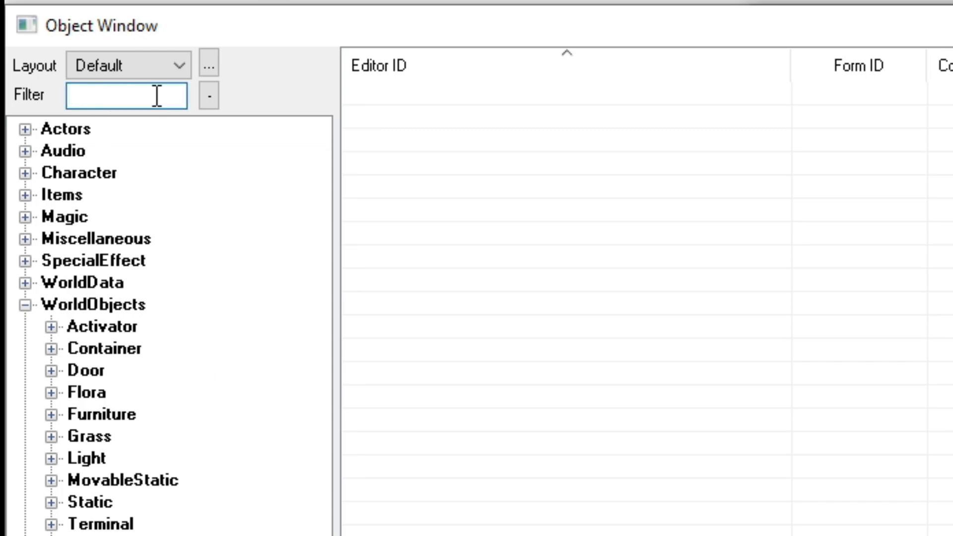
type("yardstick")
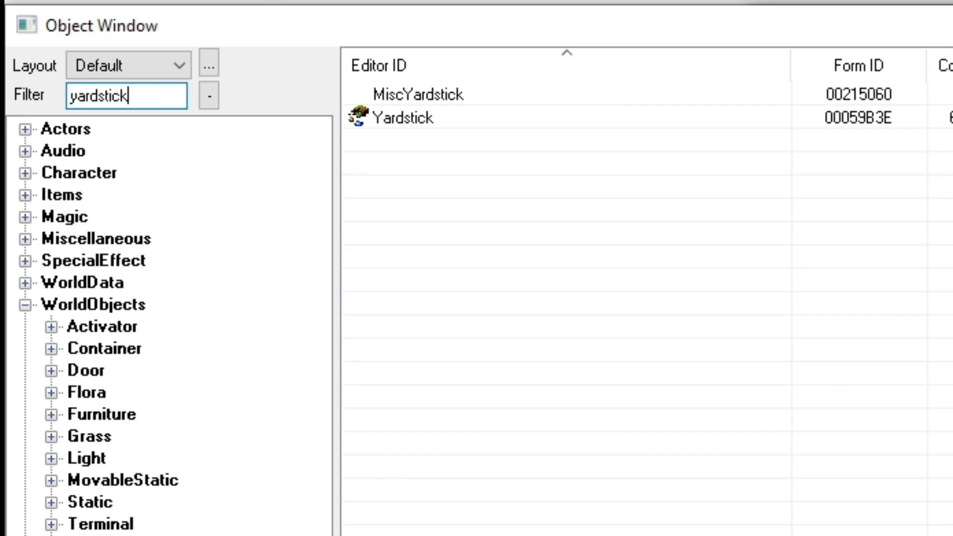
left_click(436, 124)
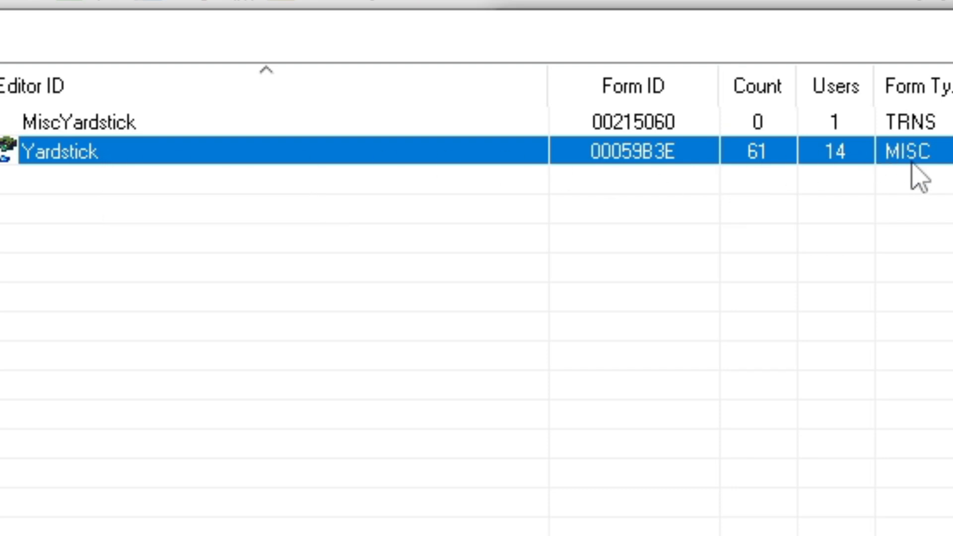
Enter the name CocaColaCanPerSquareShotgunStick in the original Yardstick record, copy that text, and discard the edit
double_click(85, 152)
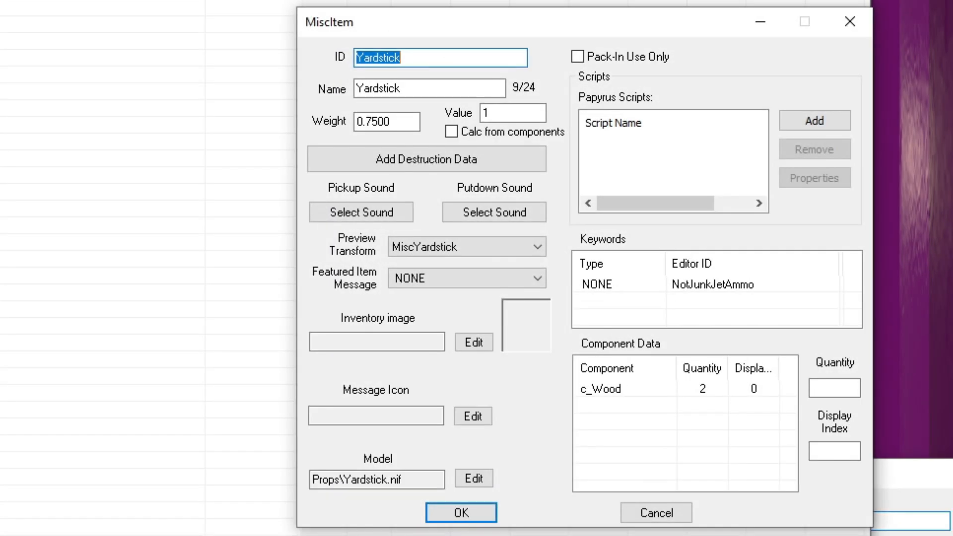
left_click_drag(557, 17, 404, 16)
double_click(271, 86)
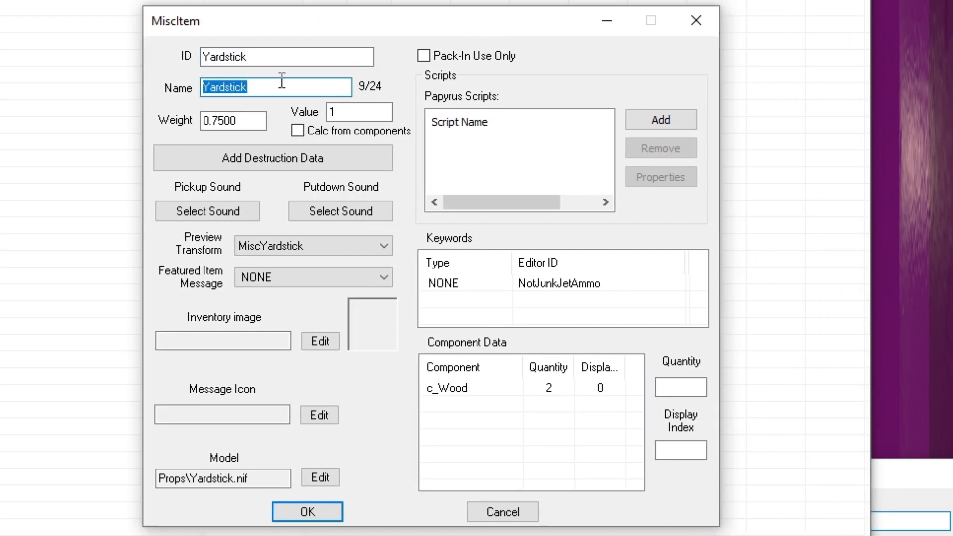
type("Co")
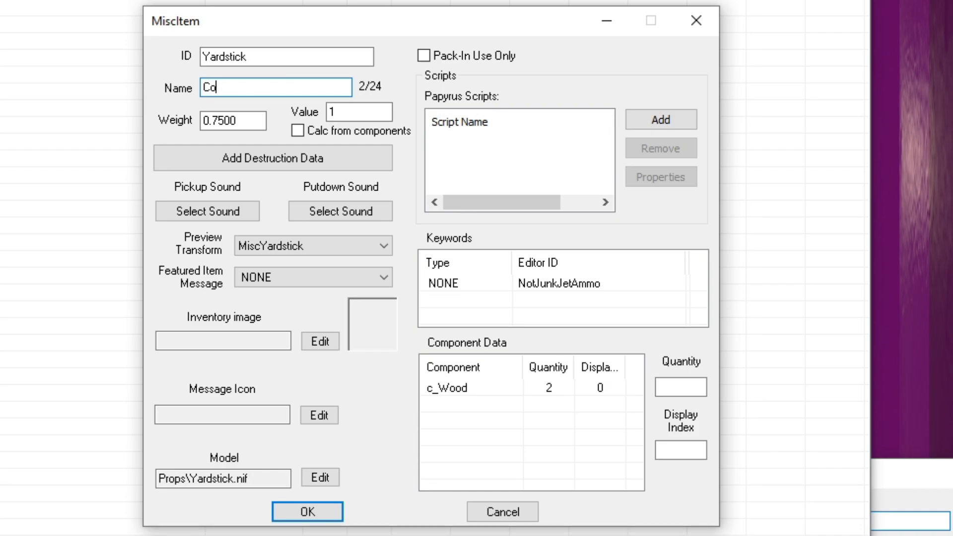
type("caColaCan")
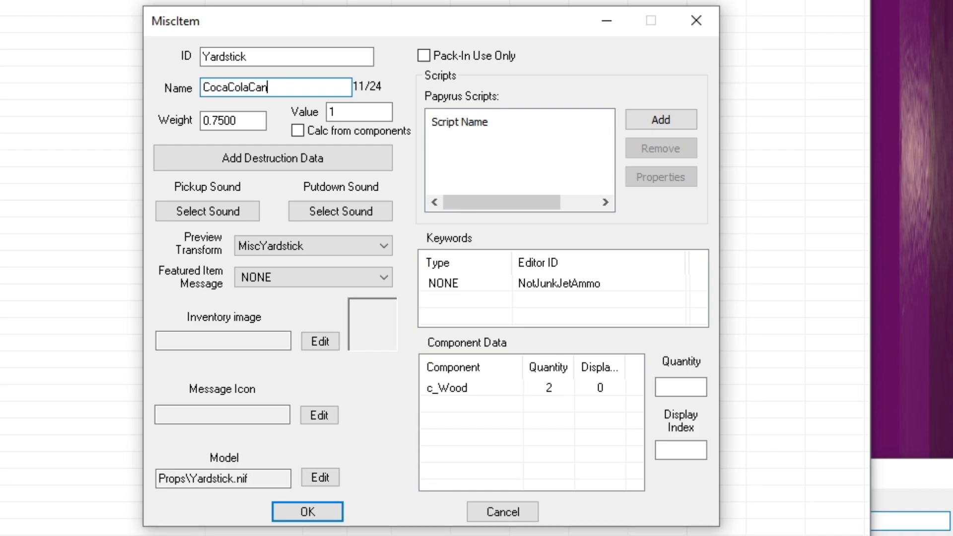
type("PerSquareS")
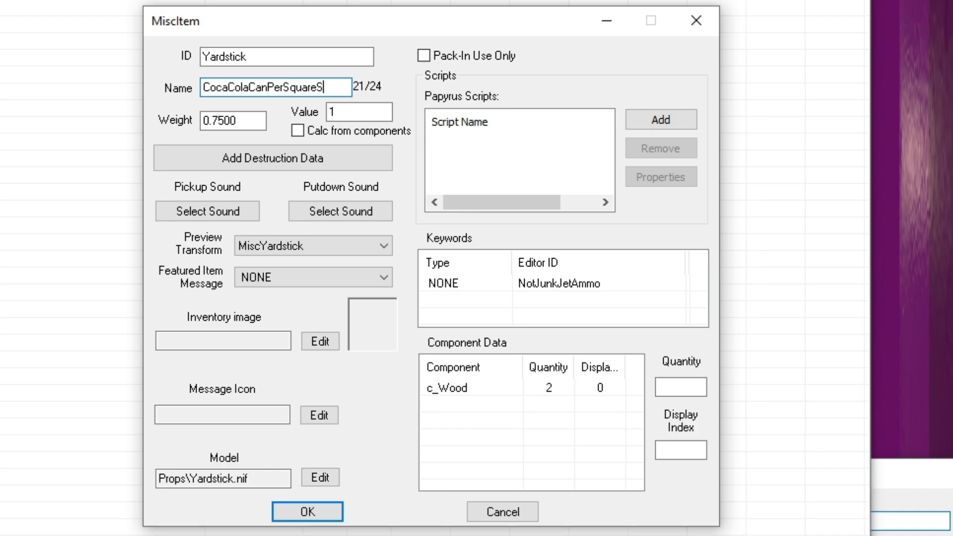
type("hotgunStick")
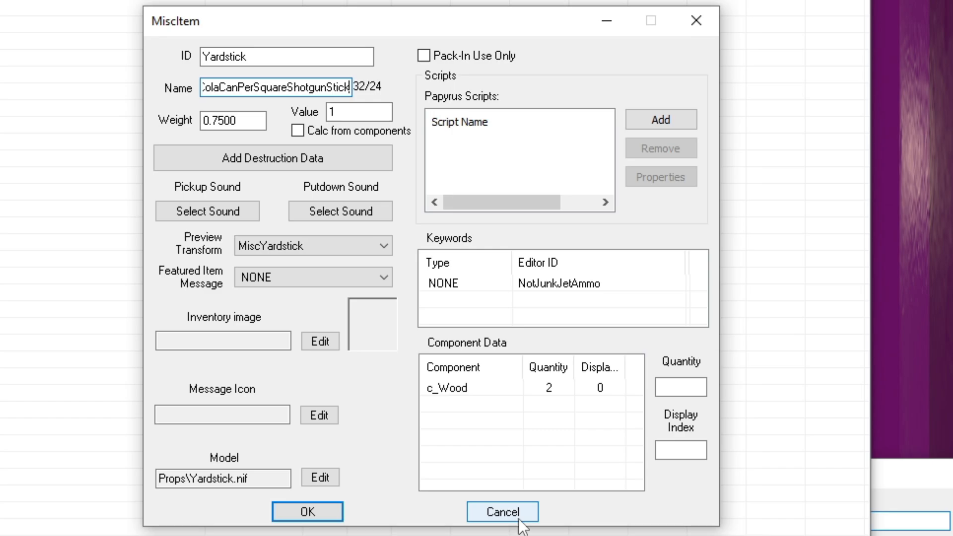
key("ctrl+a")
key("ctrl+c")
left_click(502, 511)
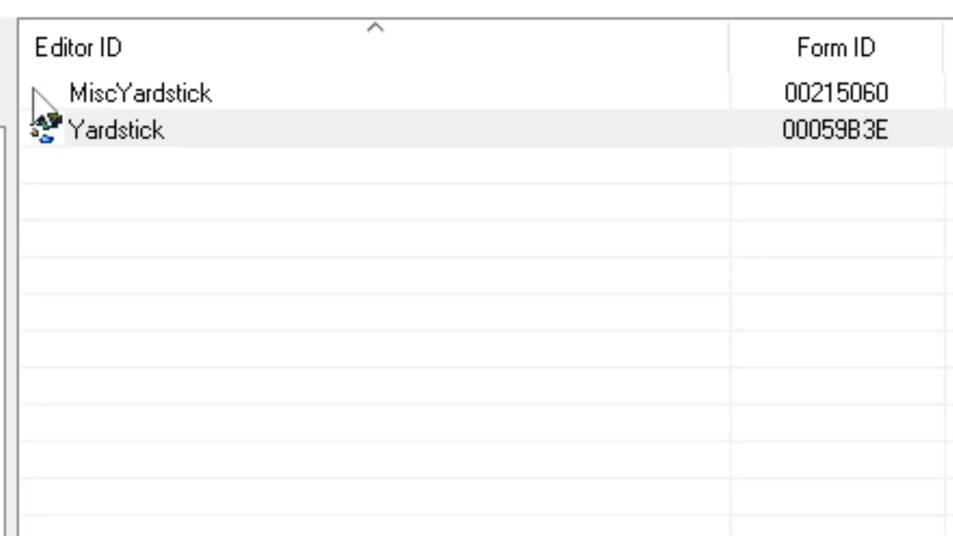
Duplicate the Yardstick record and paste CocaColaCanPerSquareShotgunStick as the copy's name
right_click(214, 135)
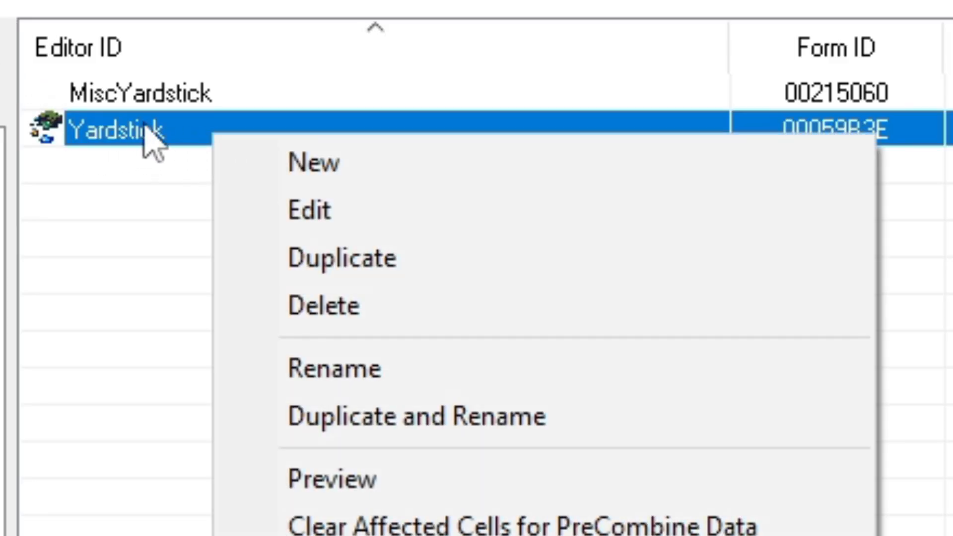
left_click(414, 261)
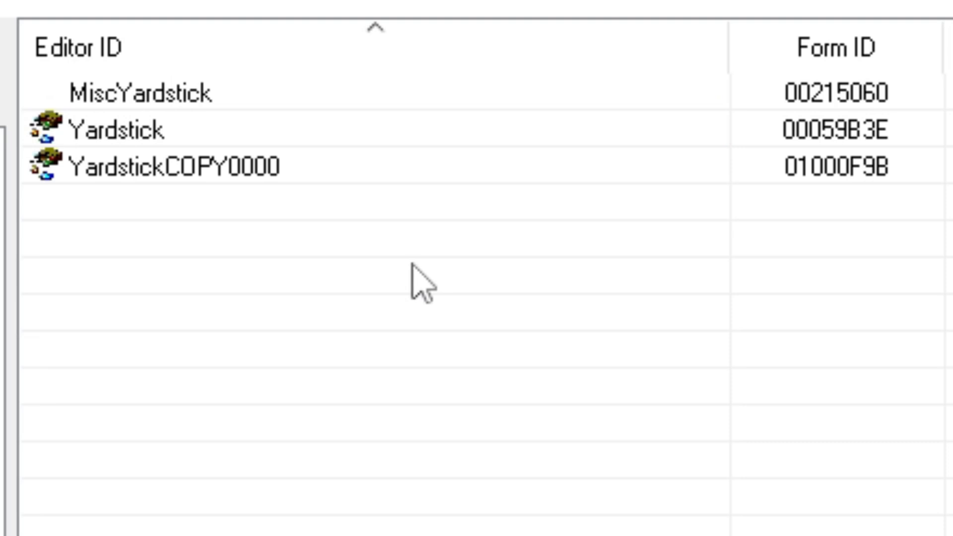
double_click(341, 174)
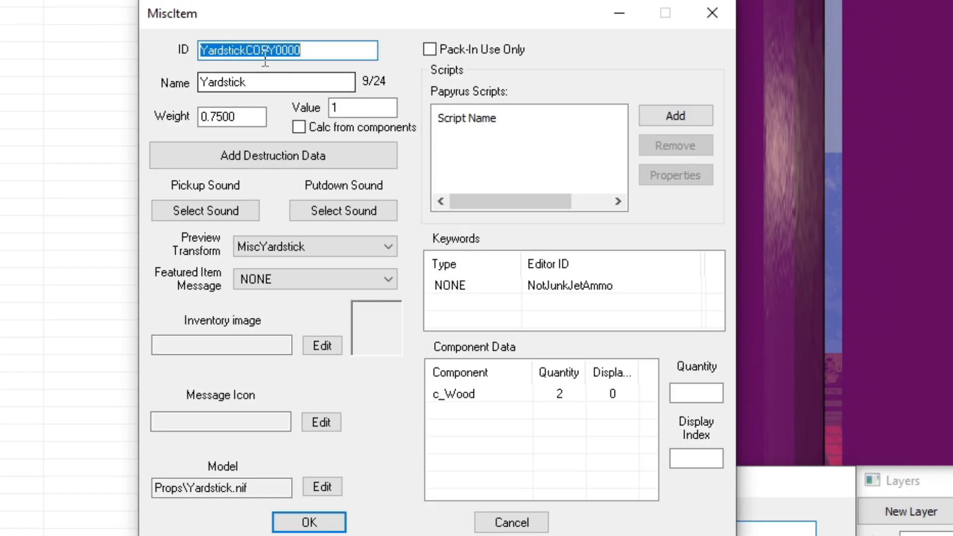
left_click_drag(275, 78, 378, 81)
key("ctrl+v")
Set the copied record's ID to WANYA_NewYardStick and its value to 100, and save it as a rename
left_click(337, 50)
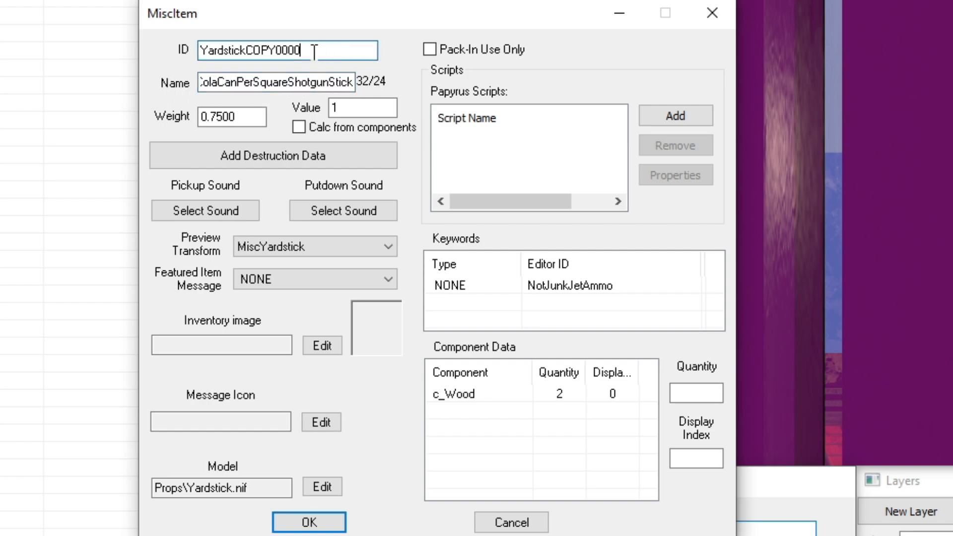
left_click_drag(326, 51, 202, 51)
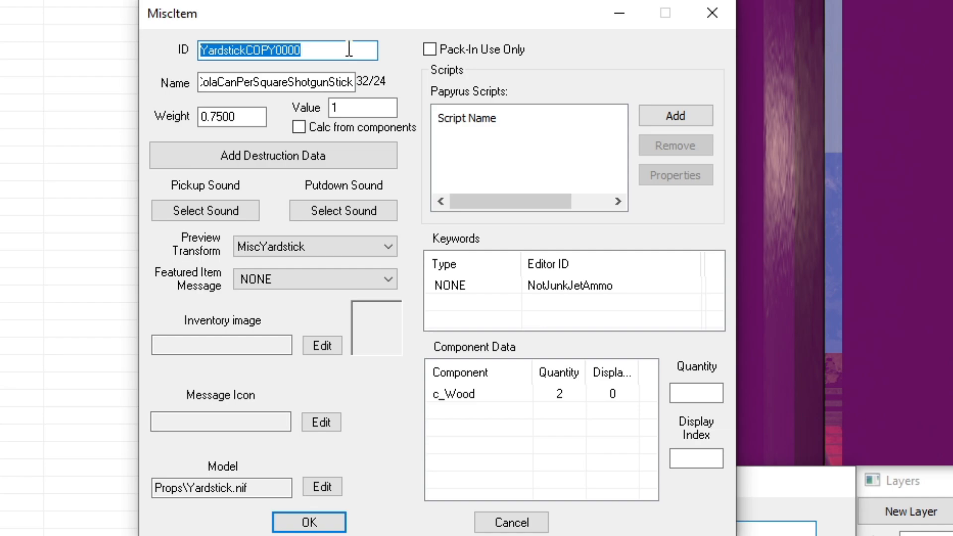
type("WANYA_")
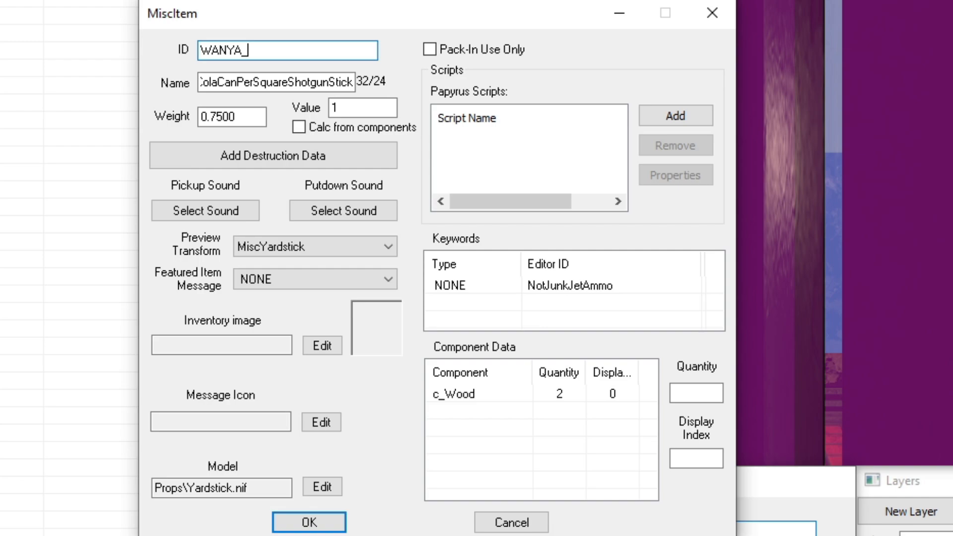
type("Y")
key("BackSpace")
type("New")
type("YardStick")
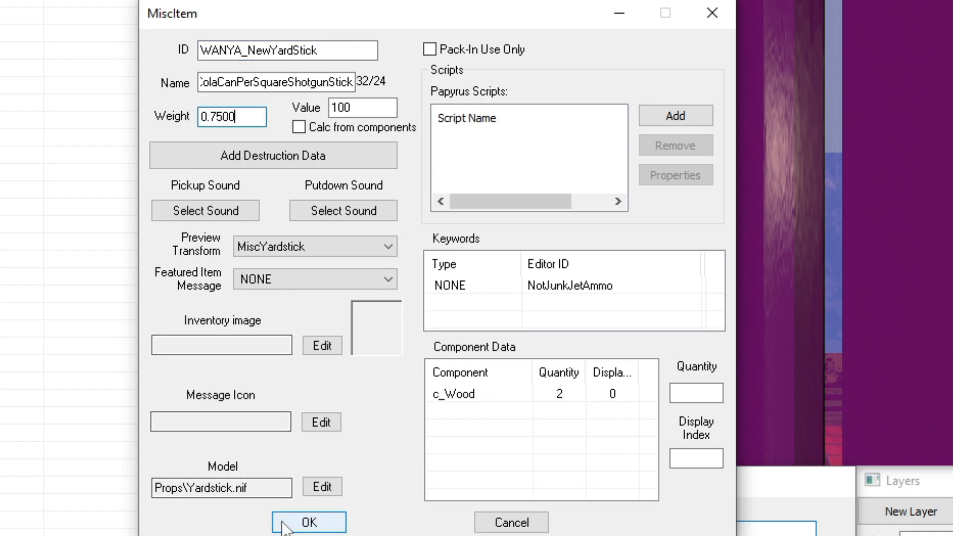
left_click(284, 527)
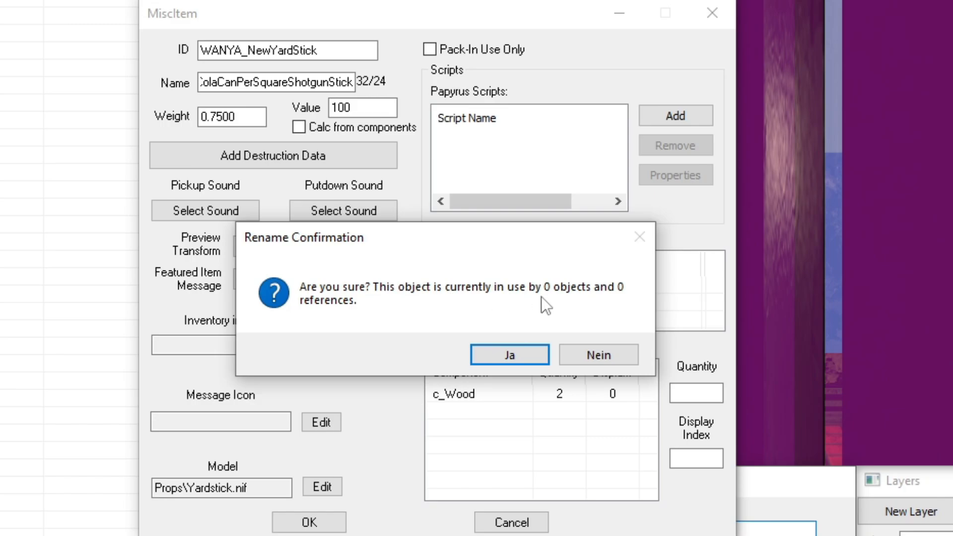
left_click(492, 355)
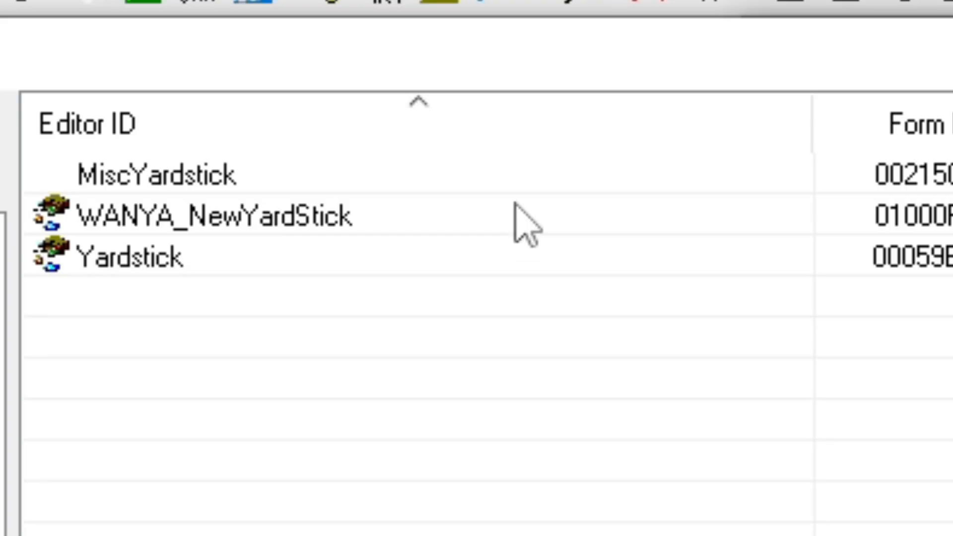
Select and open the WANYA_NewYardStick record in the filtered list
left_click(521, 228)
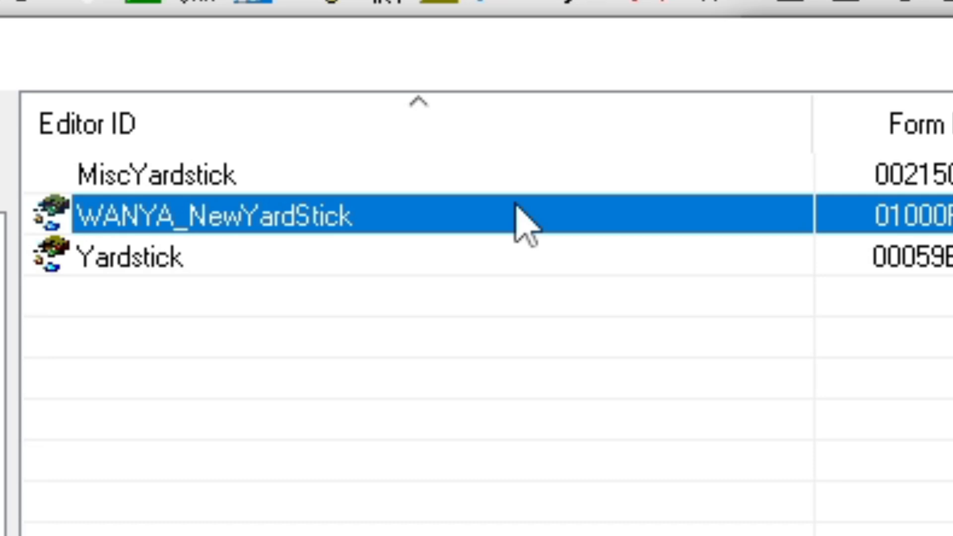
double_click(410, 214)
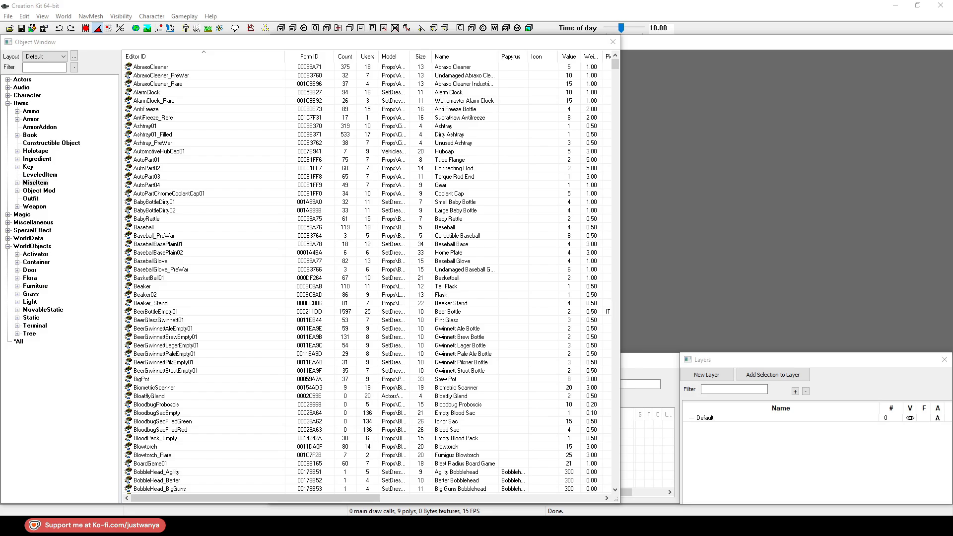
left_click(85, 379)
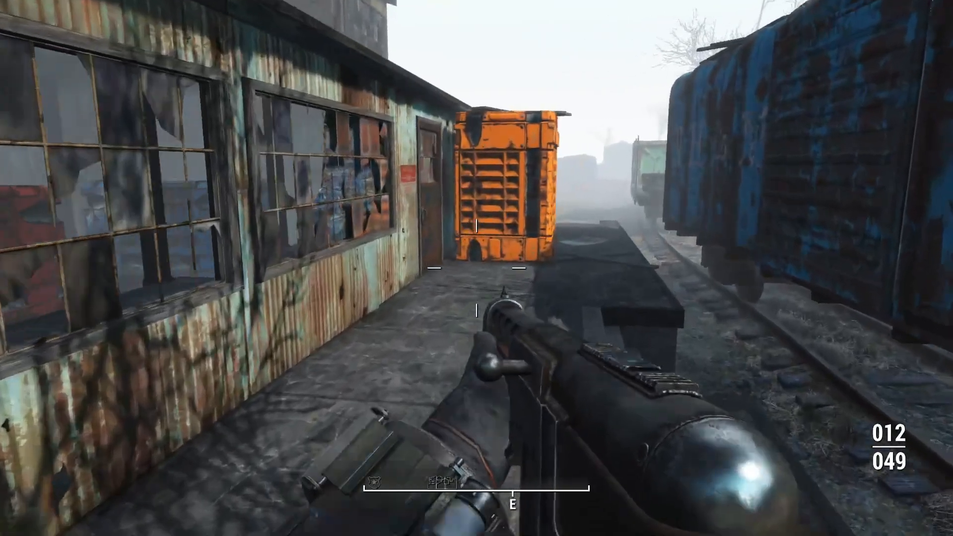
key("w")
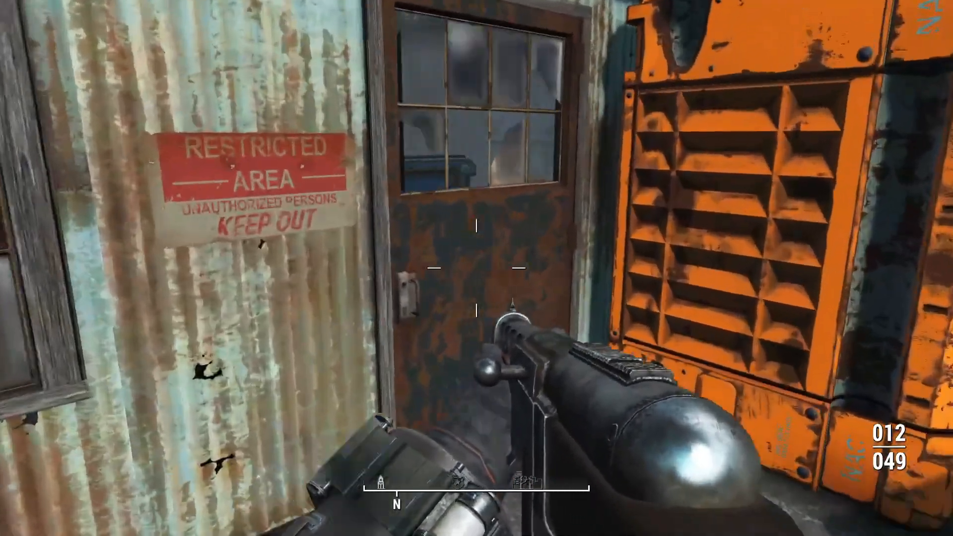
key("e")
key("w")
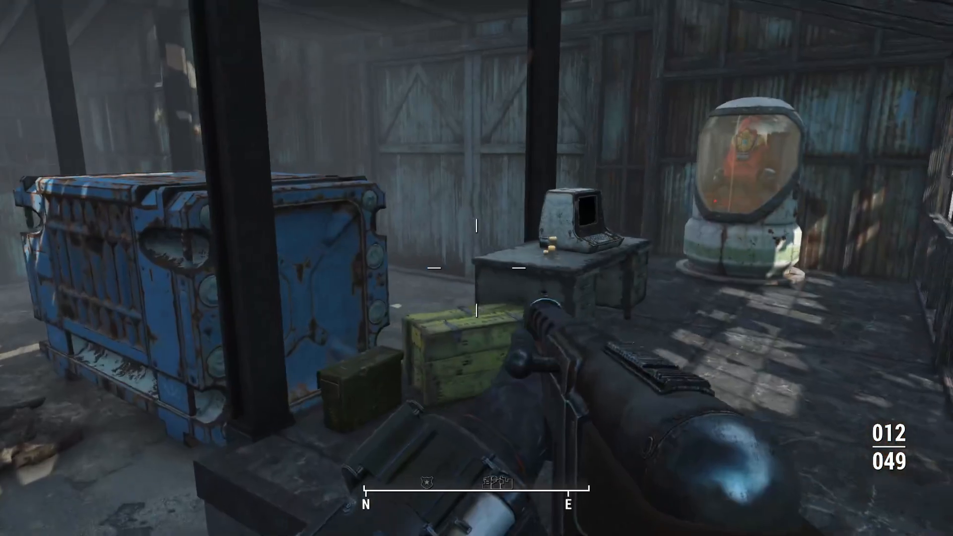
key("w")
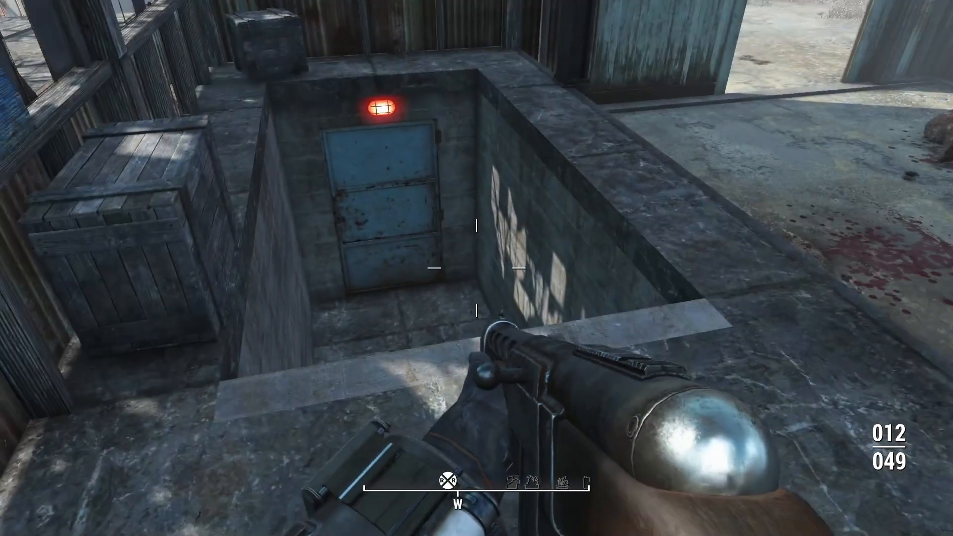
key("w")
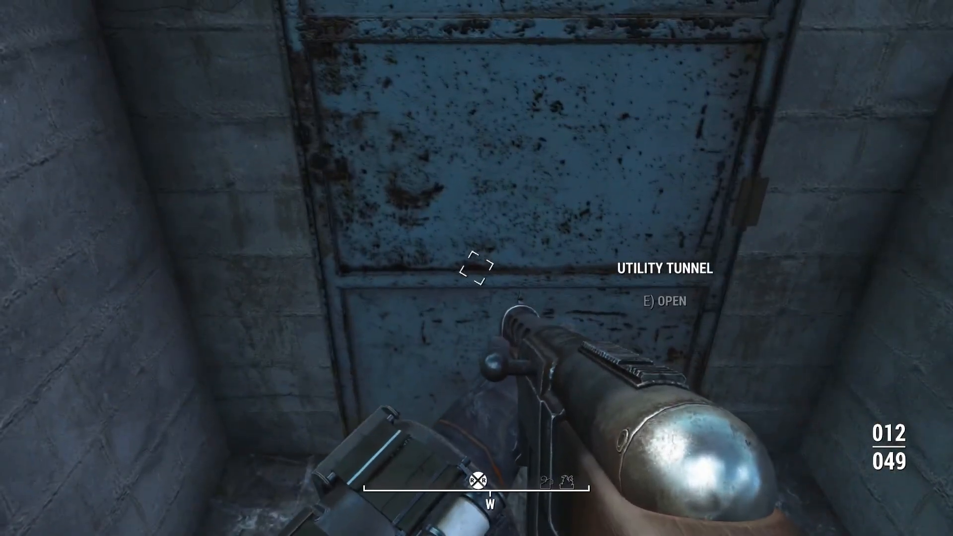
key("e")
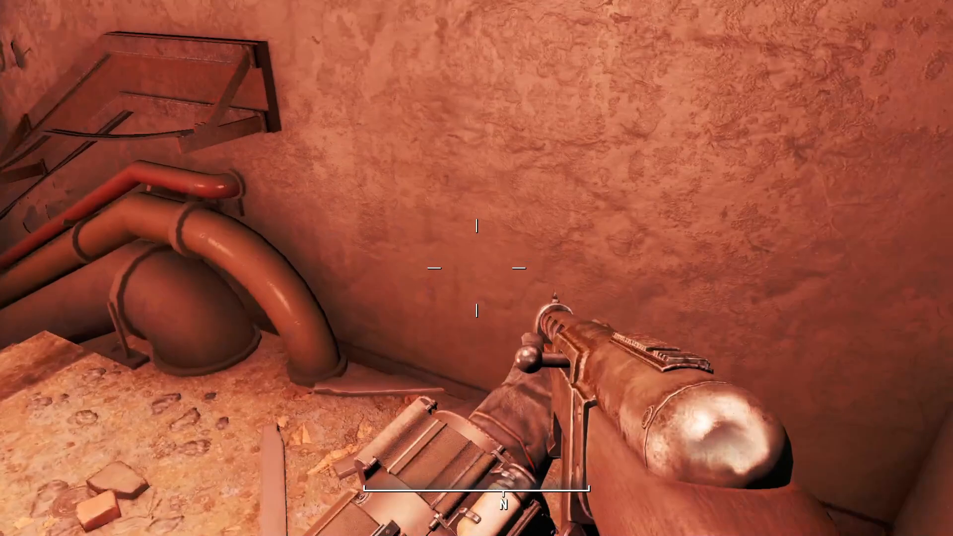
key("w")
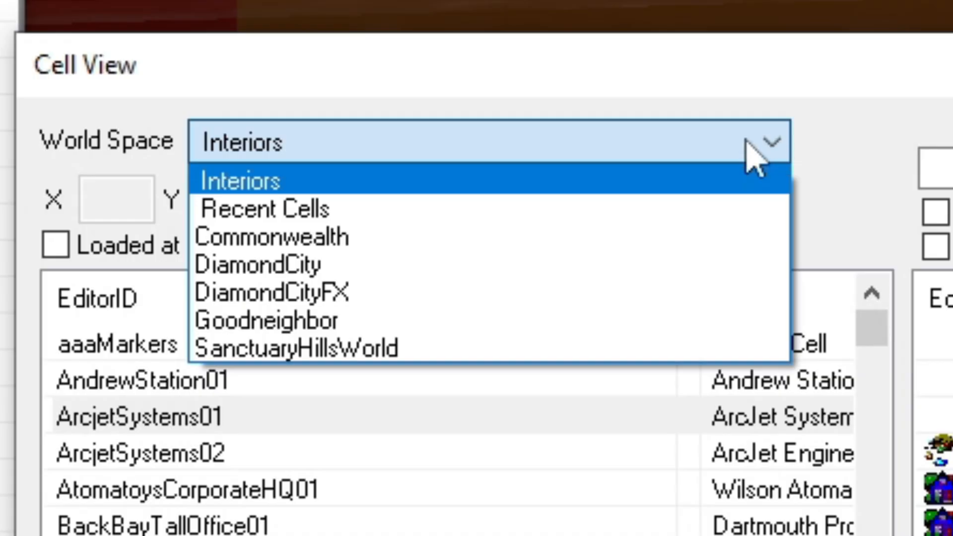
Switch the world space to Commonwealth and view the objects in the cells AbernathyFarmExt and AbernathyFarmExt02
left_click(407, 242)
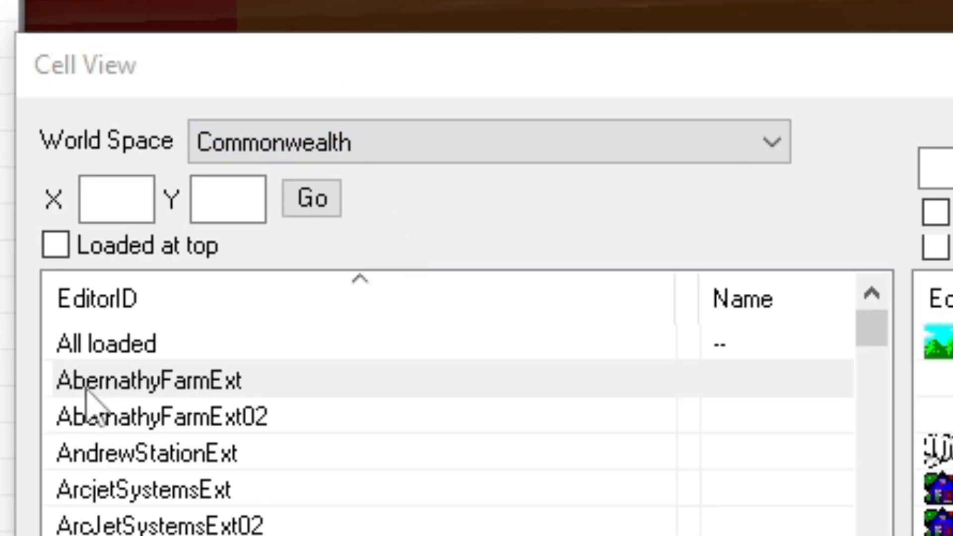
left_click(304, 383)
left_click(312, 420)
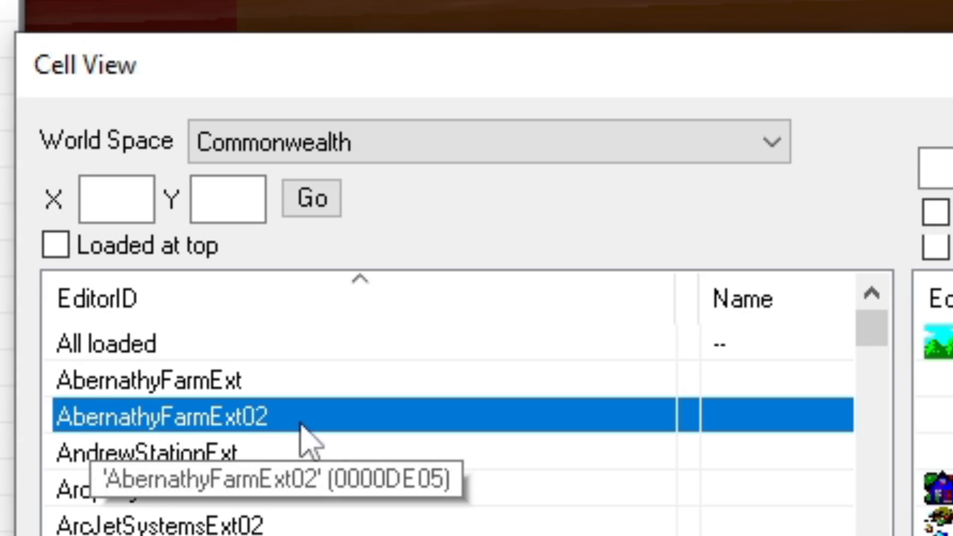
left_click(305, 390)
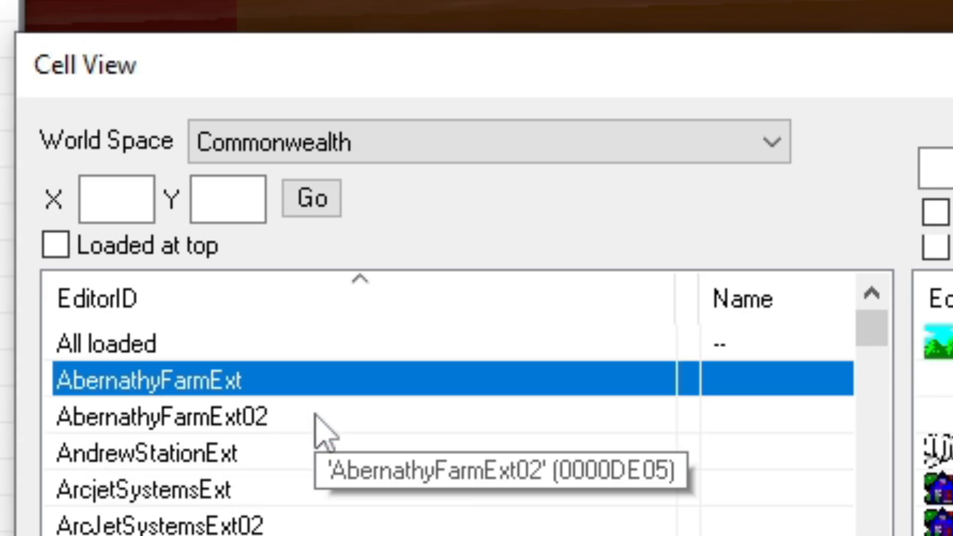
left_click(316, 419)
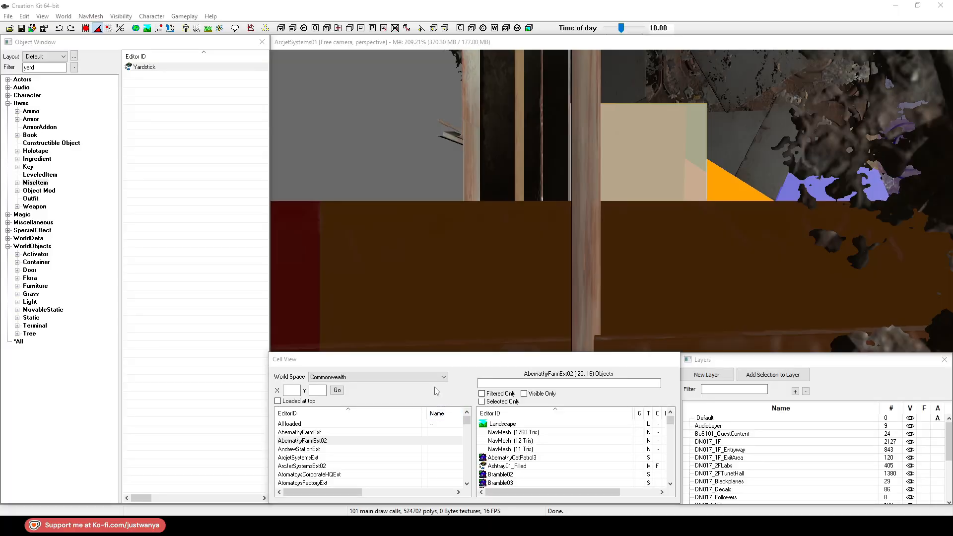
left_click(436, 391)
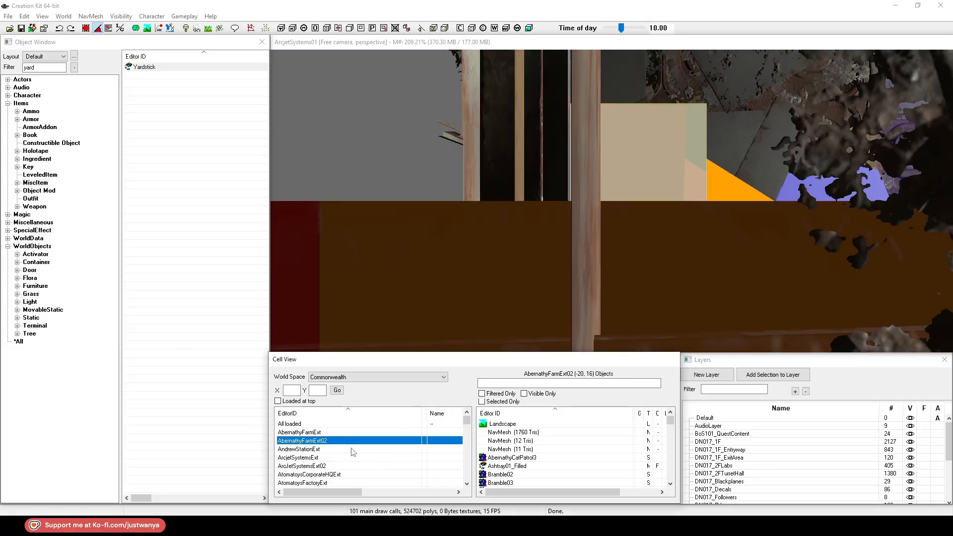
Switch the world space to Interiors and browse the object list of the AndrewStation01 cell
left_click(432, 381)
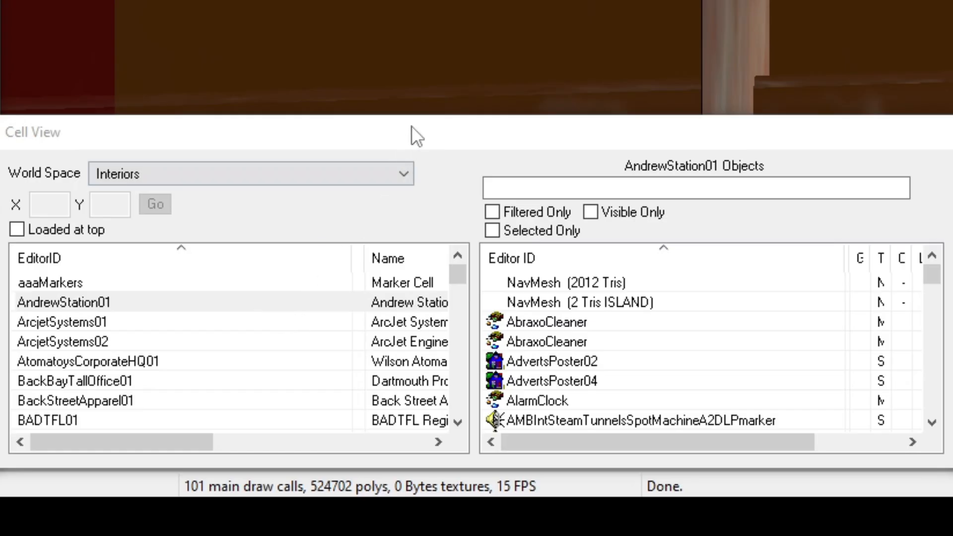
left_click(411, 127)
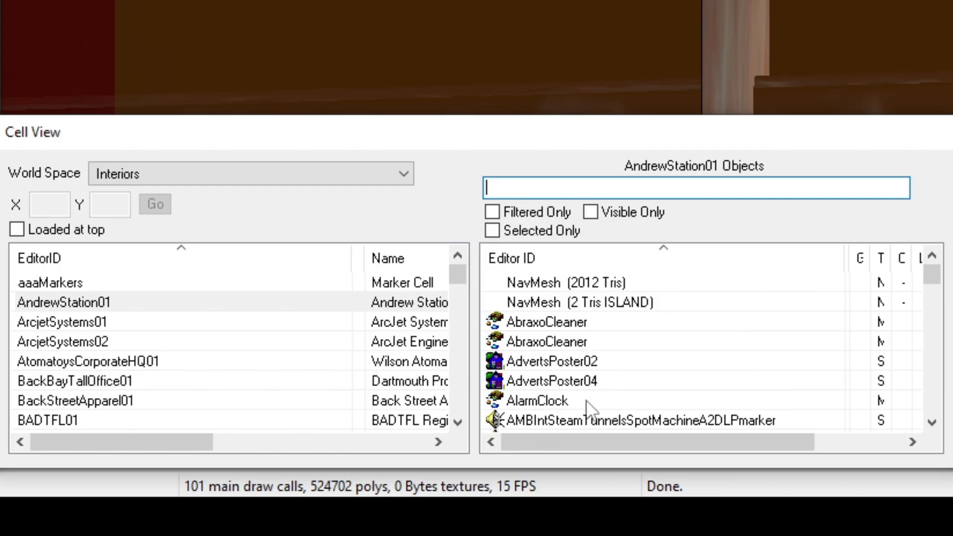
scroll(737, 383, "down", 5)
scroll(736, 383, "down", 6)
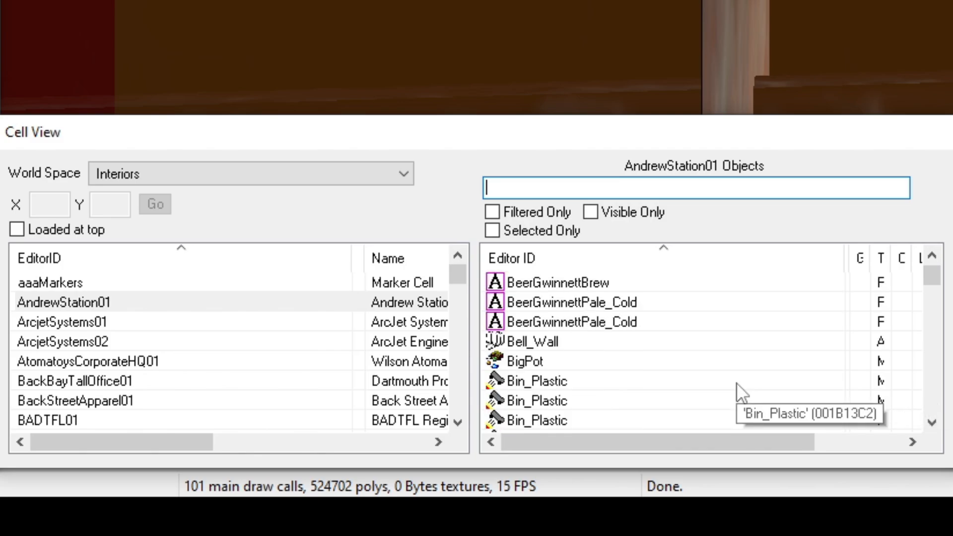
scroll(736, 384, "up", 3)
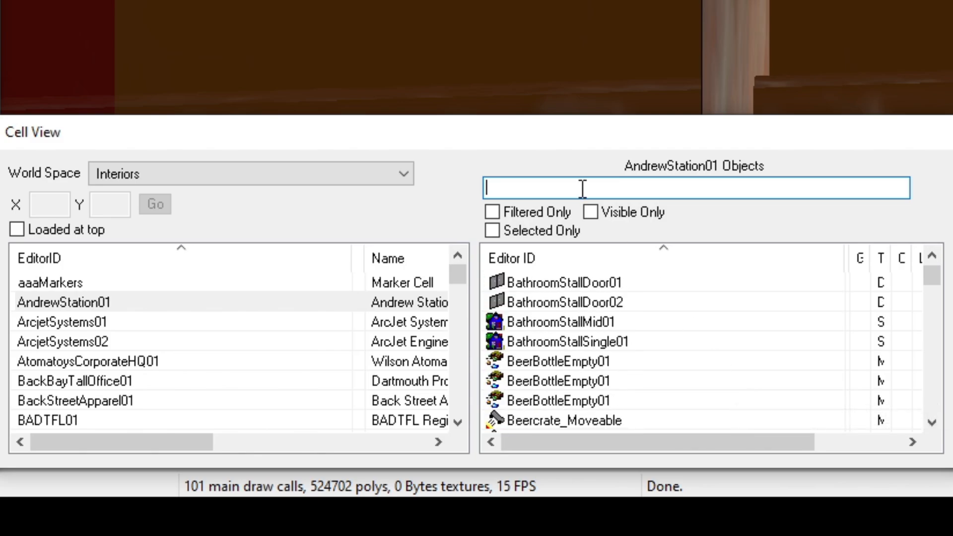
Filter the cell objects by yard, checking interior cells from ArcjetSystems01 onward, and load AtomatoysCorporateHQ01 in the render view
type("yard")
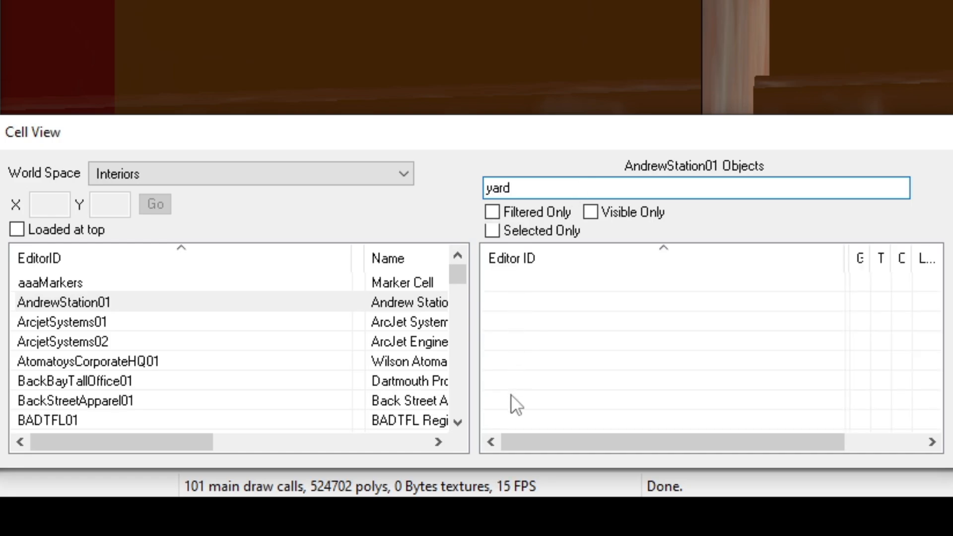
left_click(165, 321)
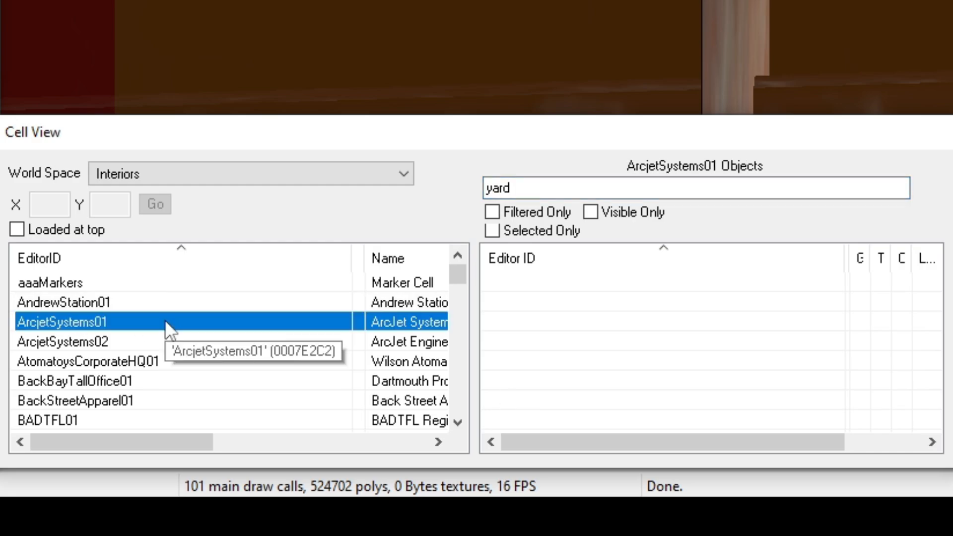
left_click(161, 342)
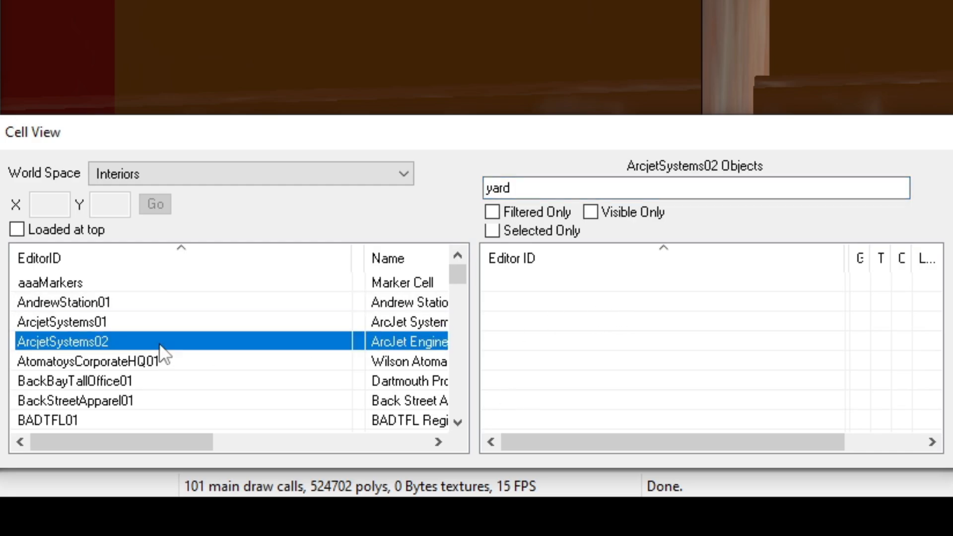
left_click(201, 364)
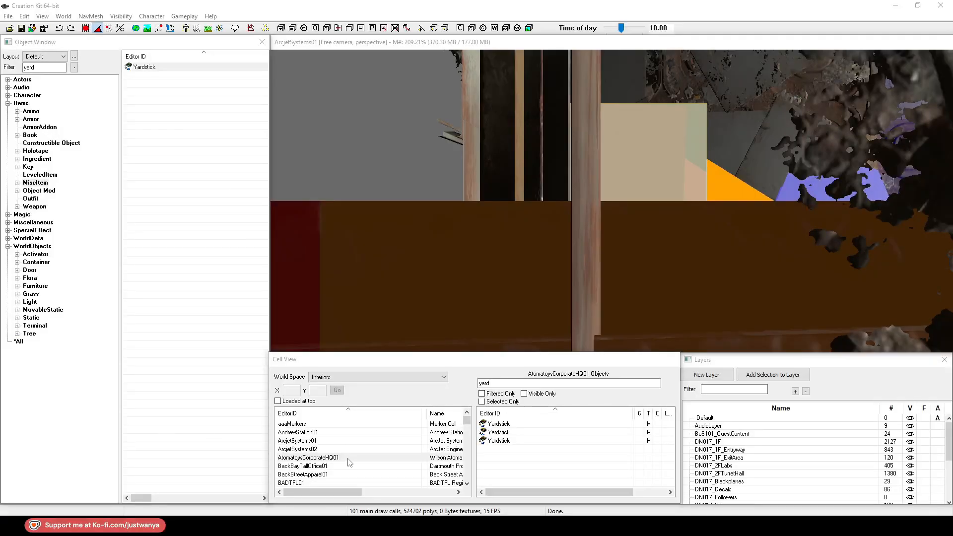
left_click(350, 457)
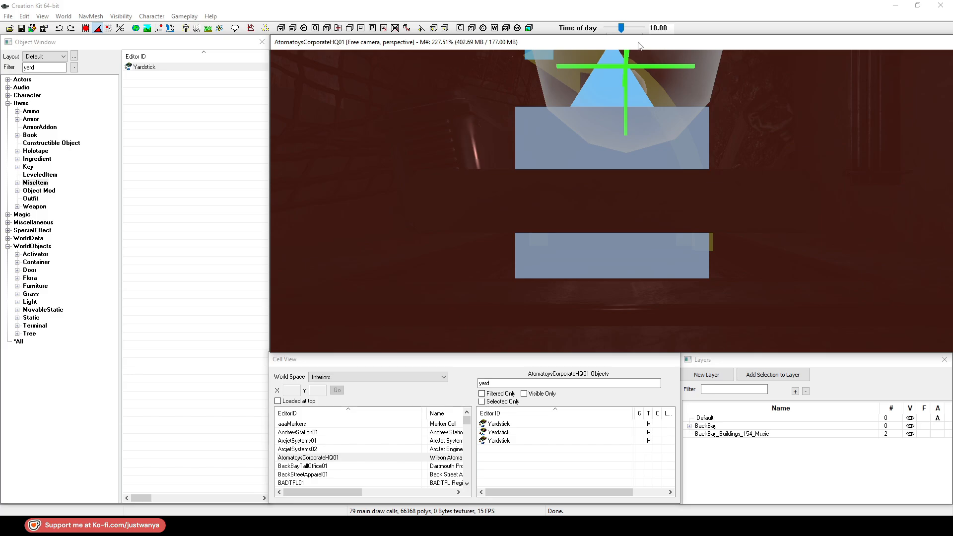
Hide the markers in the AtomatoysCorporateHQ01 render view and switch its lighting to the bright, evenly lit display
key("m")
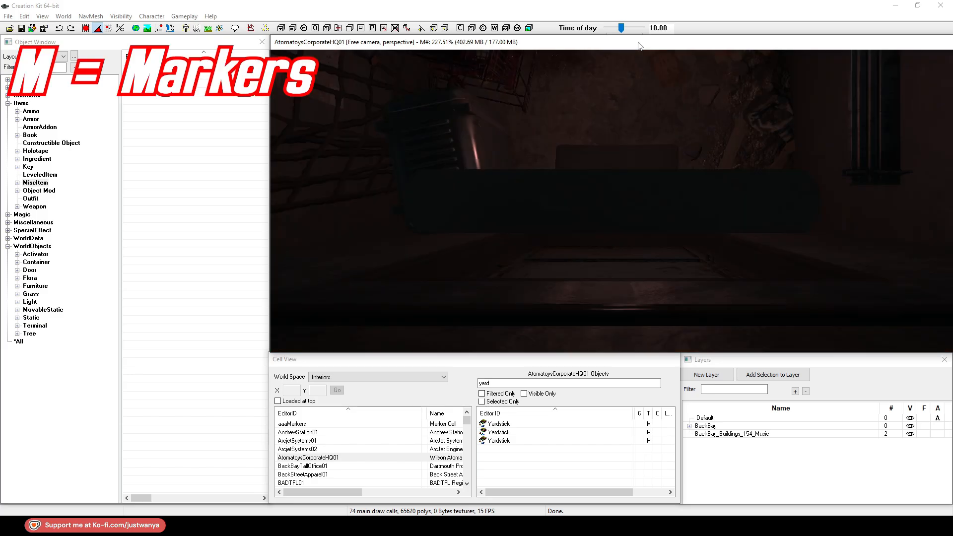
key("m")
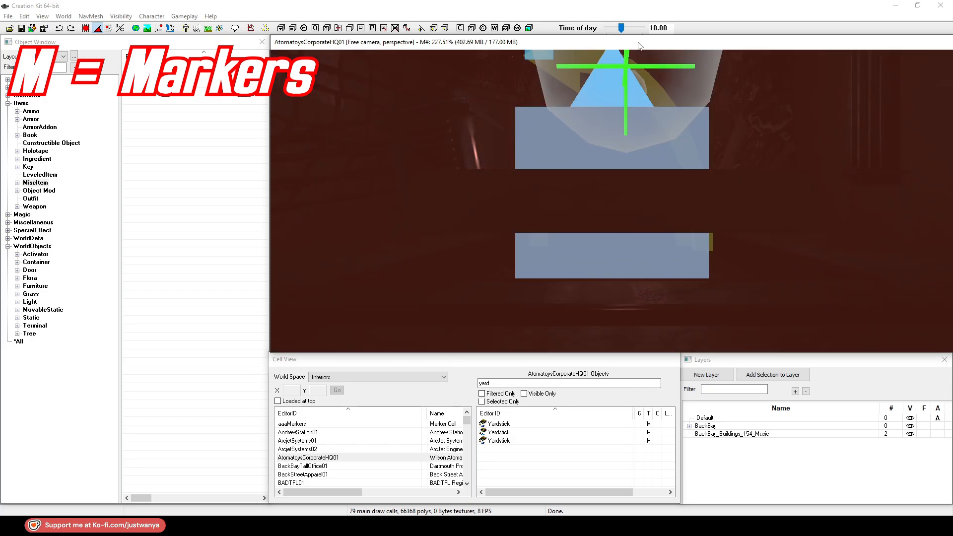
key("m")
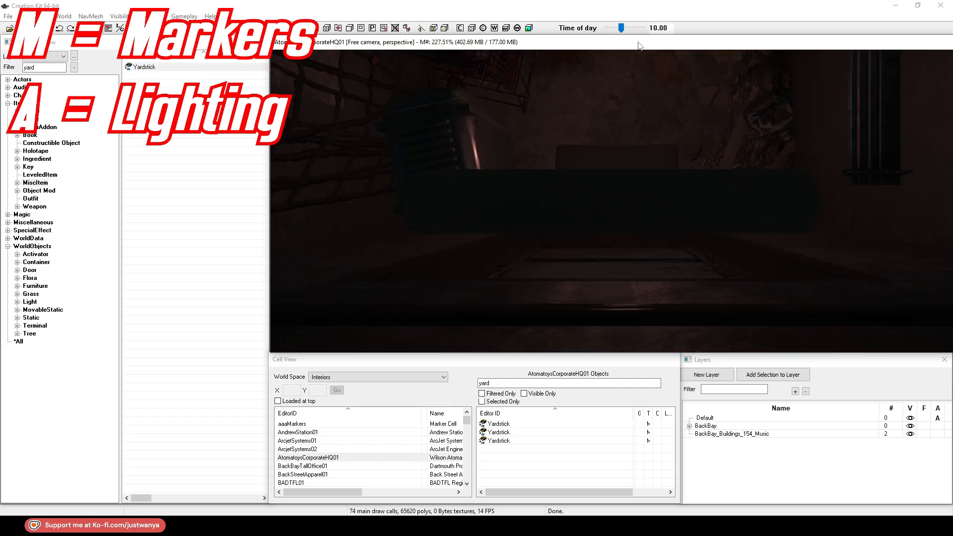
key("a")
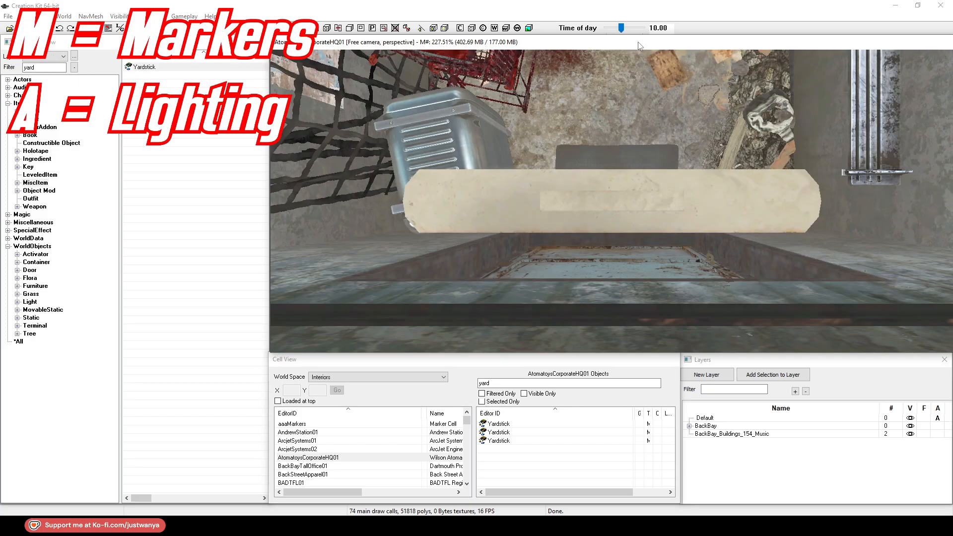
key("a")
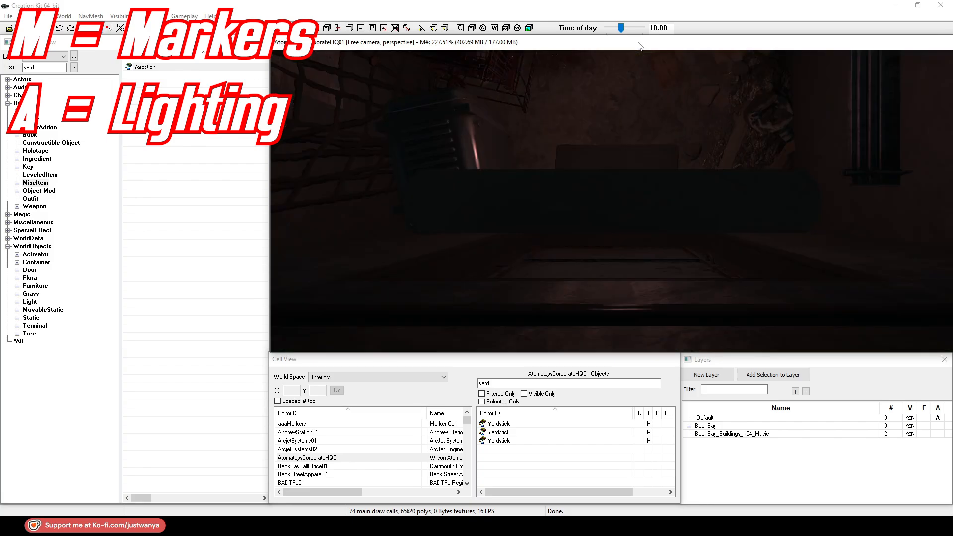
key("a")
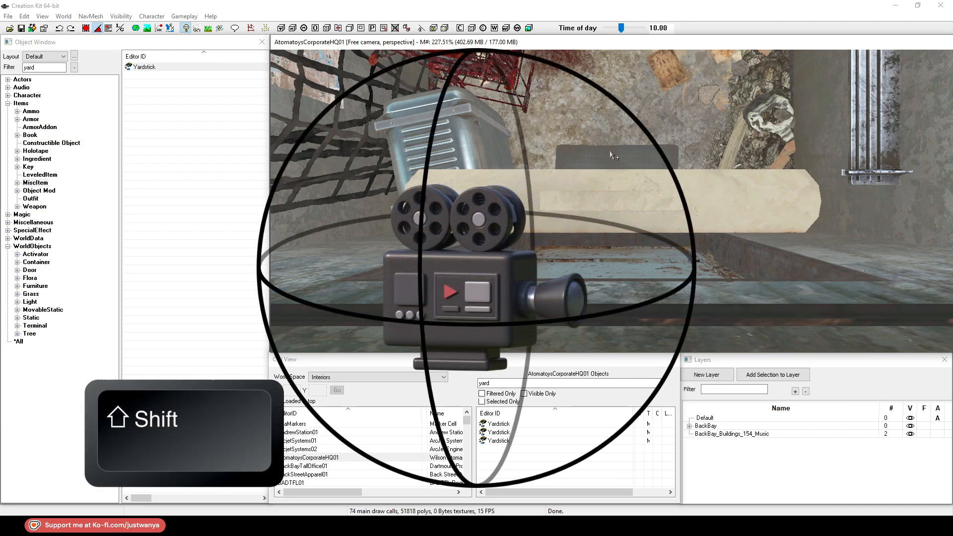
Rotate the camera around the AtomatoysCorporateHQ01 interior to inspect it from several angles
key("shift")
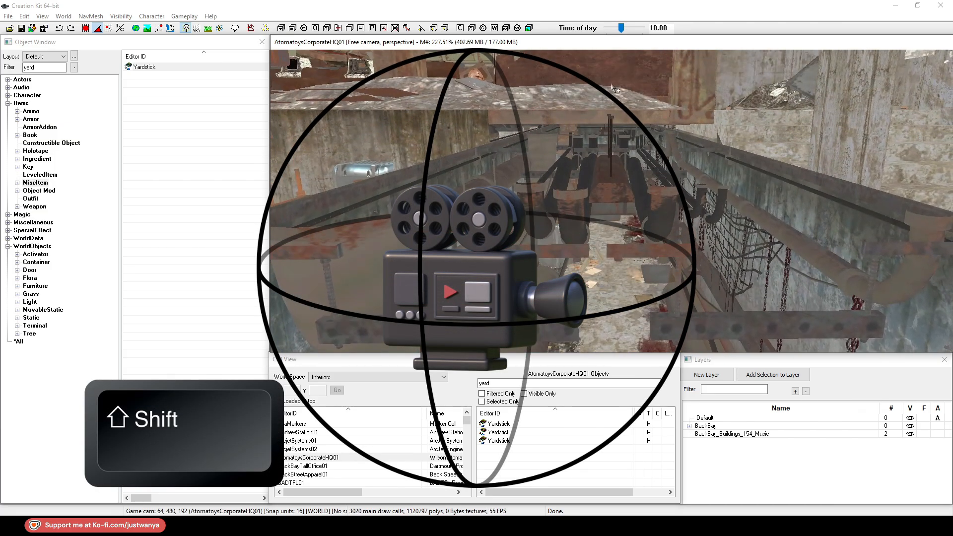
key("shift")
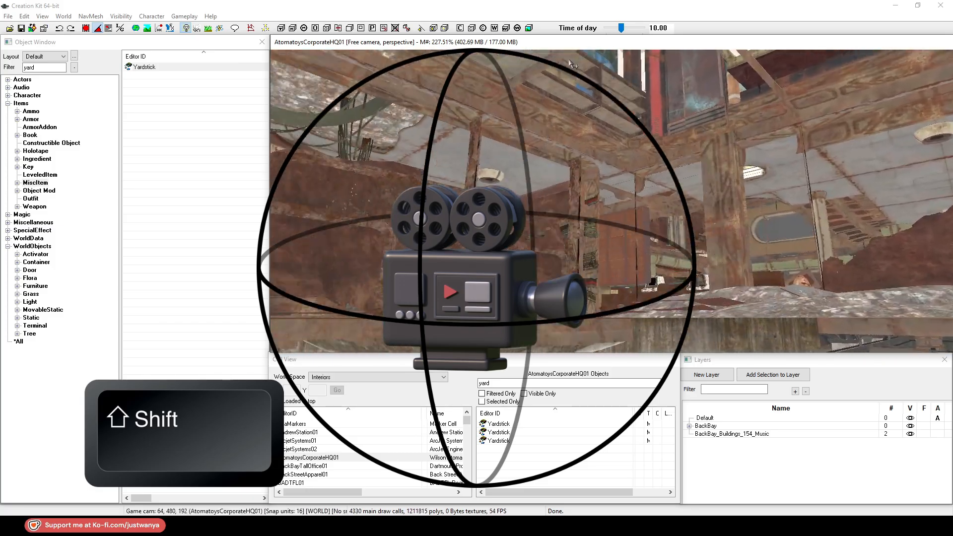
key("shift")
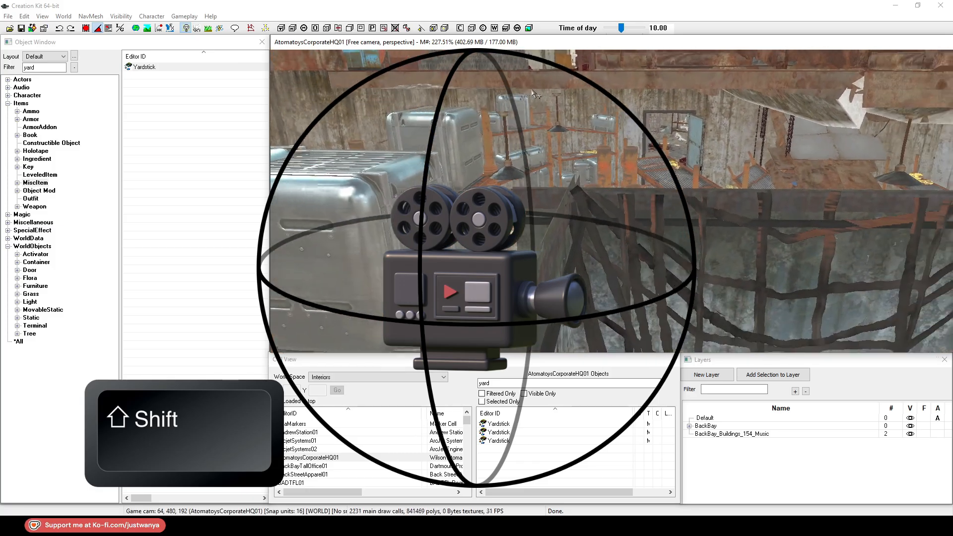
key("shift")
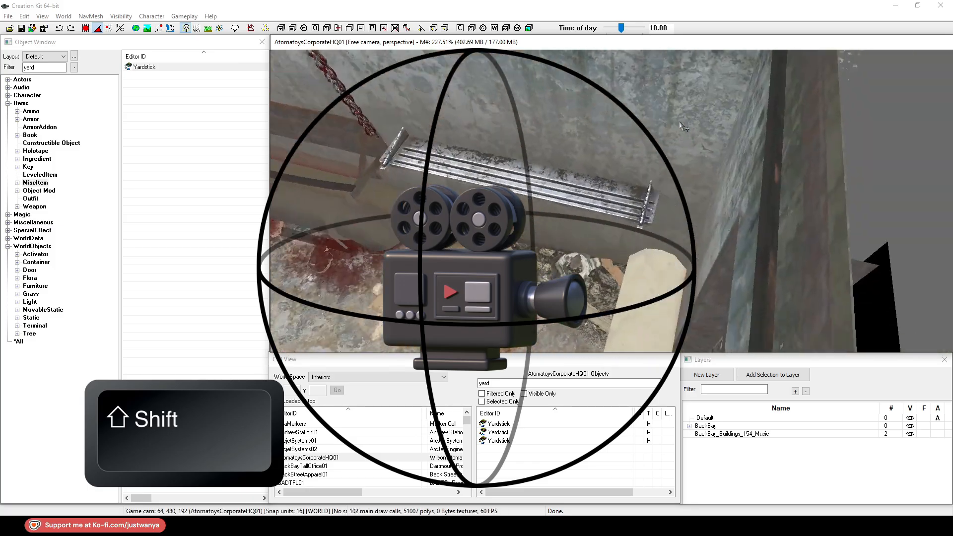
key("shift")
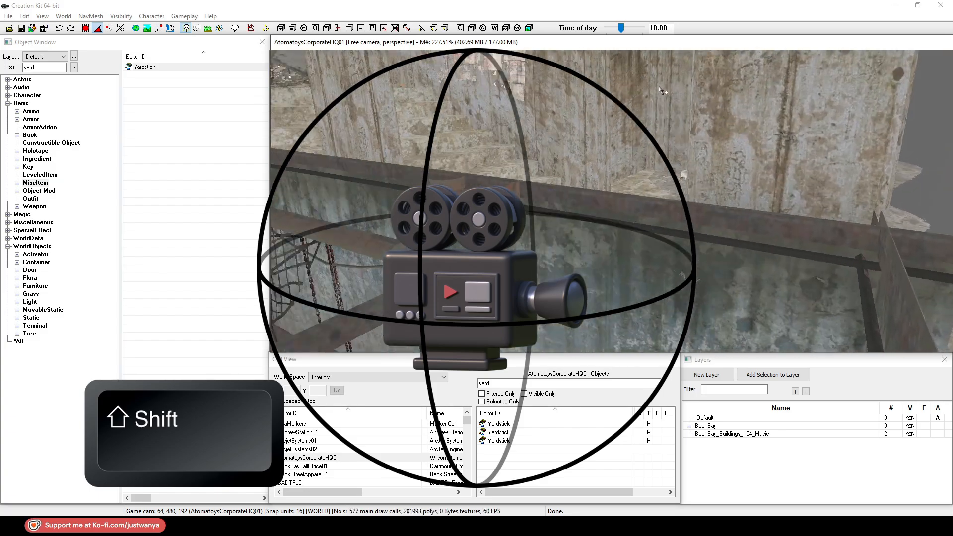
key("shift")
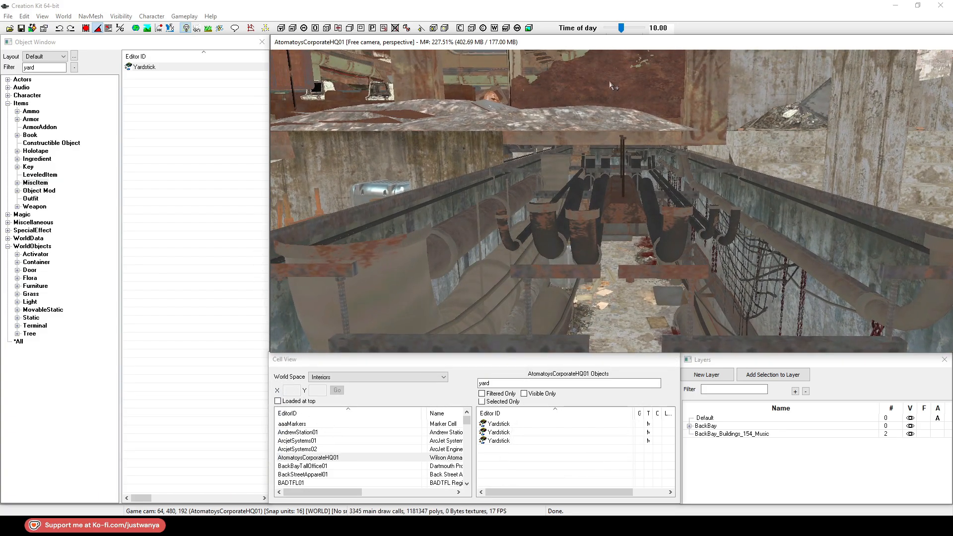
Pan the camera sideways and vertically through the AtomatoysCorporateHQ01 interior to inspect its surroundings
key("space")
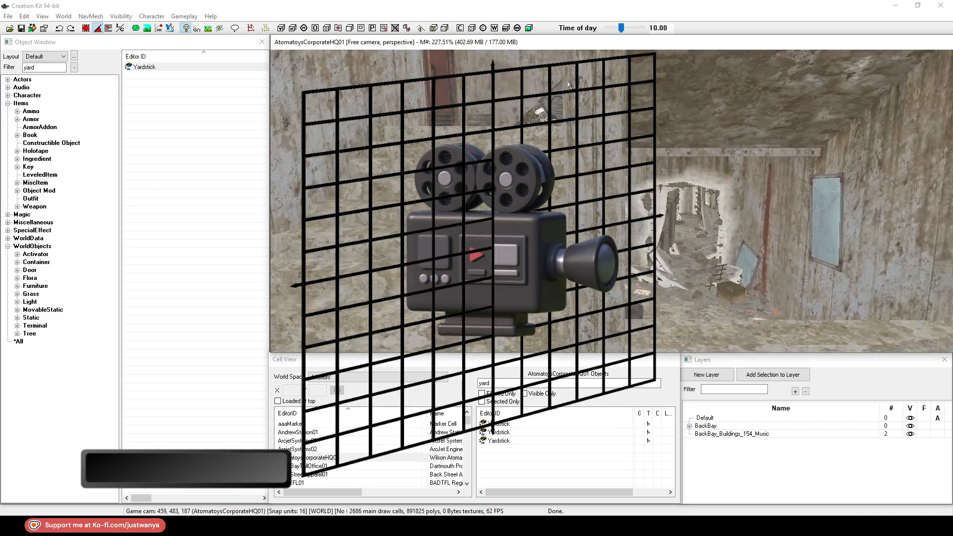
key("space")
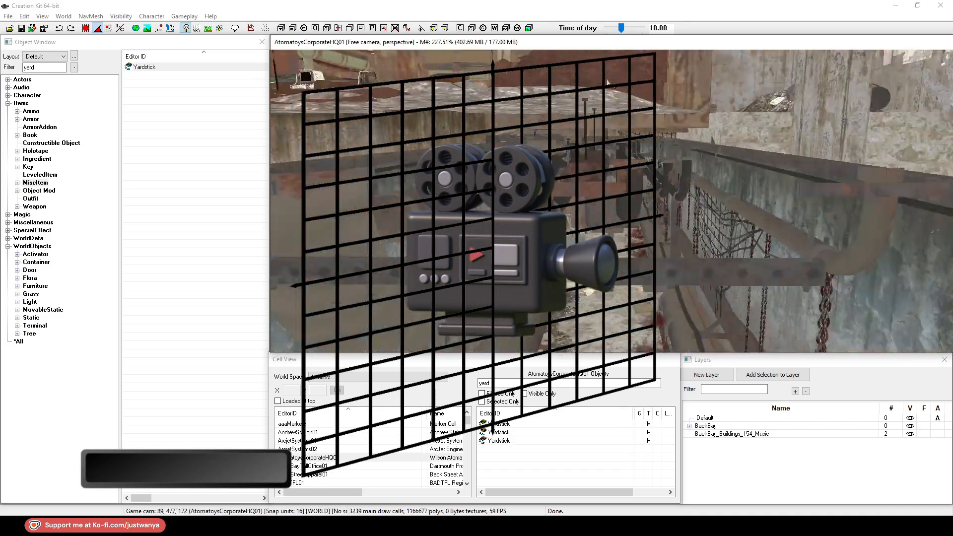
key("space")
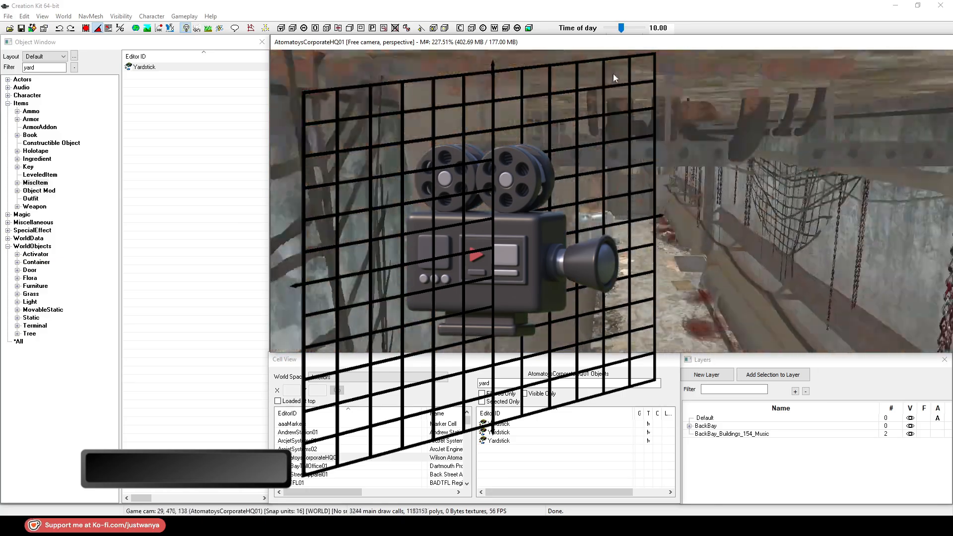
key("space")
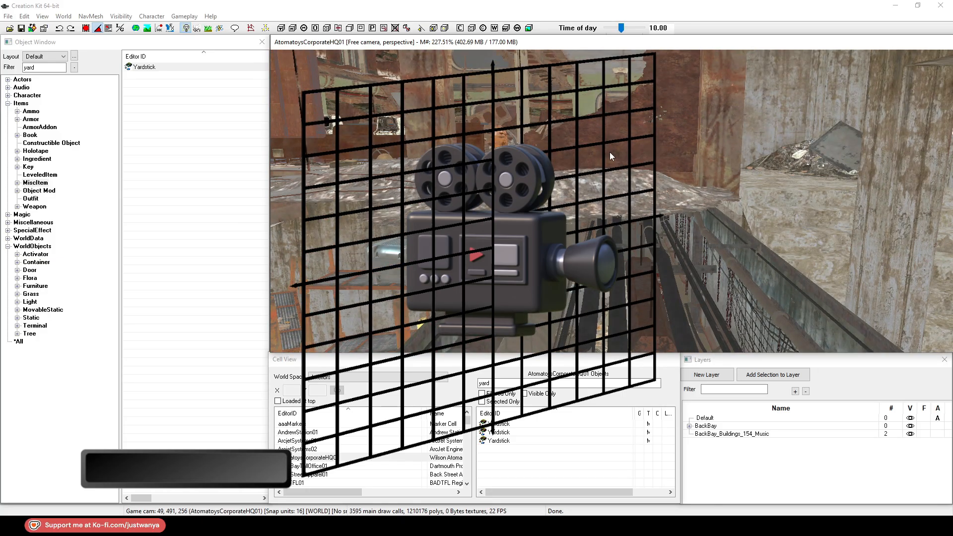
key("space")
key("space")
key("space")
key("space")
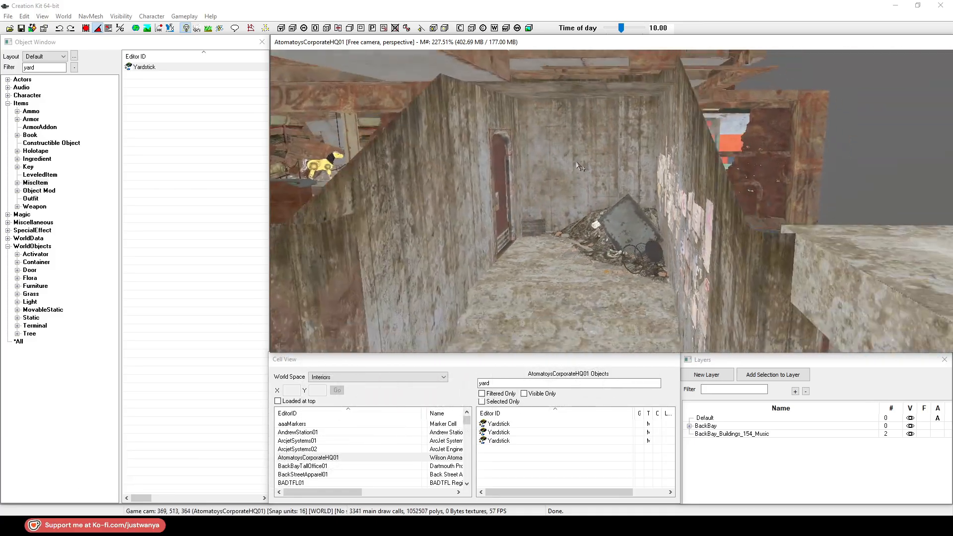
key("space")
key("space")
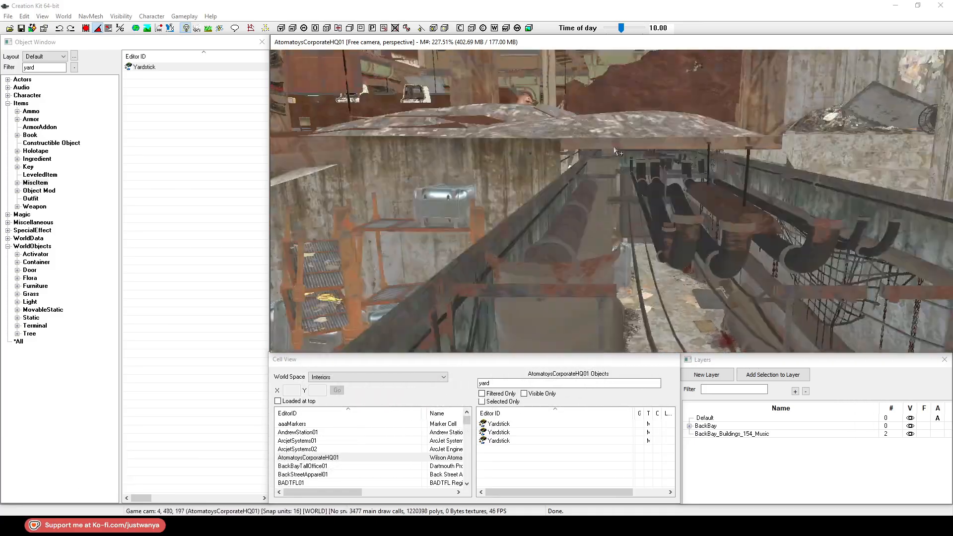
Shift and rotate the camera over the pipe trench in AtomatoysCorporateHQ01 to view it from different angles
key("space")
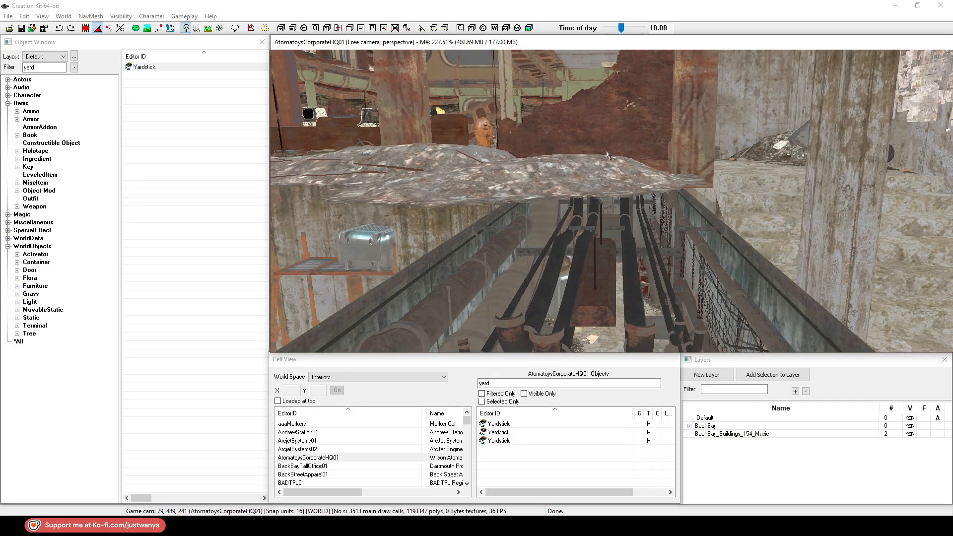
key("shift")
key("shift")
key("shift")
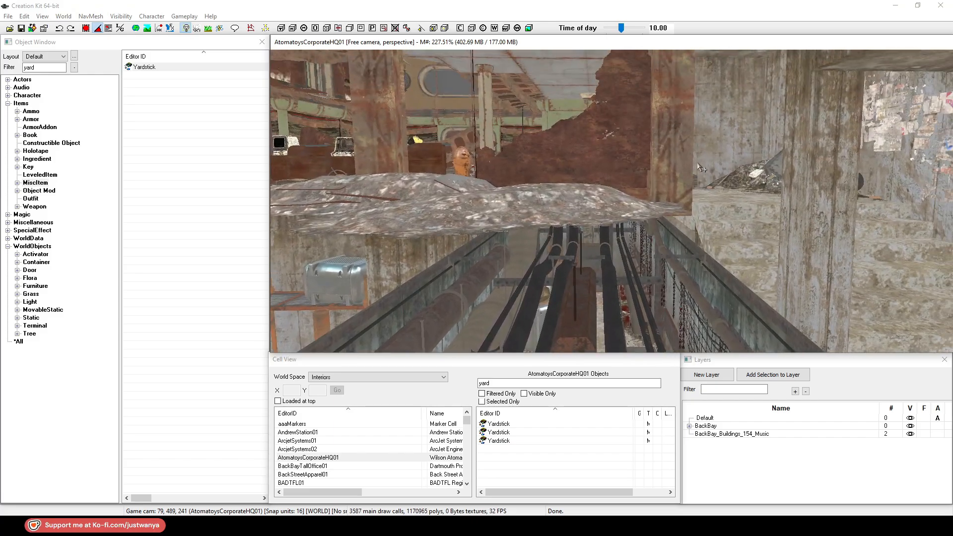
key("shift")
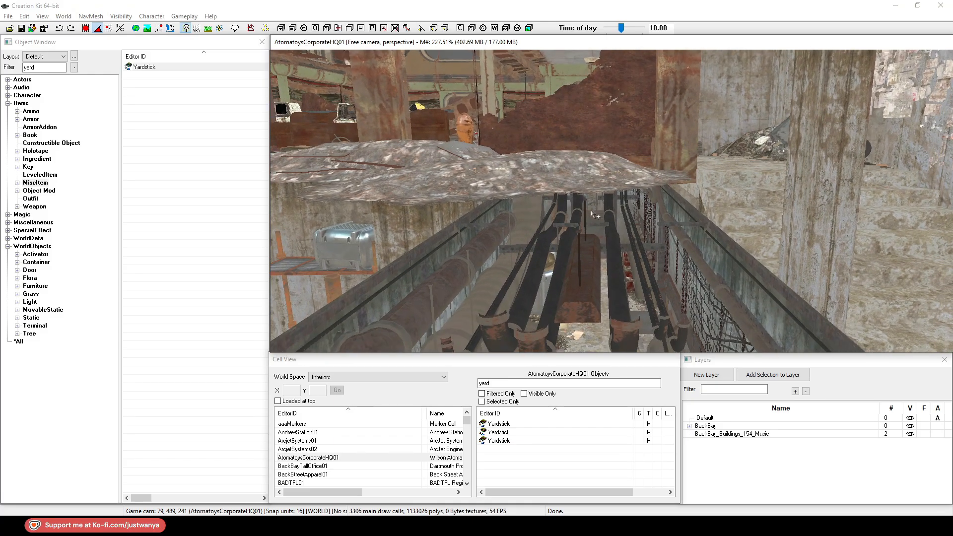
Travel with the camera through the AtomatoysCorporateHQ01 interior to the mesh window of the rusty security door
middle_click_drag(617, 203, 546, 188)
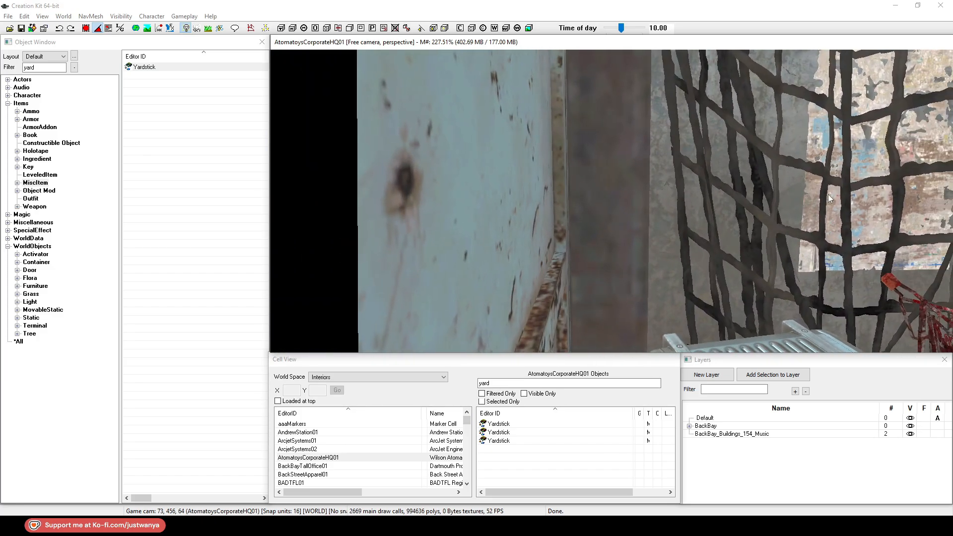
scroll(866, 194, "up", 5)
key("w")
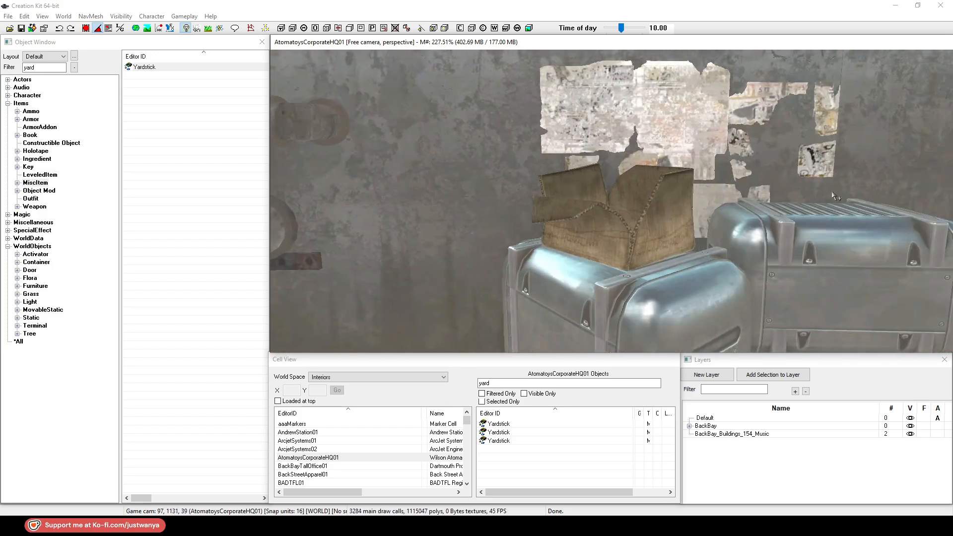
key("a")
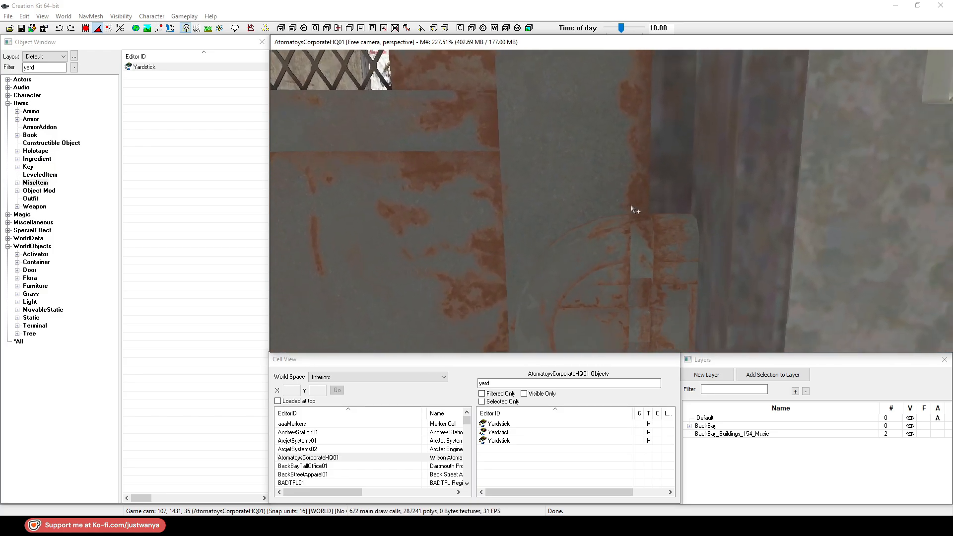
middle_click_drag(557, 221, 556, 221)
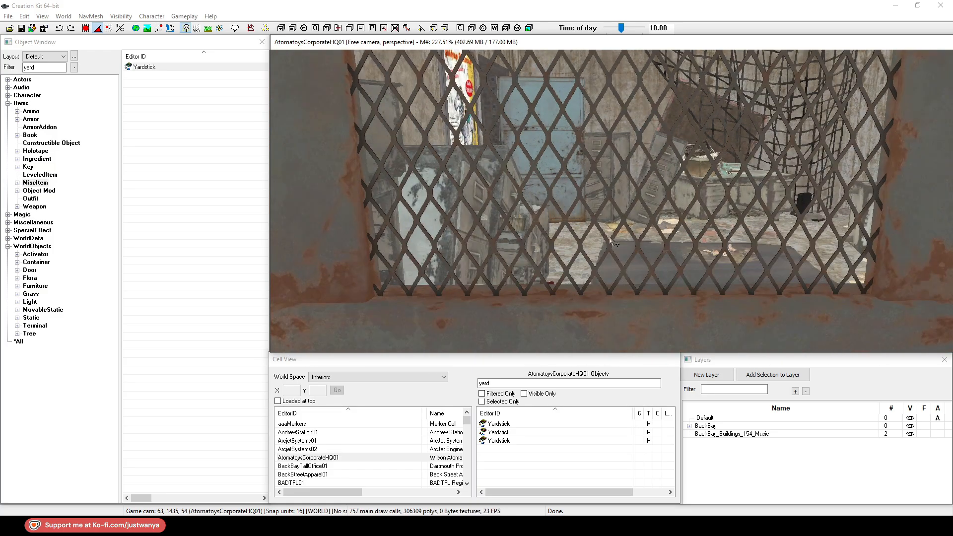
Zoom the render view away from and back toward the rusty security door several times
scroll(611, 241, "down", 9)
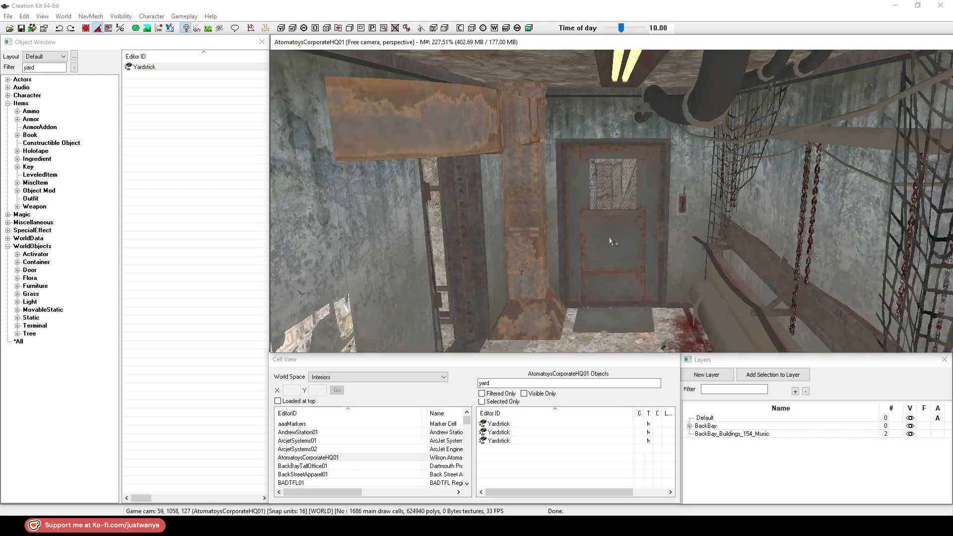
scroll(610, 241, "up", 6)
scroll(610, 242, "up", 5)
scroll(610, 241, "down", 4)
scroll(610, 242, "up", 3)
scroll(610, 241, "down", 10)
scroll(610, 241, "up", 7)
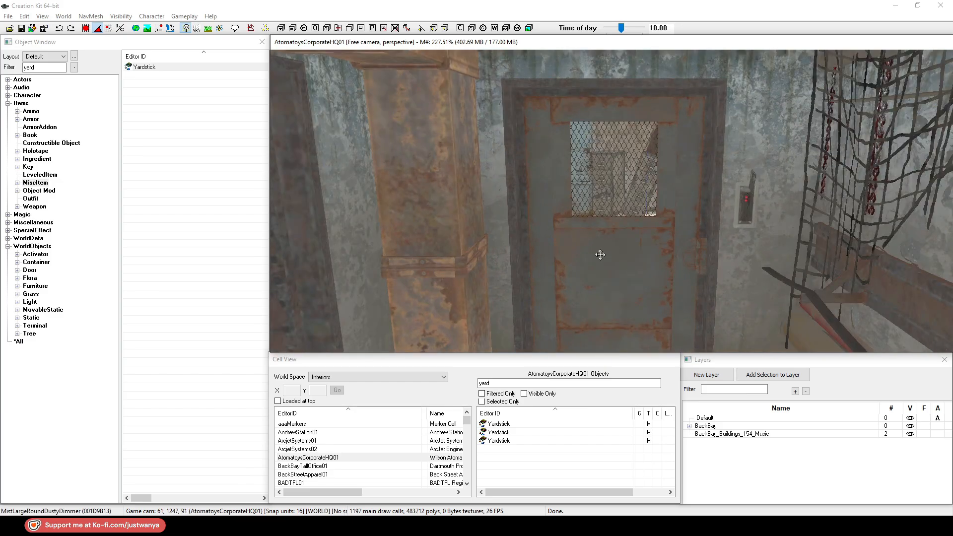
scroll(600, 254, "up", 5)
Select the security door SecurityGateSm01A and rotate the camera around it
left_click(443, 316)
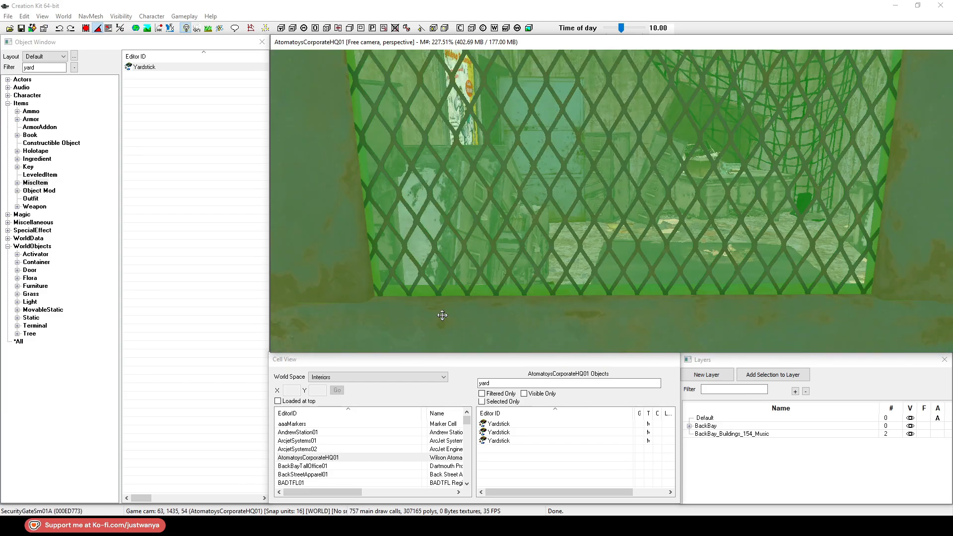
scroll(560, 219, "down", 5)
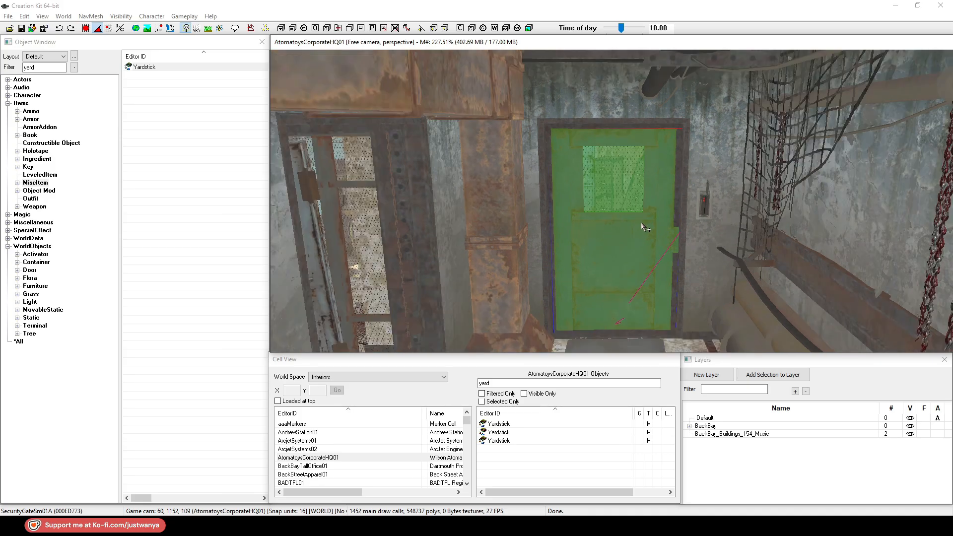
mouse_move(649, 219)
middle_mouse_down("shift")
mouse_move(337, 218)
mouse_move(641, 217)
middle_mouse_up("shift")
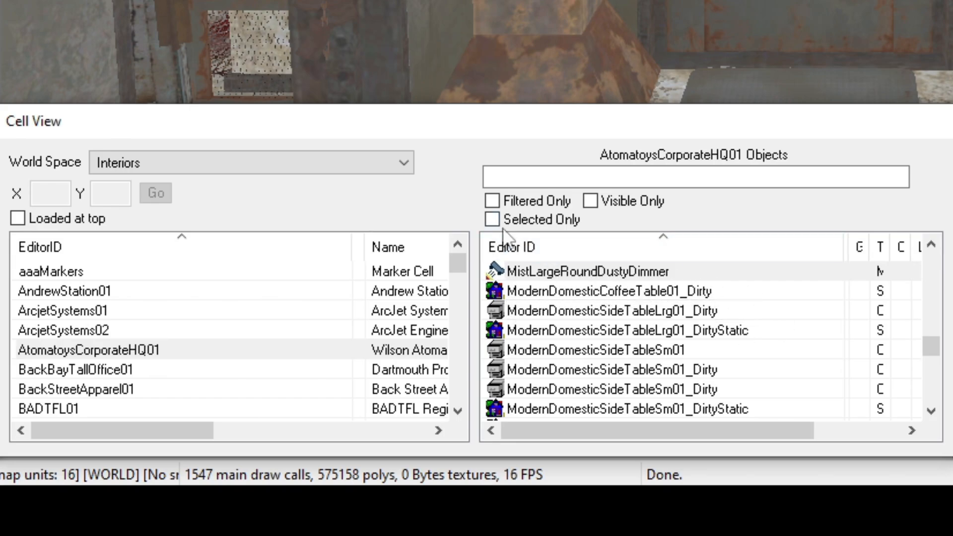
Limit the AtomatoysCorporateHQ01 object list to the selected objects, and restore the full list
left_click(493, 220)
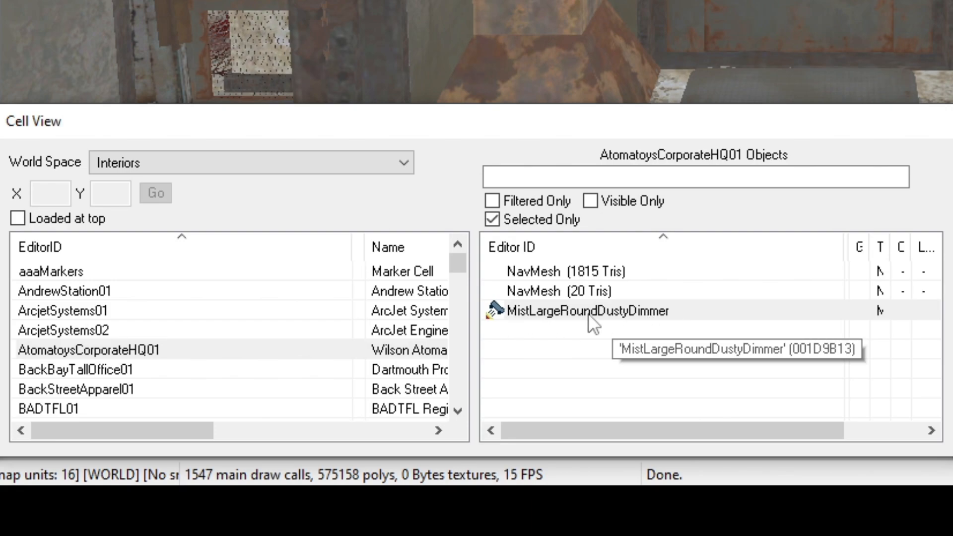
left_click(495, 219)
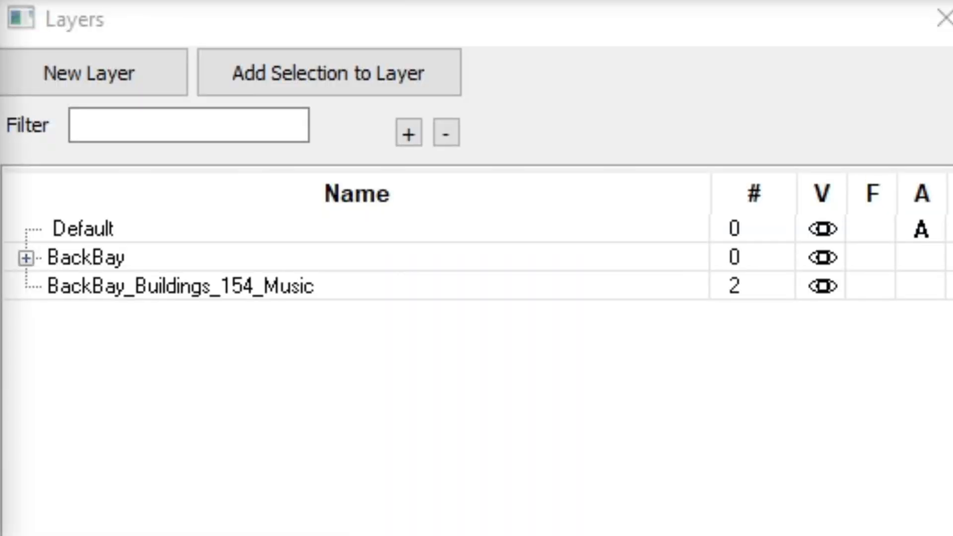
Expand the BackBay layer and its BackBay_Buildings sublayer to examine the hierarchy, and collapse both again
left_click(232, 12)
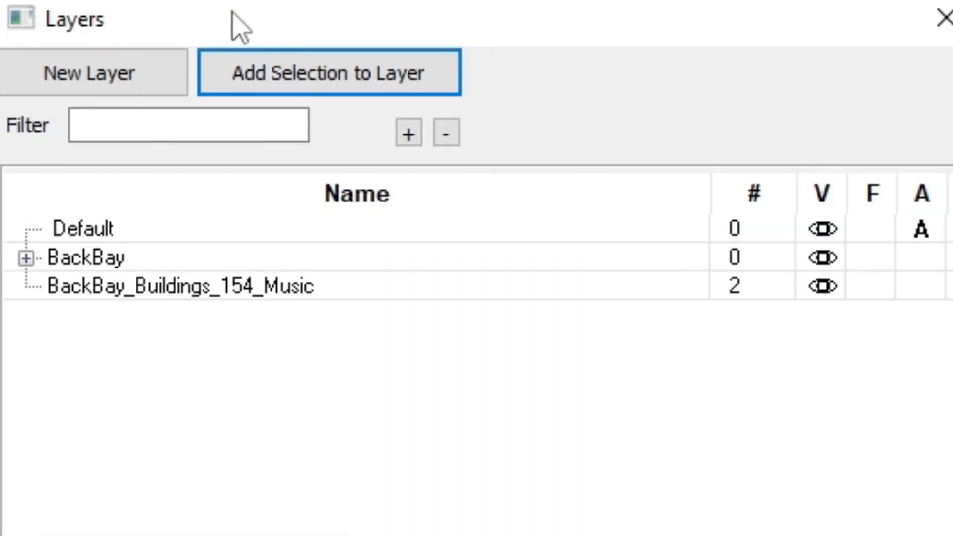
left_click(26, 258)
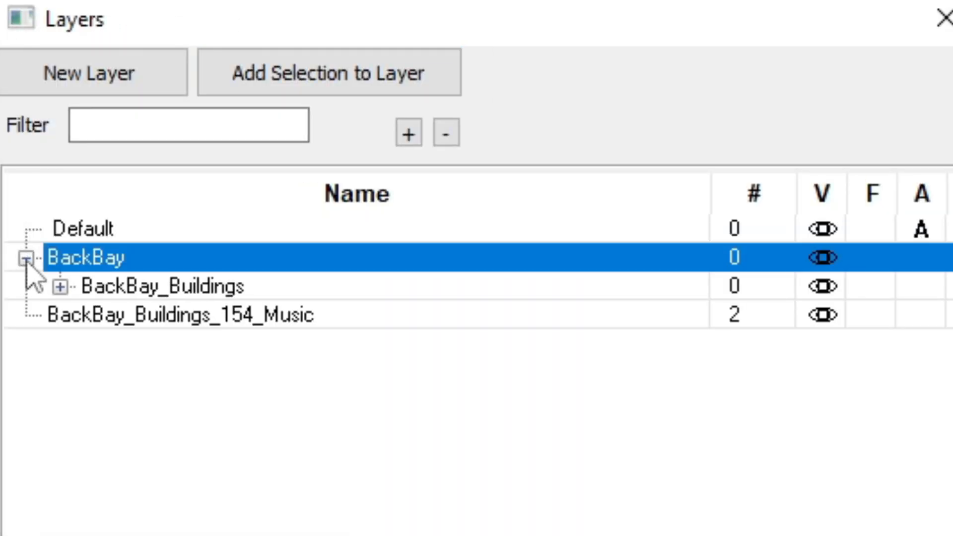
left_click(60, 286)
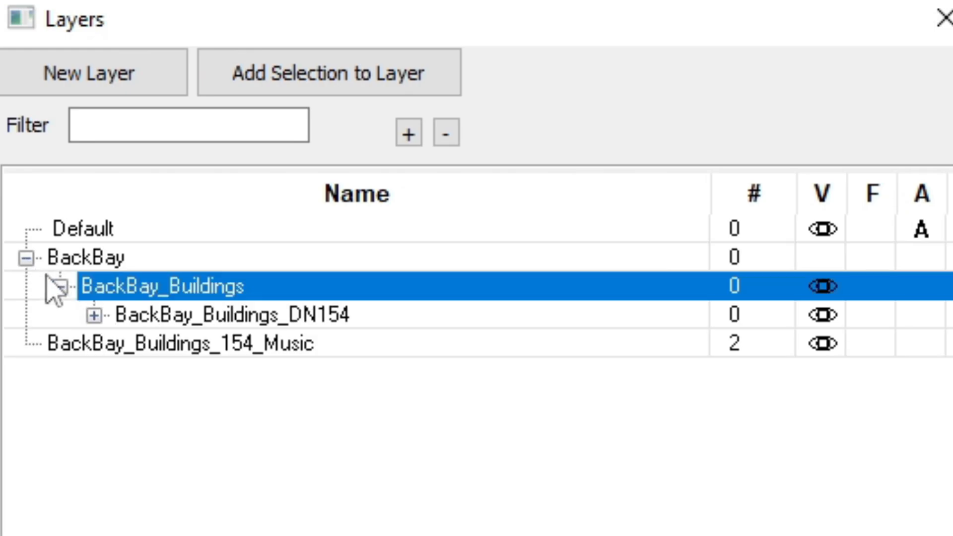
left_click(61, 287)
left_click(25, 258)
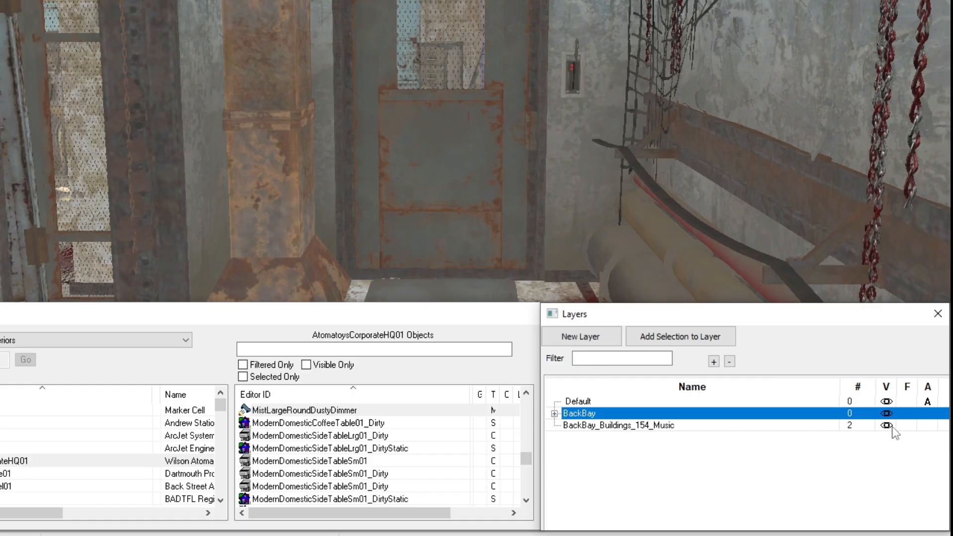
Hide the BackBay and BackBay_Buildings_154_Music layers to see what they contain, and make both visible again
left_click(887, 426)
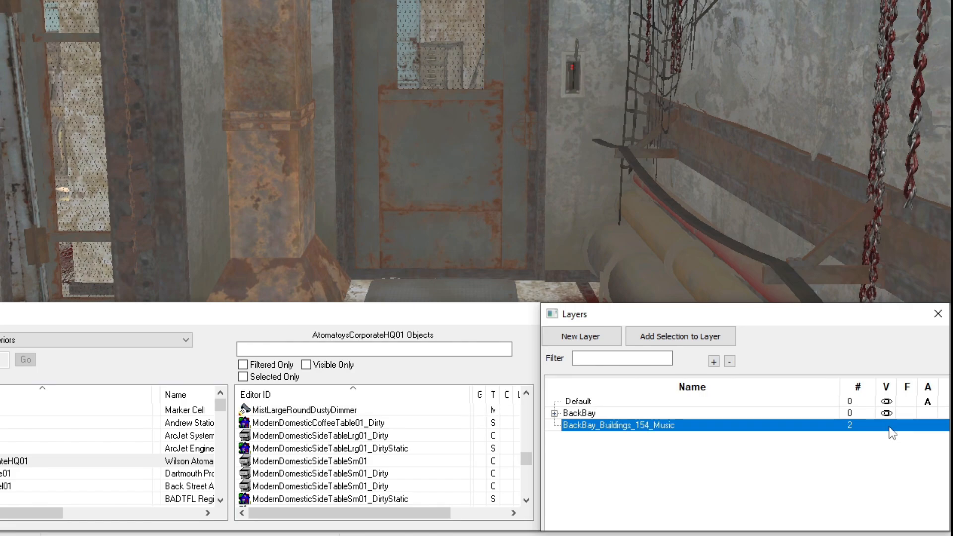
left_click(887, 413)
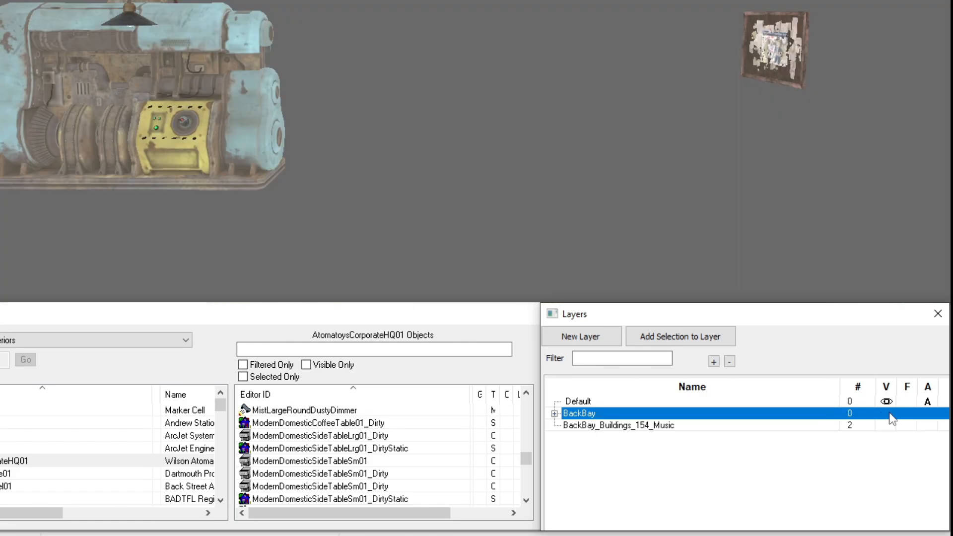
left_click(887, 413)
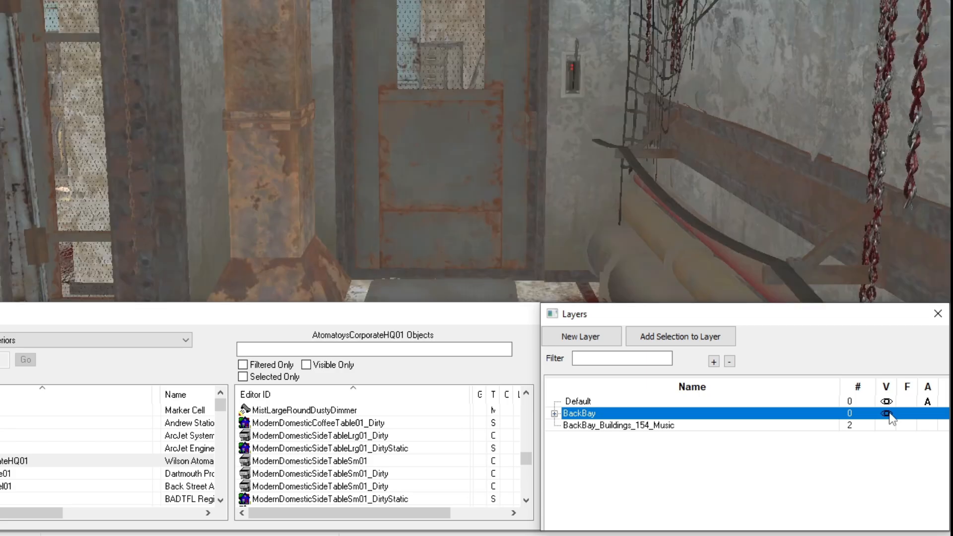
left_click(887, 414)
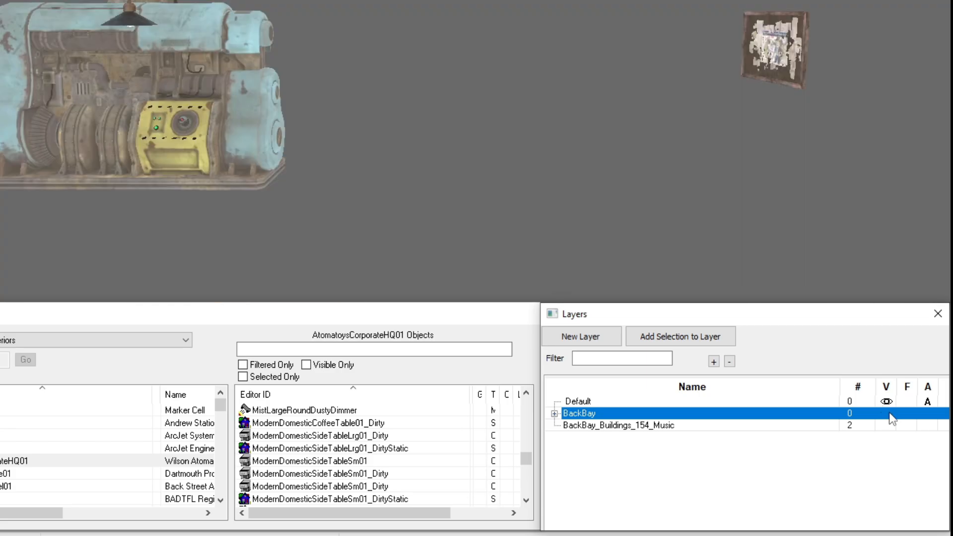
left_click(887, 413)
left_click(887, 425)
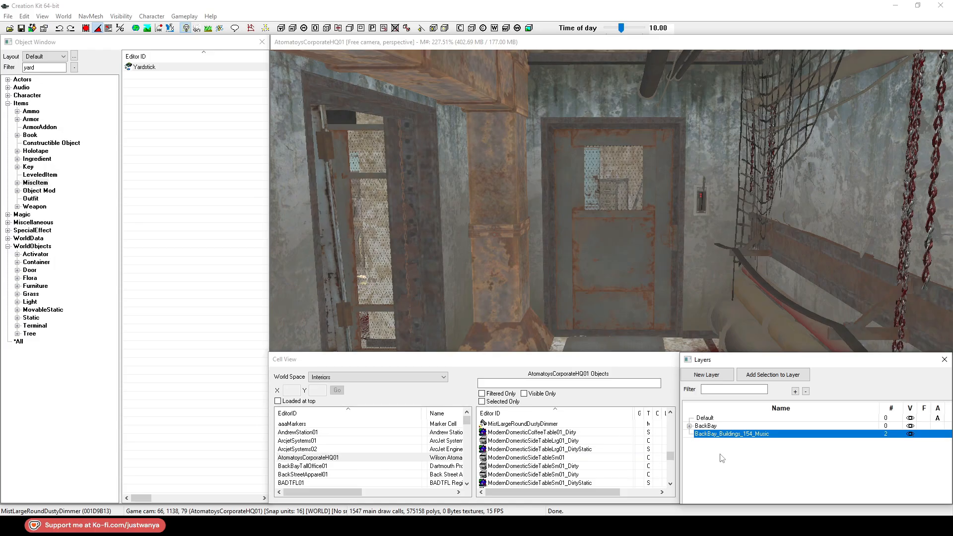
left_click(740, 455)
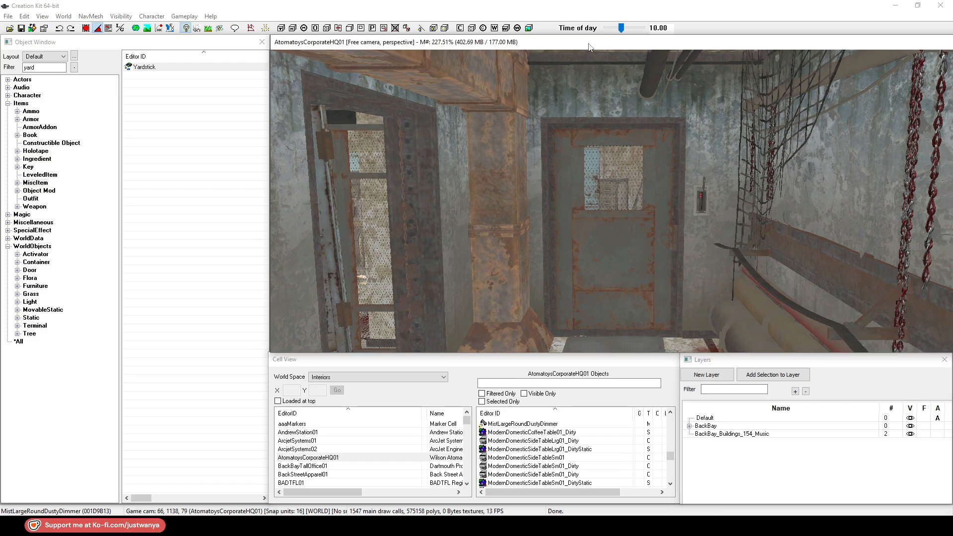
Select the security door SecurityGateSm01A again and zoom out from it to view the whole building from outside
scroll(590, 305, "up", 5)
left_click(589, 300)
scroll(590, 293, "up", 1)
scroll(593, 284, "down", 1)
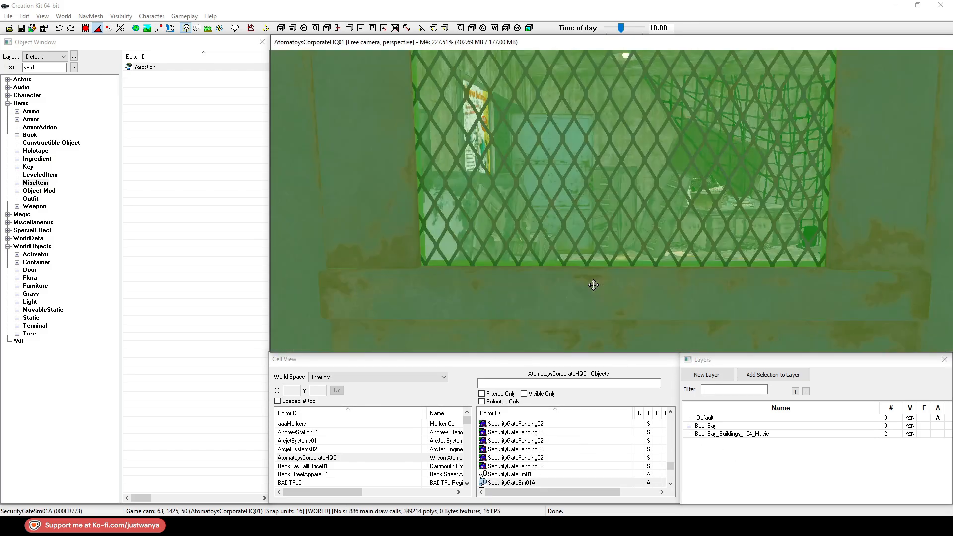
scroll(593, 285, "down", 4)
scroll(593, 285, "down", 8)
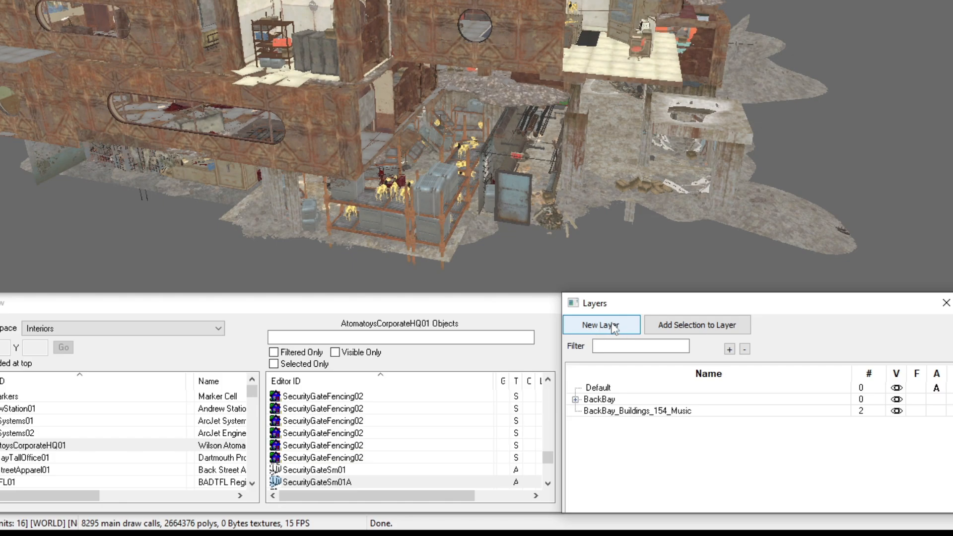
Select pieces of the round-window wall together, and switch the selection to the floor piece HitFloorSolidMid01
left_click(457, 47)
left_click(497, 60, "ctrl")
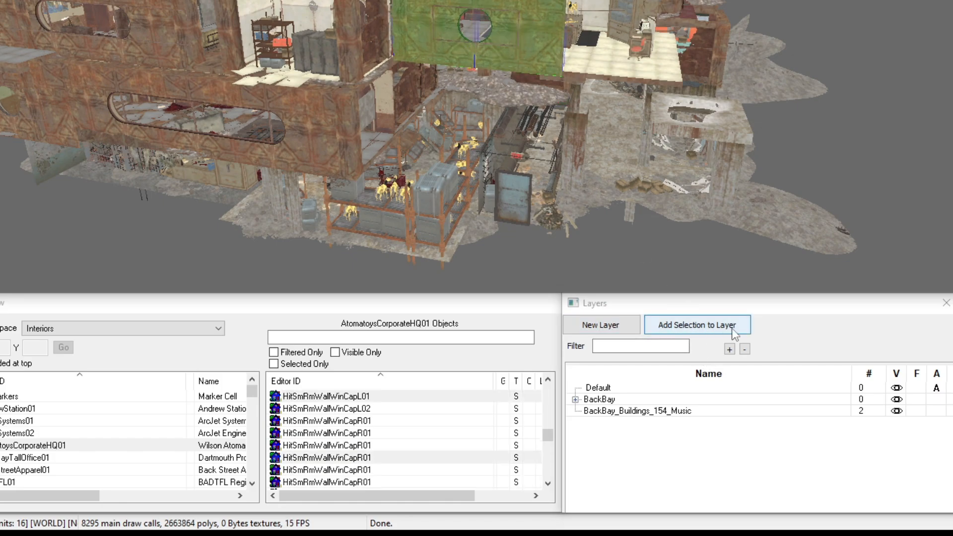
left_click(615, 71)
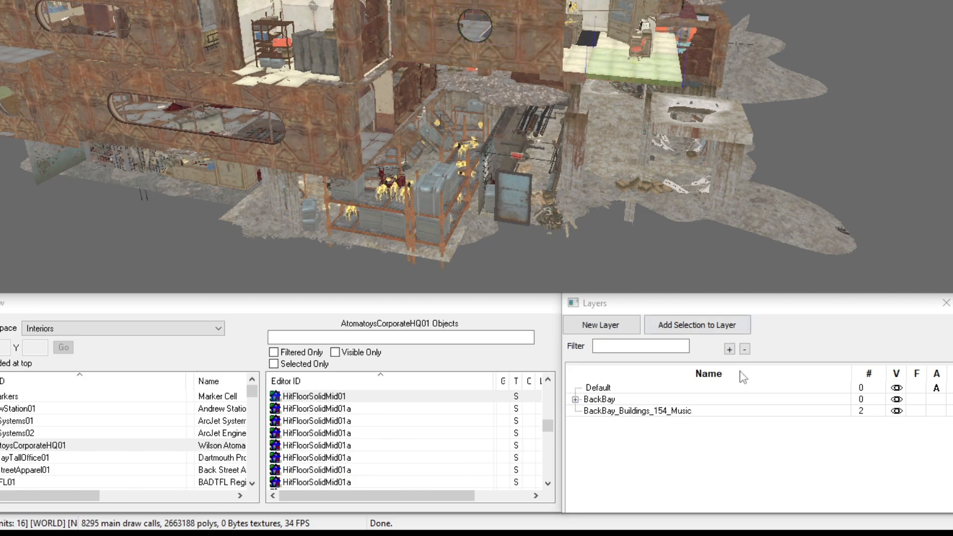
Make BackBay_Buildings_154_Music the active layer, and set Default as the active layer again
left_click(925, 452)
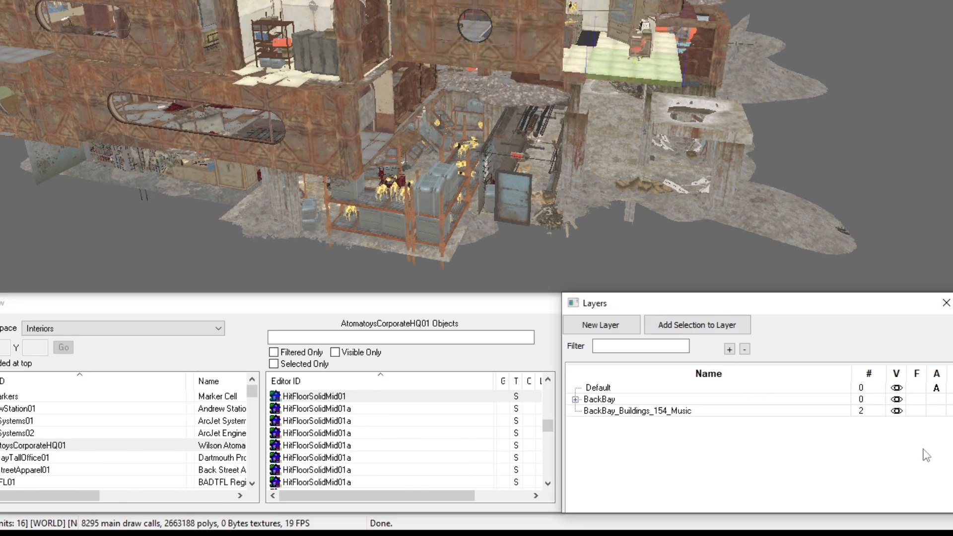
left_click(939, 411)
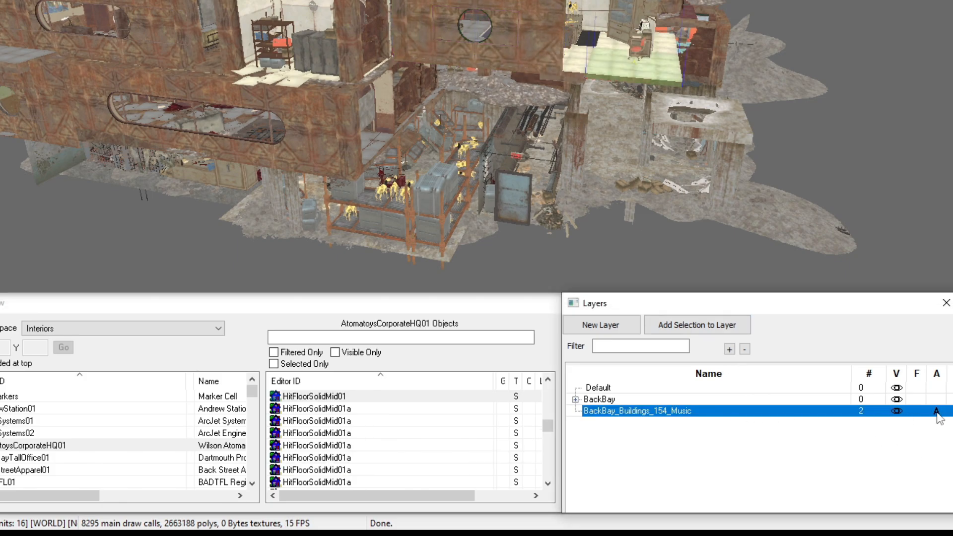
left_click(936, 387)
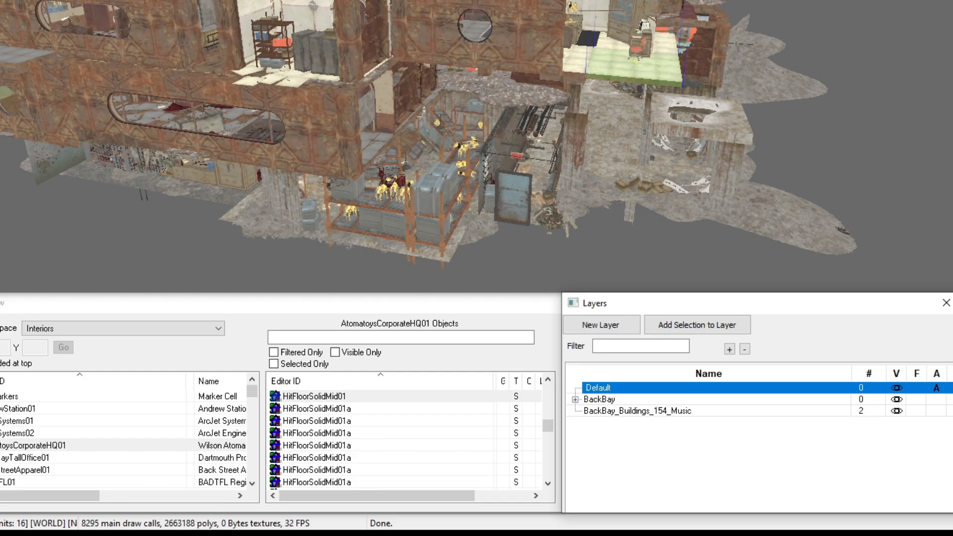
Place a Yardstick in the AtomatoysCorporateHQ01 cell on the cabinet beside the toy horse parts
scroll(366, 136, "up", 2)
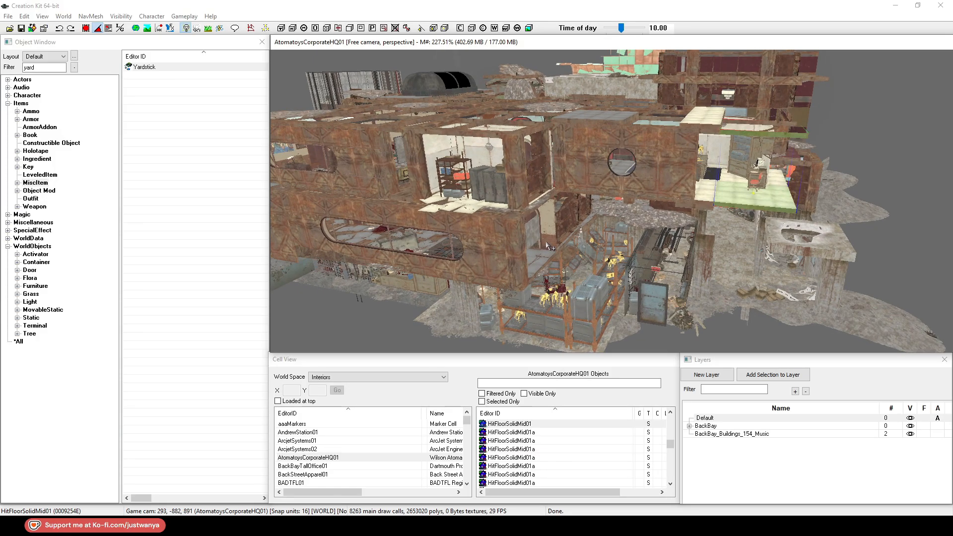
scroll(546, 243, "up", 5)
left_click(152, 39)
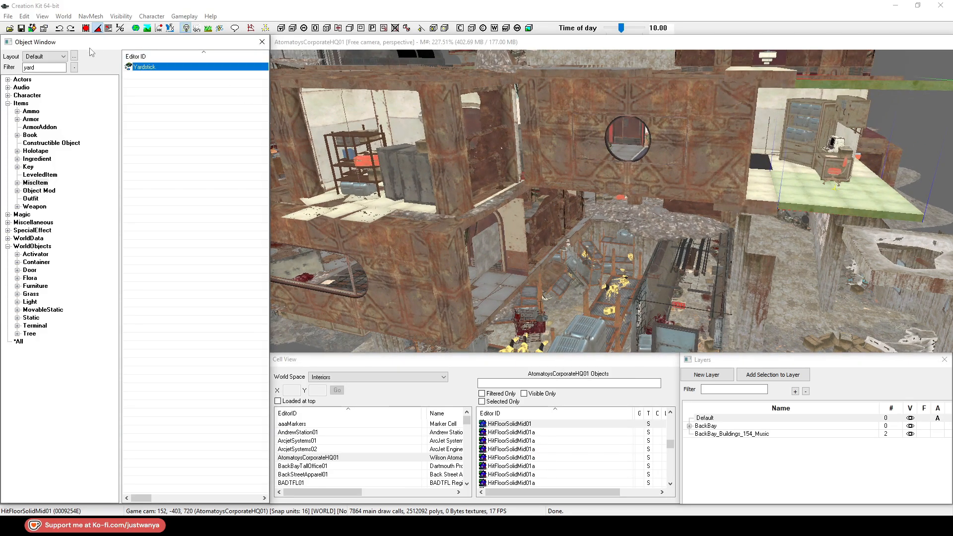
left_click(570, 48)
middle_click_drag(701, 249, 665, 265, "shift")
scroll(666, 264, "up", 10)
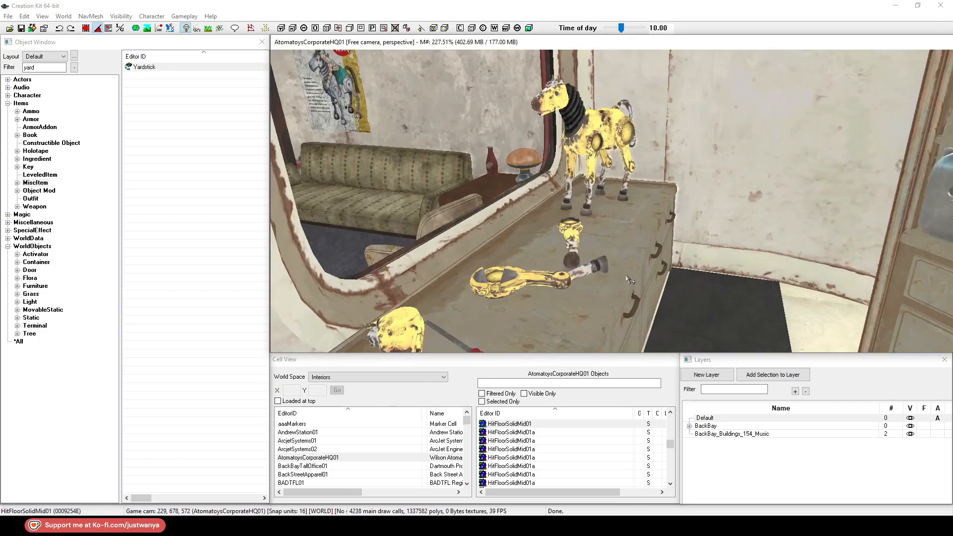
left_click_drag(142, 69, 354, 183)
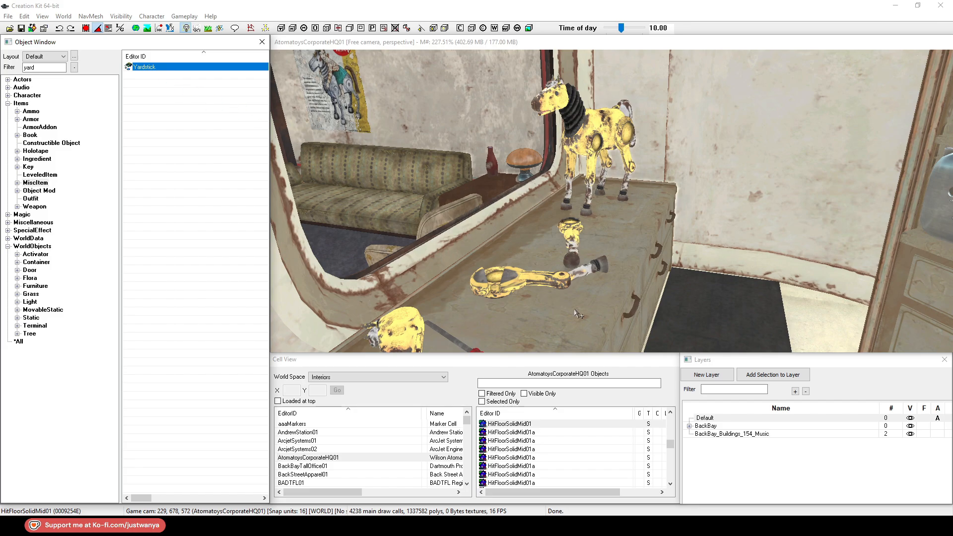
left_click_drag(579, 313, 575, 309)
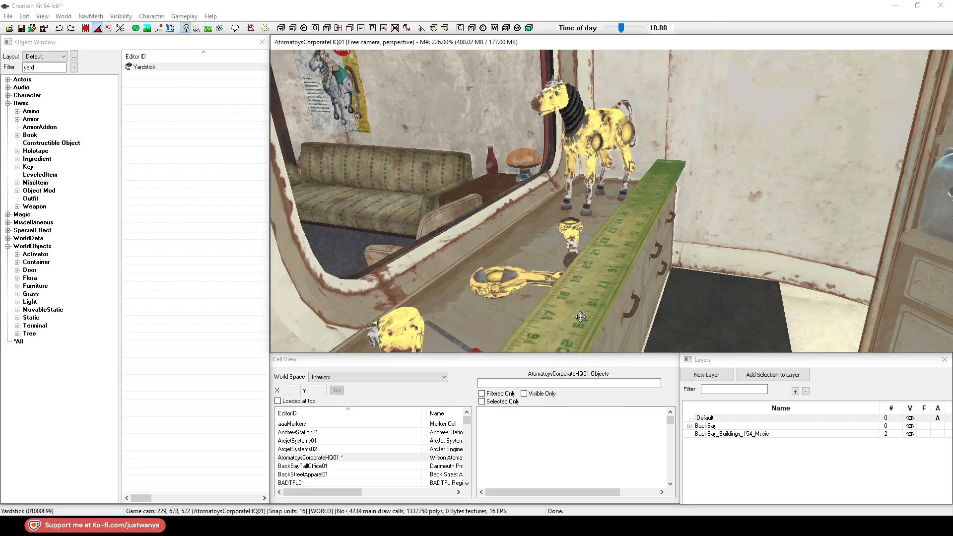
Show the movement gizmo on the Yardstick, lower it towards the cabinet and slide it sideways
scroll(623, 268, "down", 3)
scroll(624, 268, "up", 3)
scroll(623, 267, "down", 1)
middle_click_drag(624, 268, 412, 318, "shift")
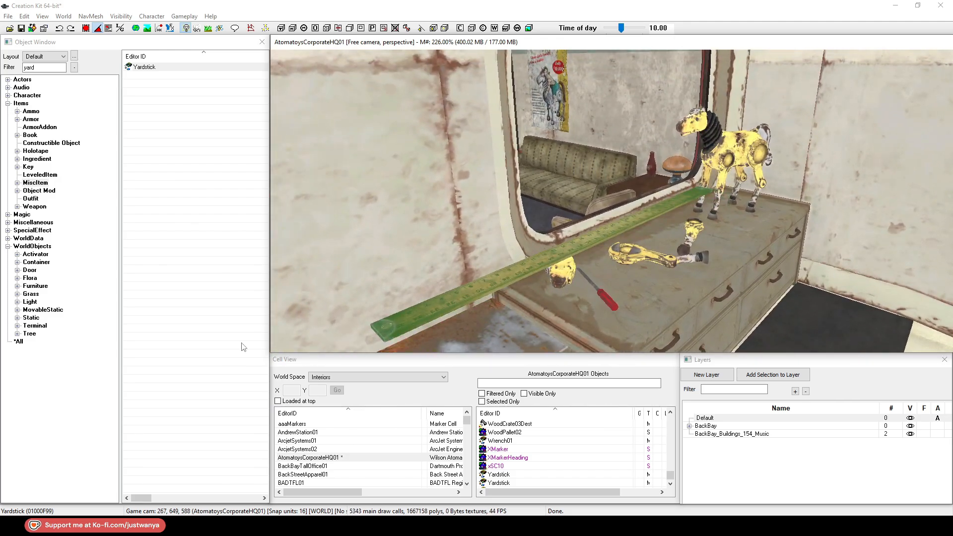
key("e")
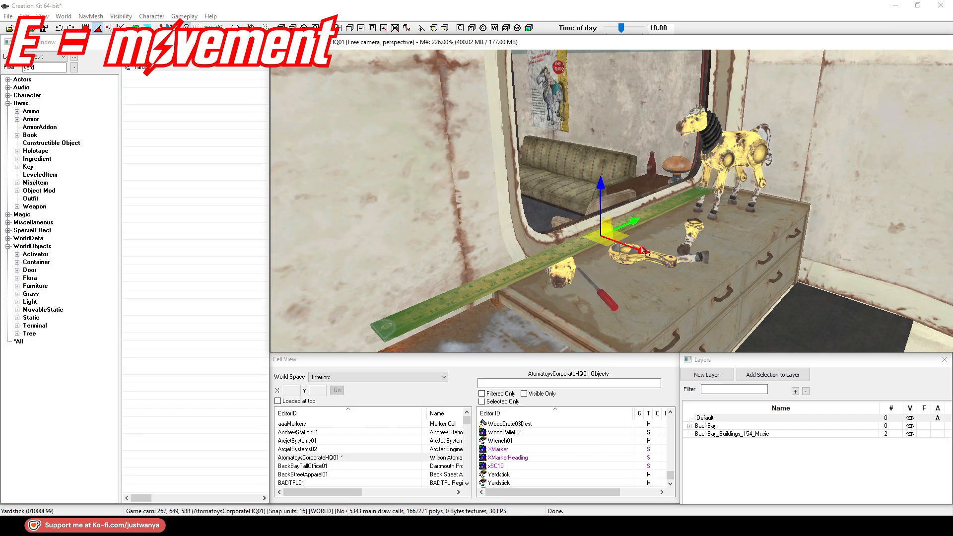
mouse_move(603, 192)
left_mouse_down()
mouse_move(603, 63)
mouse_move(603, 211)
left_mouse_up()
left_click_drag(635, 240, 585, 224)
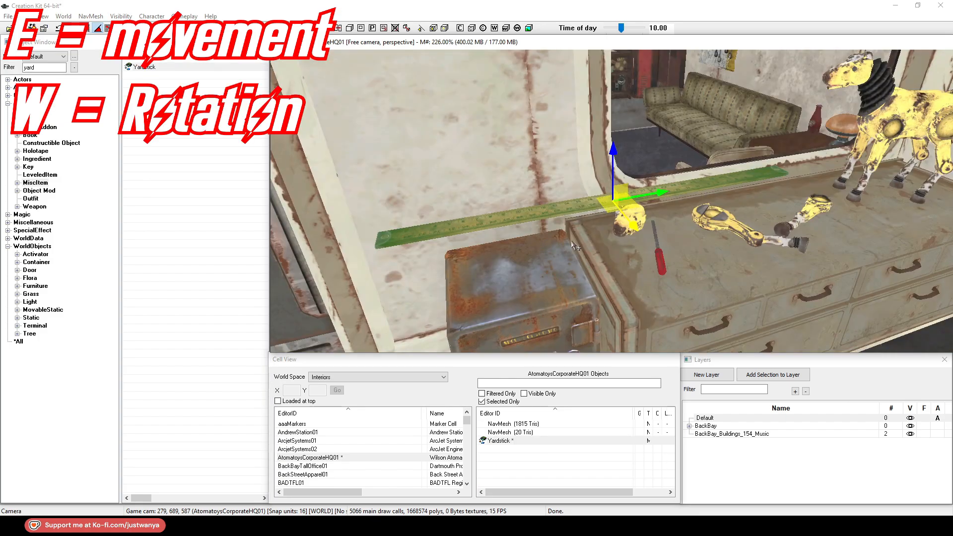
Show the rotation gizmo on the Yardstick and rotate it about its vertical axis
key("w")
middle_click_drag(566, 248, 526, 271, "shift")
left_click_drag(586, 236, 562, 261)
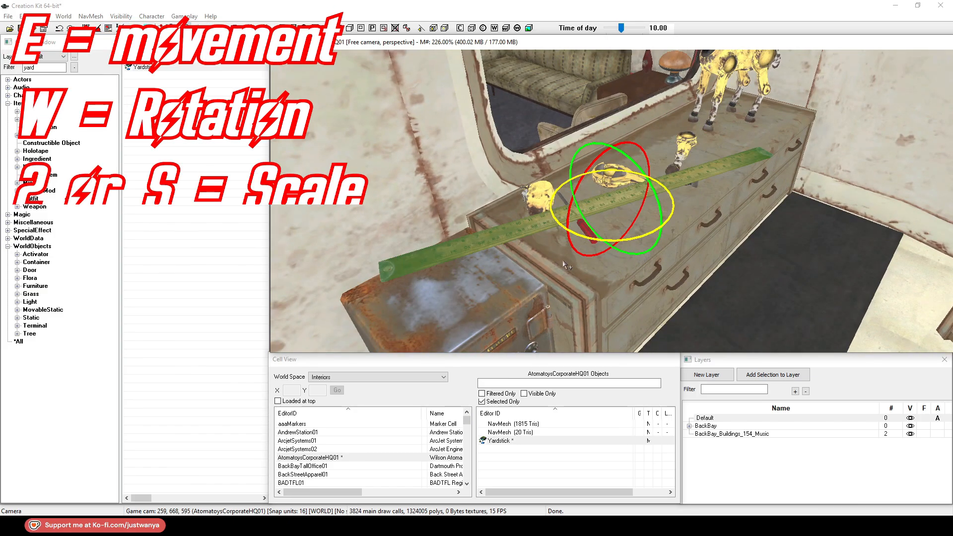
Return to the movement gizmo and slide the Yardstick along its red X axis
key("e")
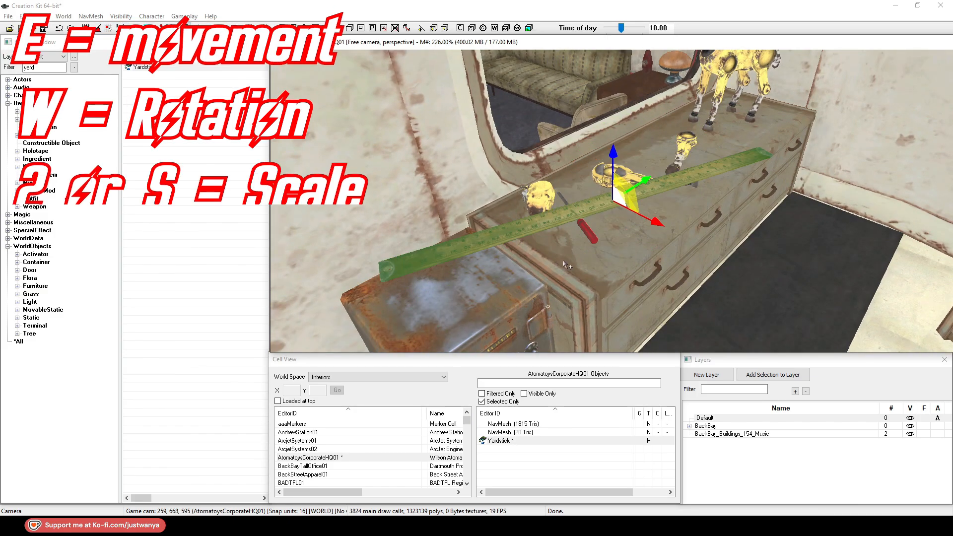
middle_click_drag(566, 264, 580, 236, "shift")
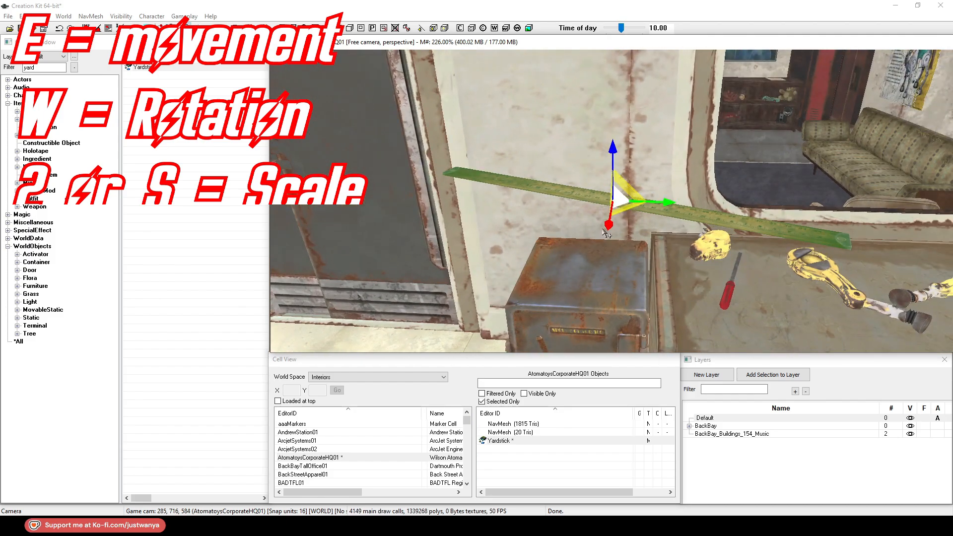
left_click_drag(606, 226, 608, 235)
mouse_move(619, 197)
left_mouse_down()
mouse_move(623, 186)
mouse_move(614, 222)
mouse_move(618, 200)
left_mouse_up()
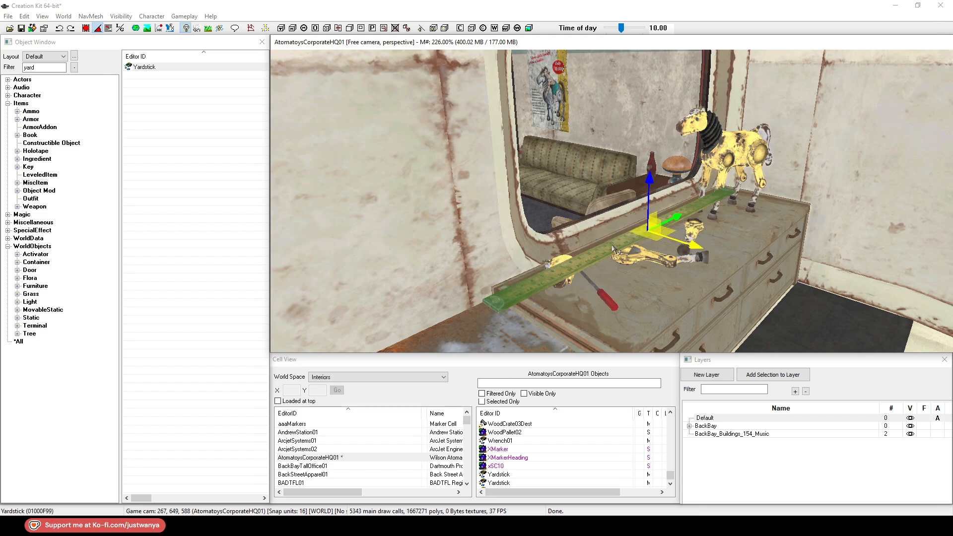
Limit the AtomatoysCorporateHQ01 object list to selected objects only and jump the view to the Yardstick
scroll(616, 251, "up", 2)
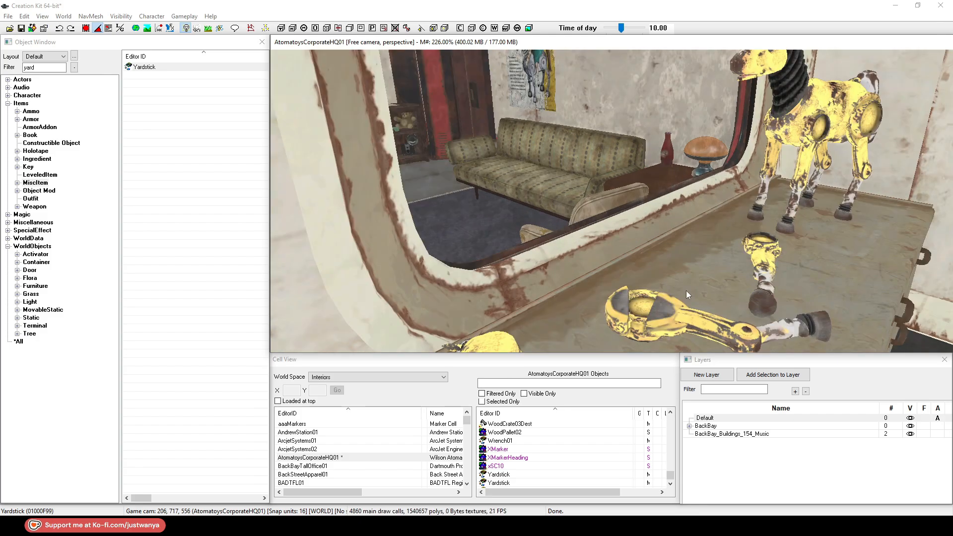
middle_click_drag(685, 287, 684, 287, "shift")
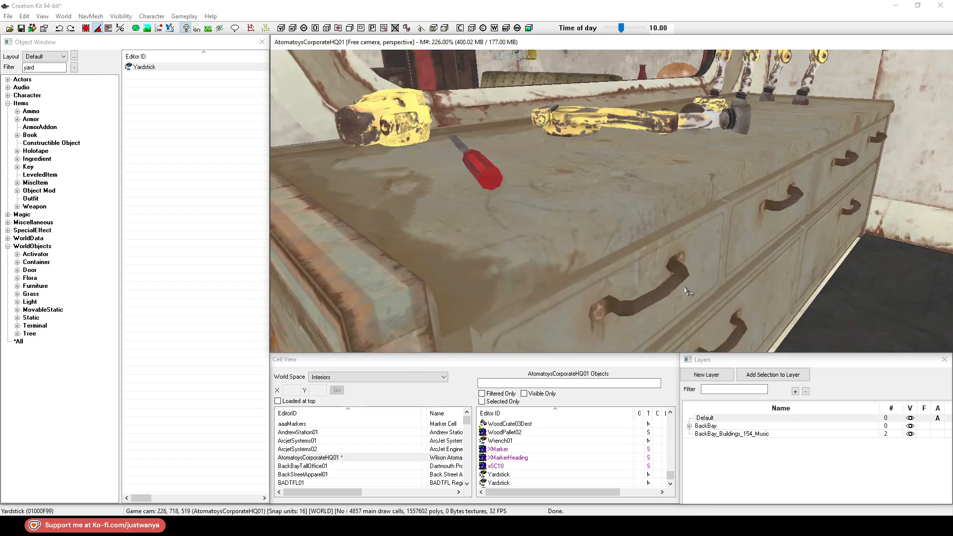
scroll(684, 286, "down", 6)
middle_click_drag(617, 182, 621, 189)
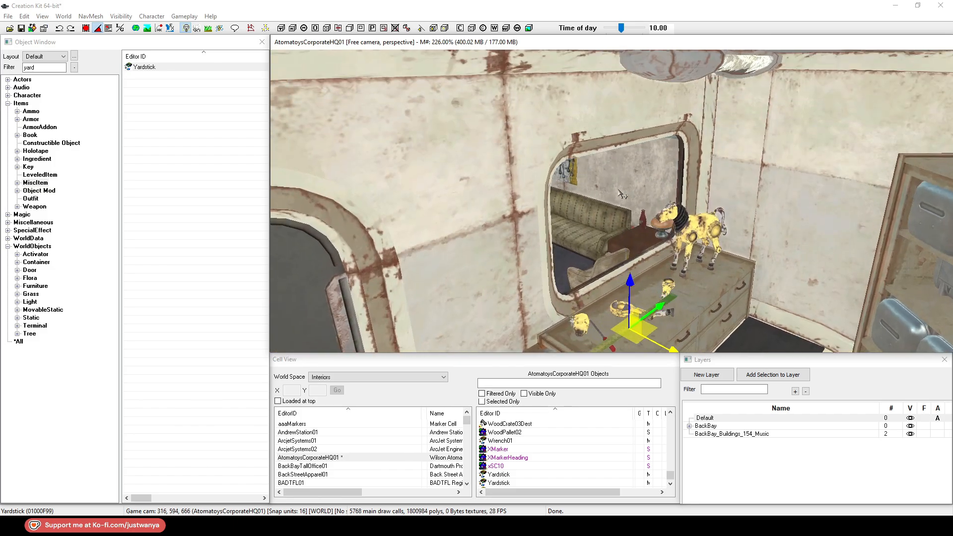
scroll(623, 207, "up", 6)
scroll(633, 219, "down", 4)
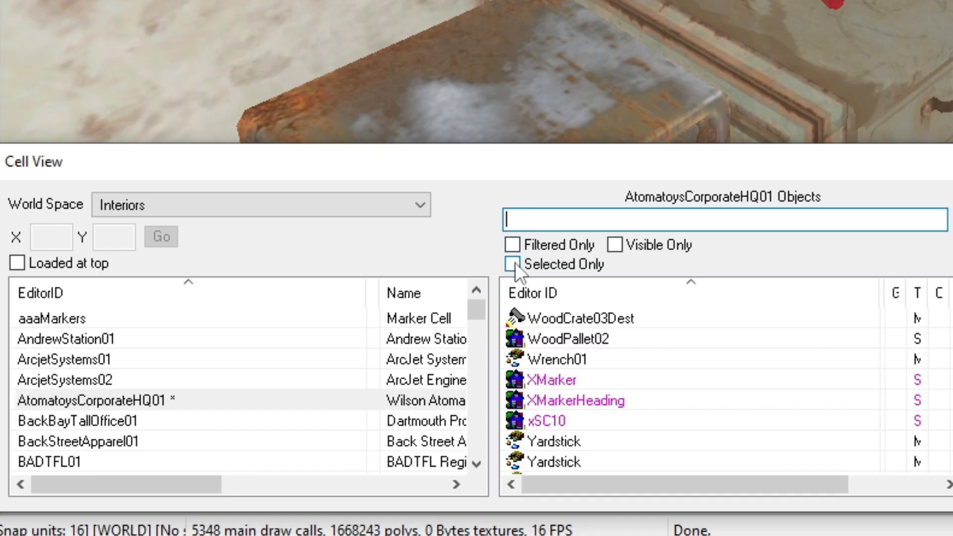
left_click(482, 401)
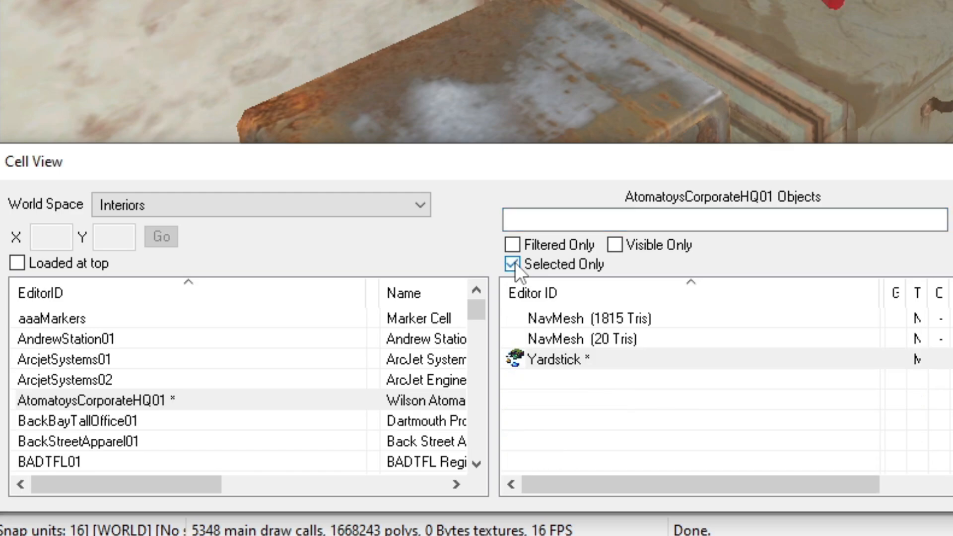
double_click(638, 359)
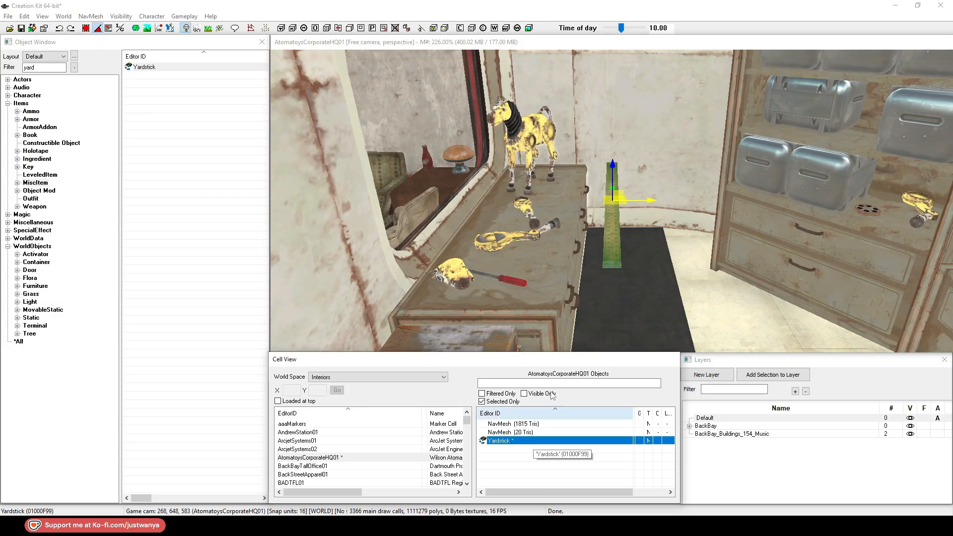
Open the Yardstick's reference properties, examine its position, scale and rotation under 3D Data, and close them without changes
double_click(610, 247)
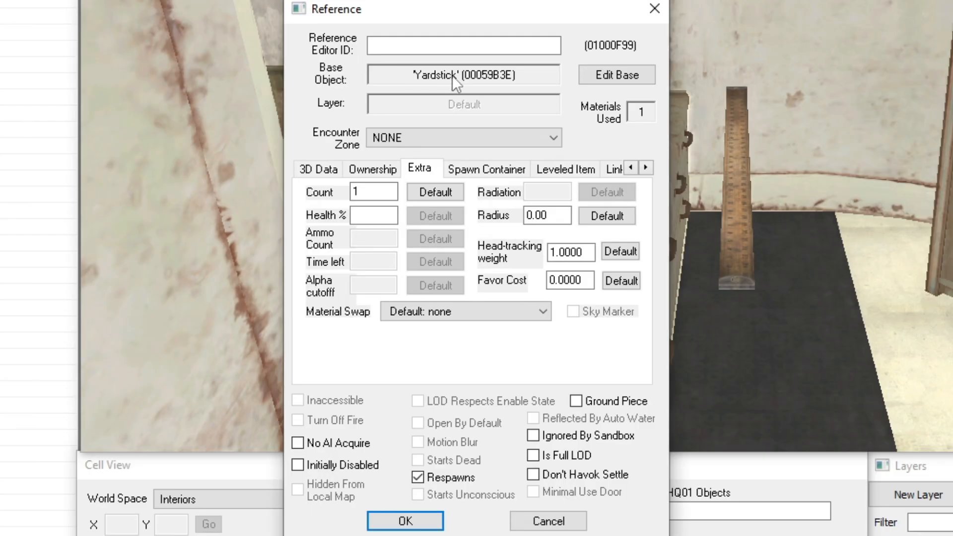
left_click(312, 171)
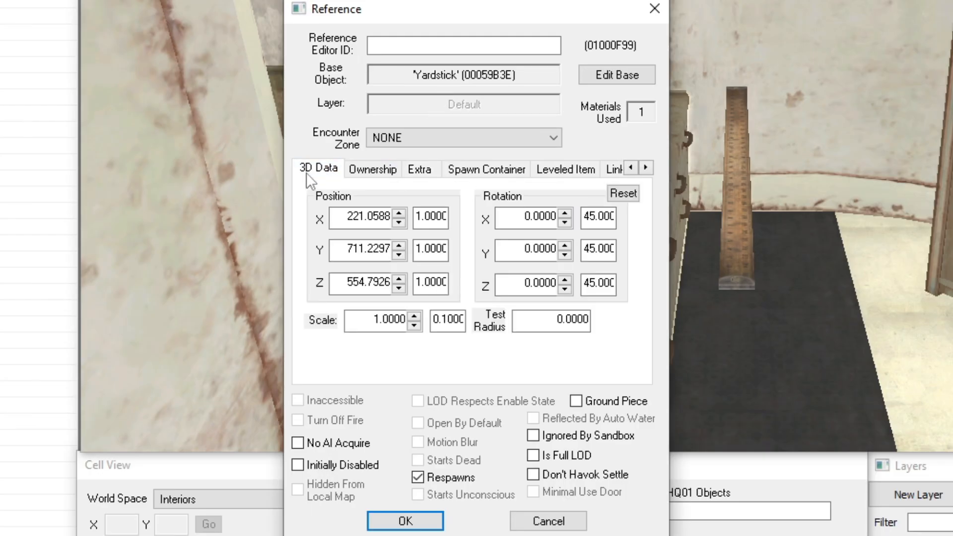
double_click(347, 217)
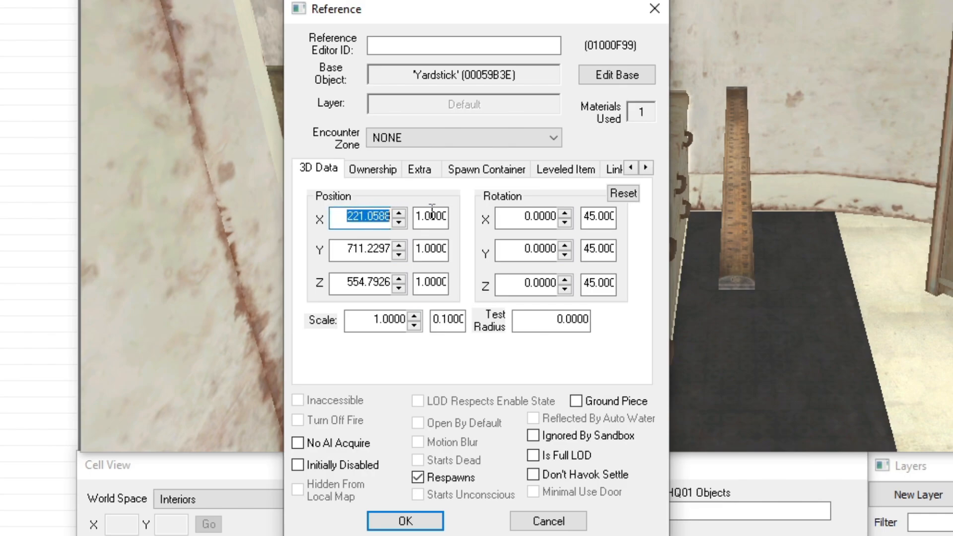
left_click(341, 250)
double_click(340, 249)
double_click(342, 281)
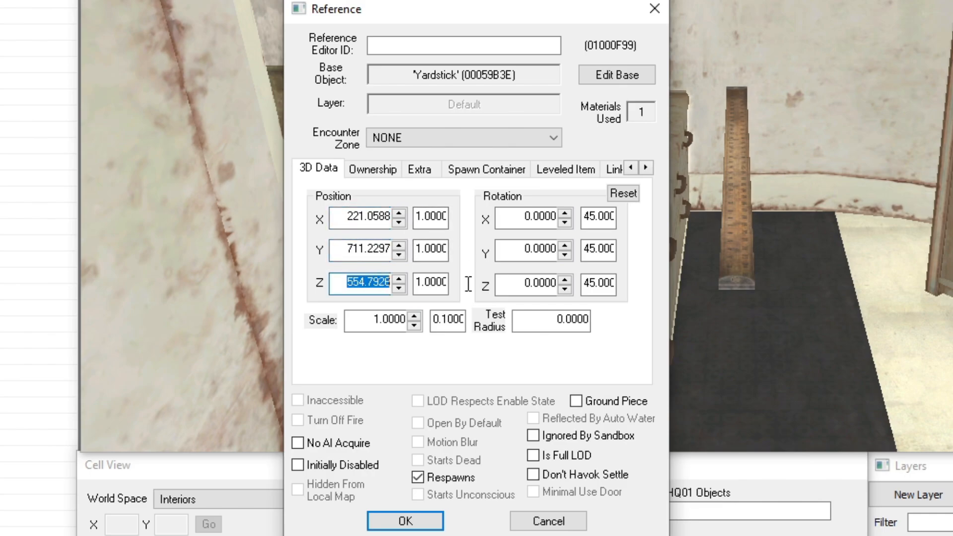
double_click(350, 319)
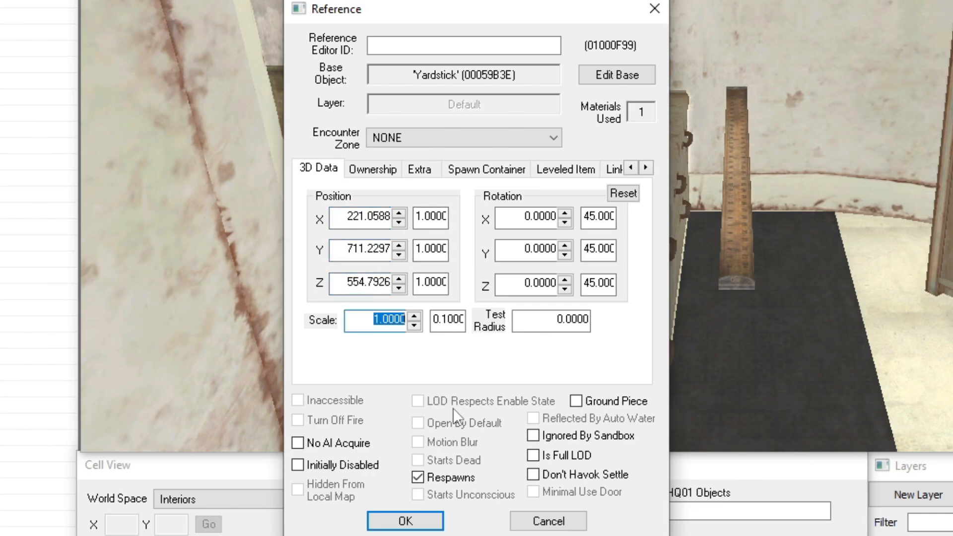
double_click(541, 216)
double_click(541, 250)
left_click_drag(524, 283, 630, 198)
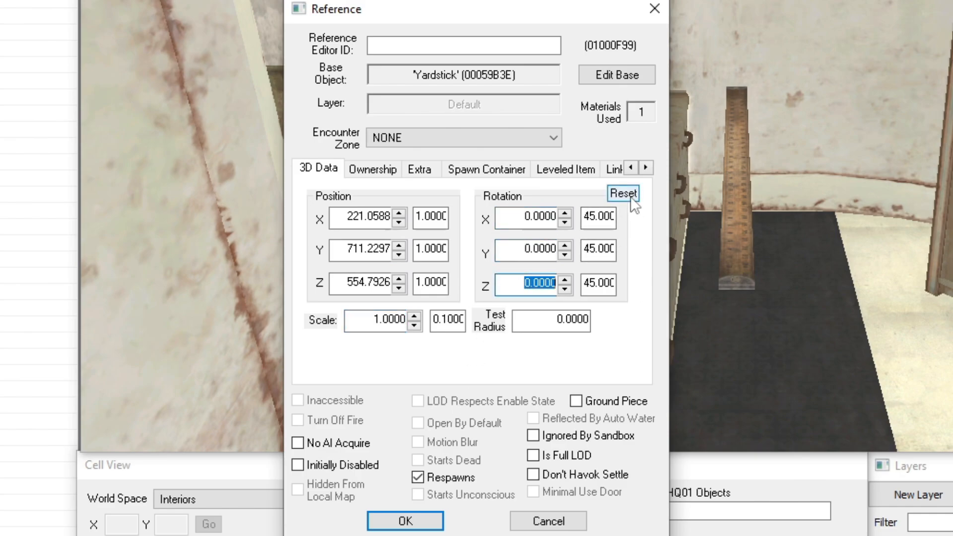
left_click(531, 522)
Slide the Yardstick along its green axis on the QASmoke floor, and switch grid snapping off and back on
scroll(772, 219, "up", 3)
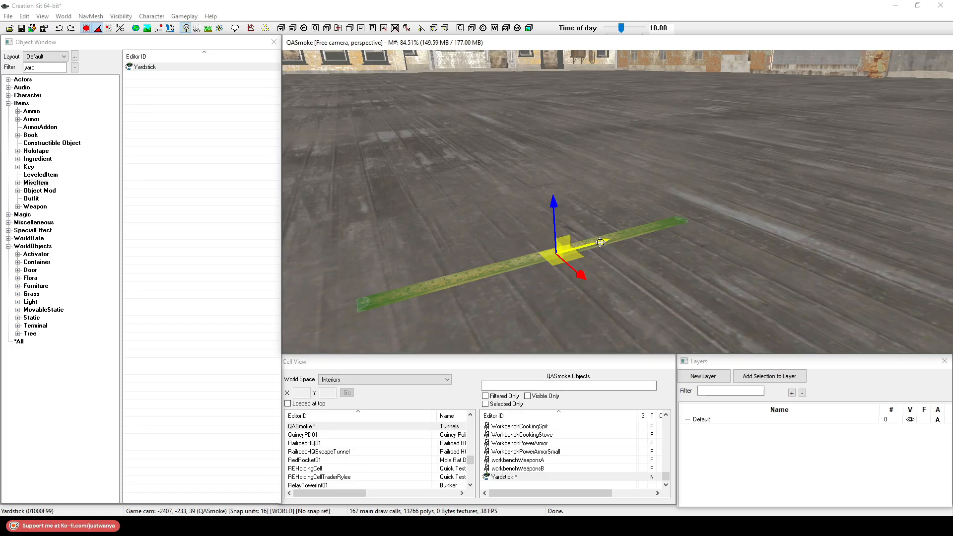
left_click_drag(600, 242, 637, 232)
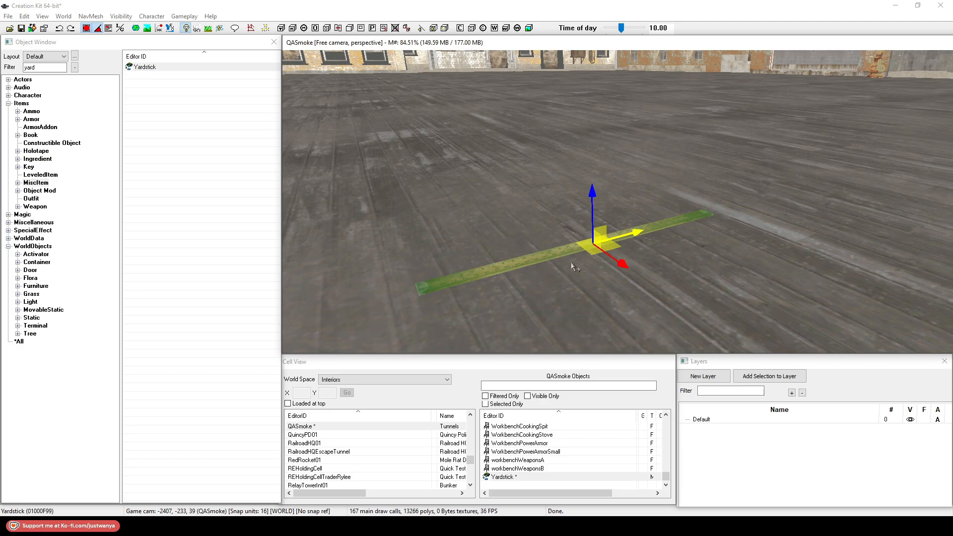
left_click_drag(638, 231, 624, 266)
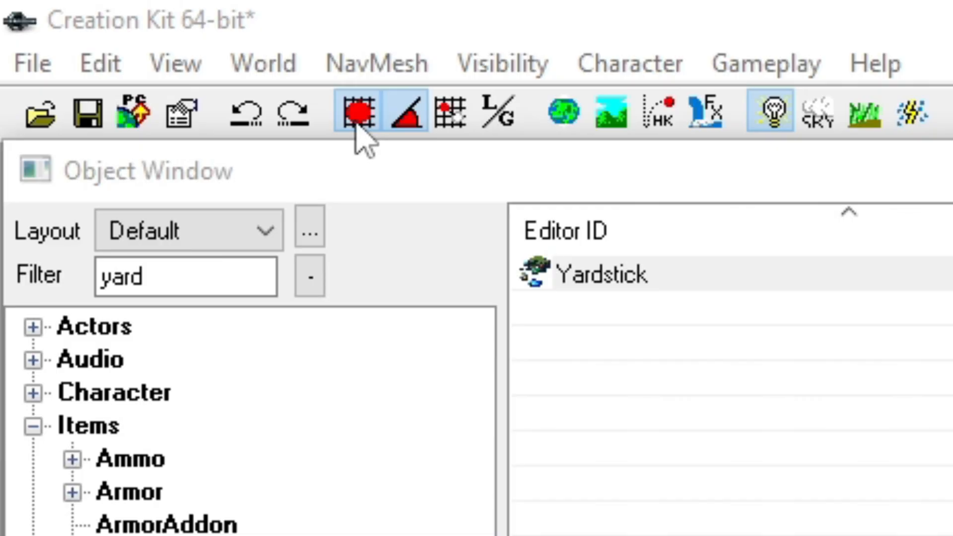
left_click(359, 119)
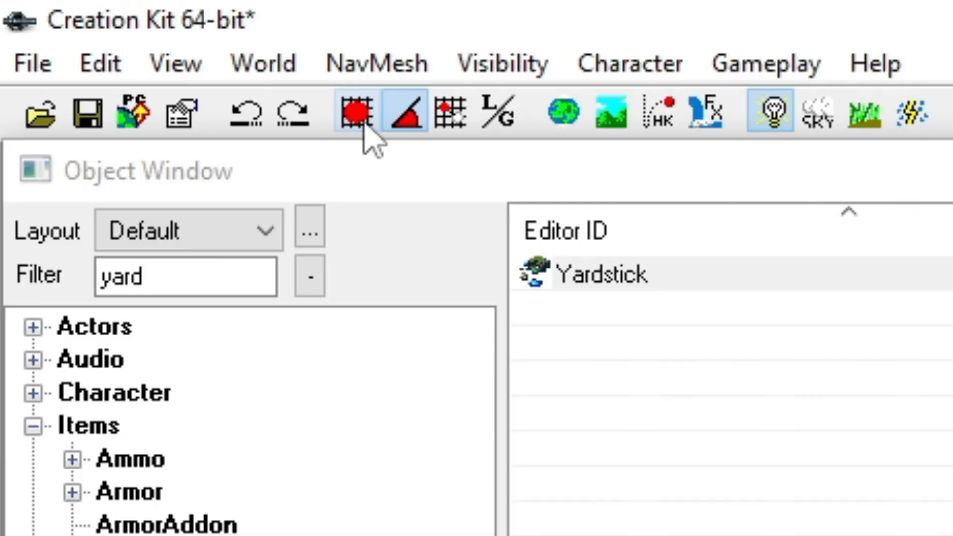
left_click(363, 124)
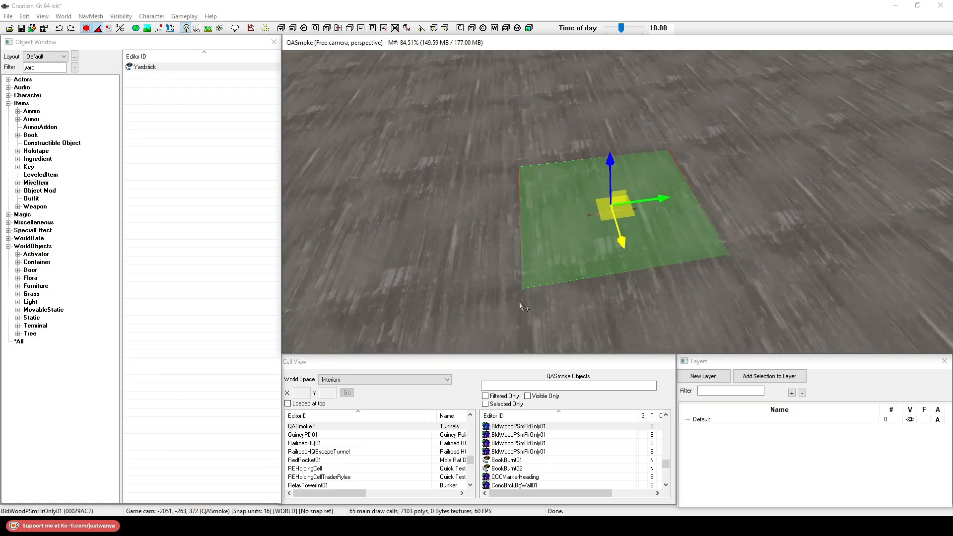
Raise the BldWoodPSmFlrOnly01 floor tile around the Yardstick, and place a duplicate edge to edge beside it
left_click_drag(610, 184, 624, 136)
middle_click_drag(625, 136, 623, 170, "shift")
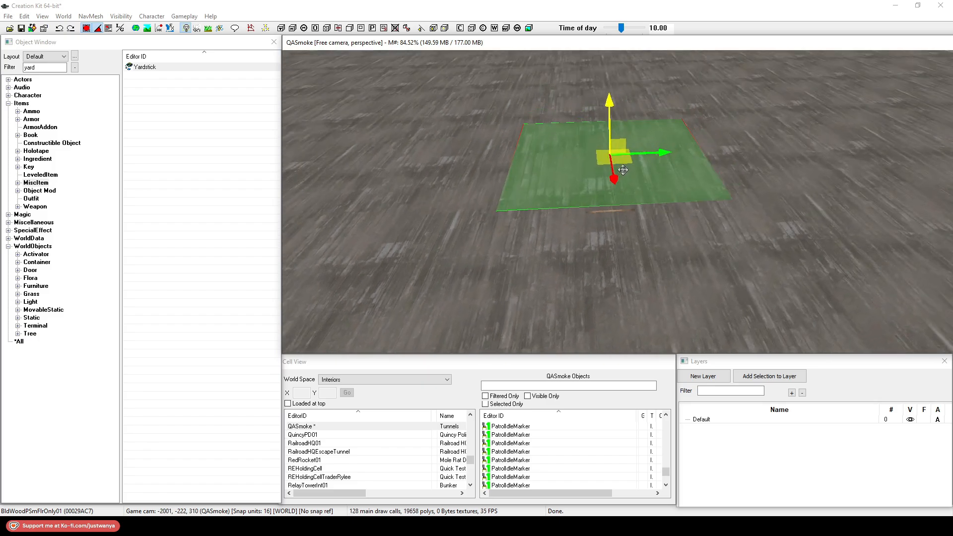
key("ctrl+d")
left_click_drag(658, 154, 840, 147)
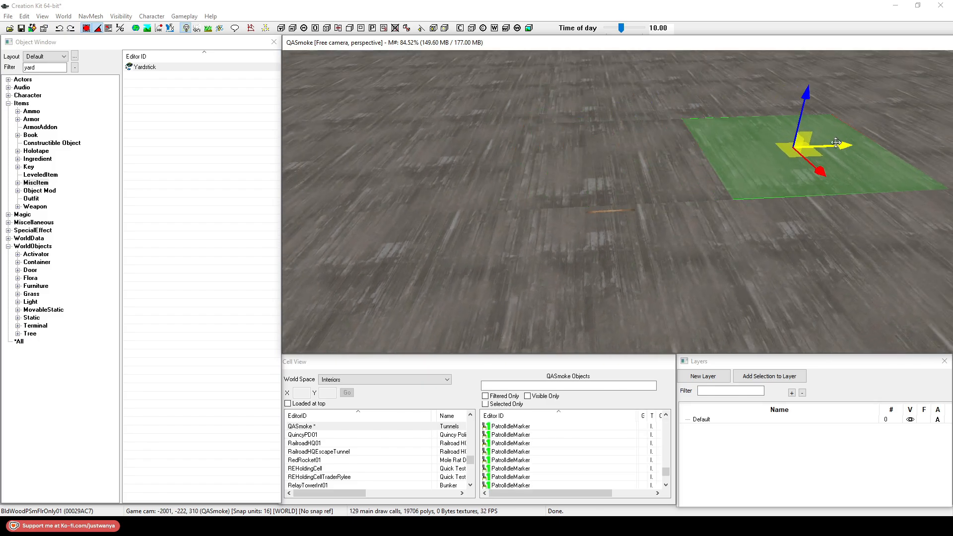
scroll(730, 191, "up", 4)
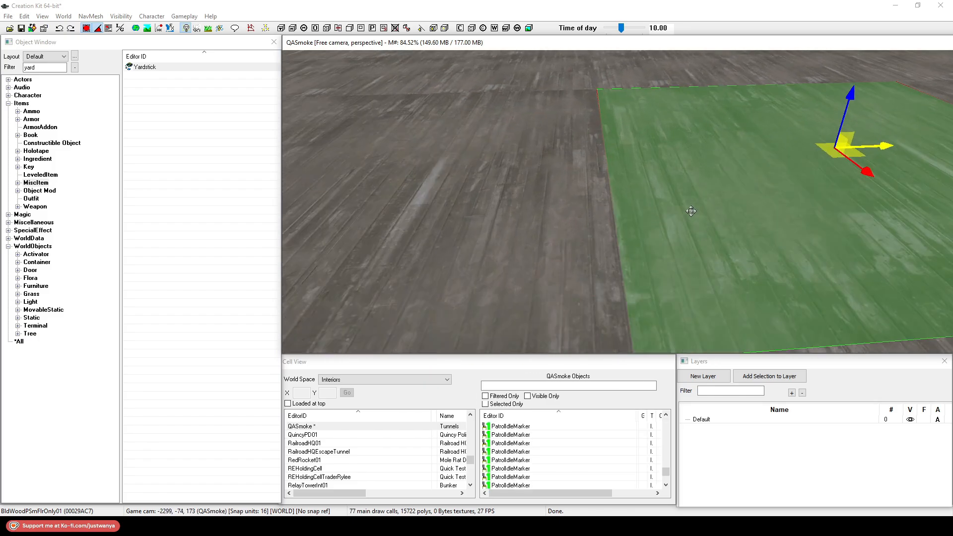
scroll(690, 211, "down", 4)
Select the floor tile adjacent to the one holding the Yardstick and raise it slightly above the floor
left_click(577, 215, "ctrl")
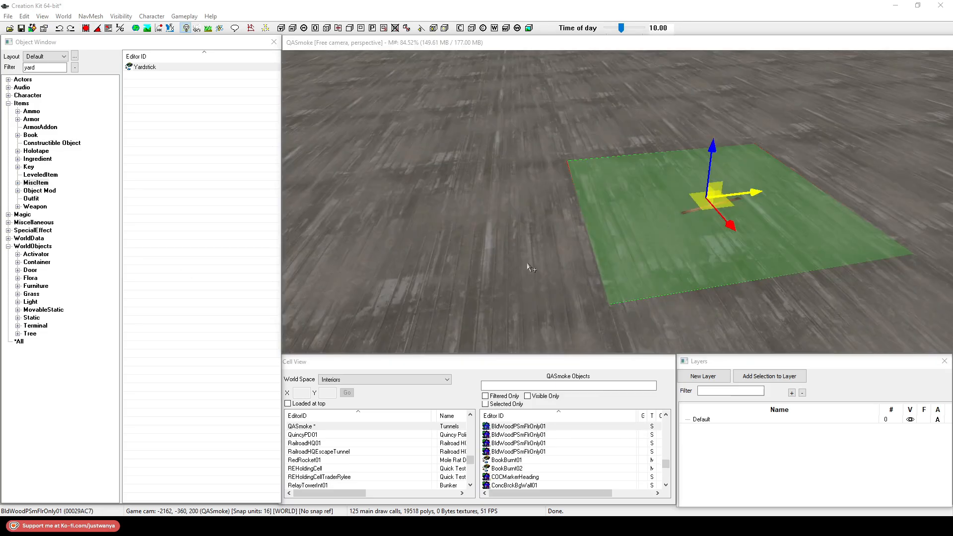
left_click(527, 267)
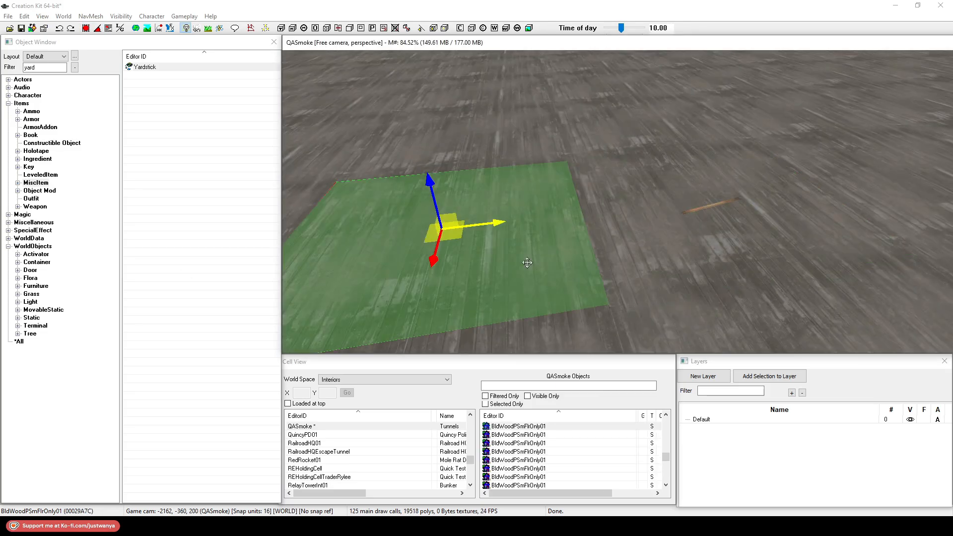
left_click_drag(423, 160, 421, 150)
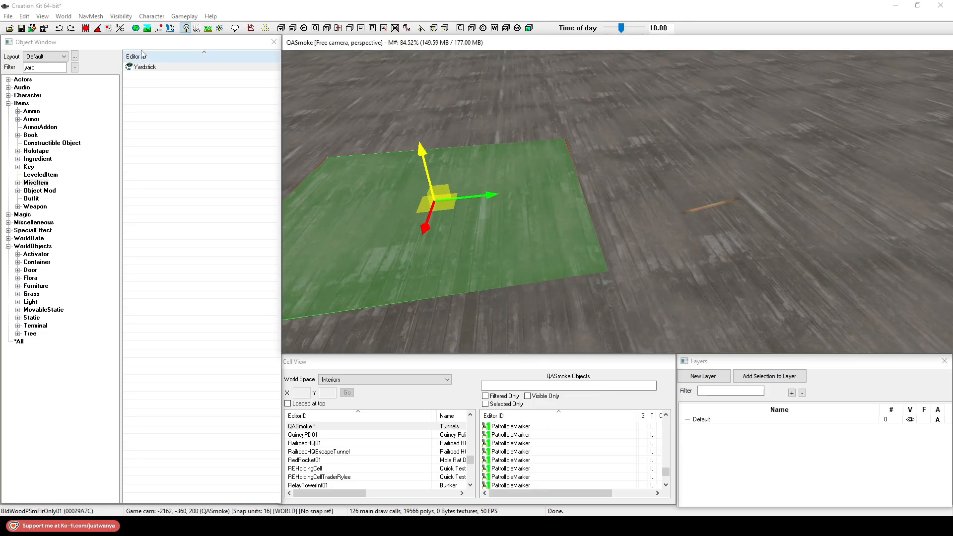
Switch grid snapping on and move the selected floor tile along its green axis, checking how it lines up with the surrounding floor
left_click(86, 29)
left_click_drag(487, 197, 791, 161)
middle_click_drag(659, 207, 638, 195, "shift")
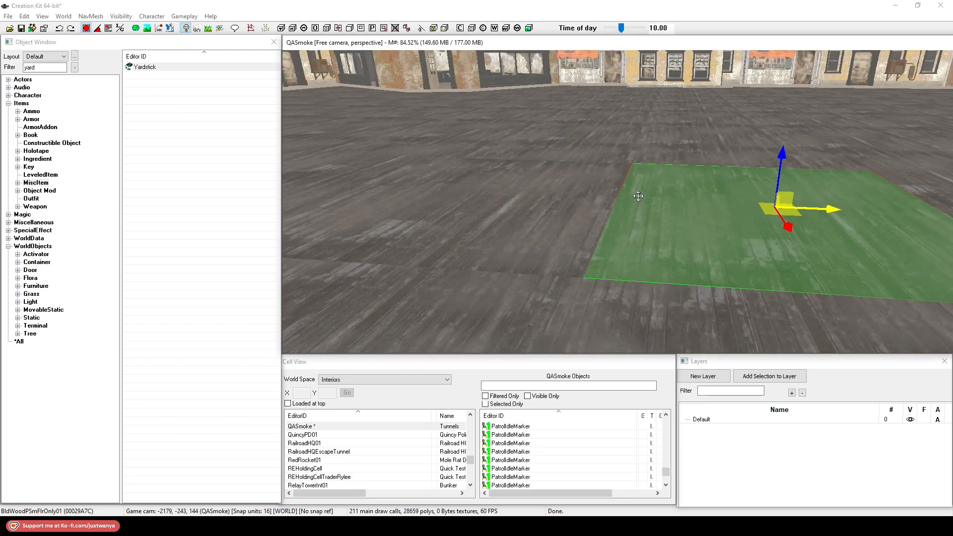
scroll(639, 196, "up", 4)
scroll(677, 202, "down", 4)
middle_click_drag(668, 196, 683, 207, "shift")
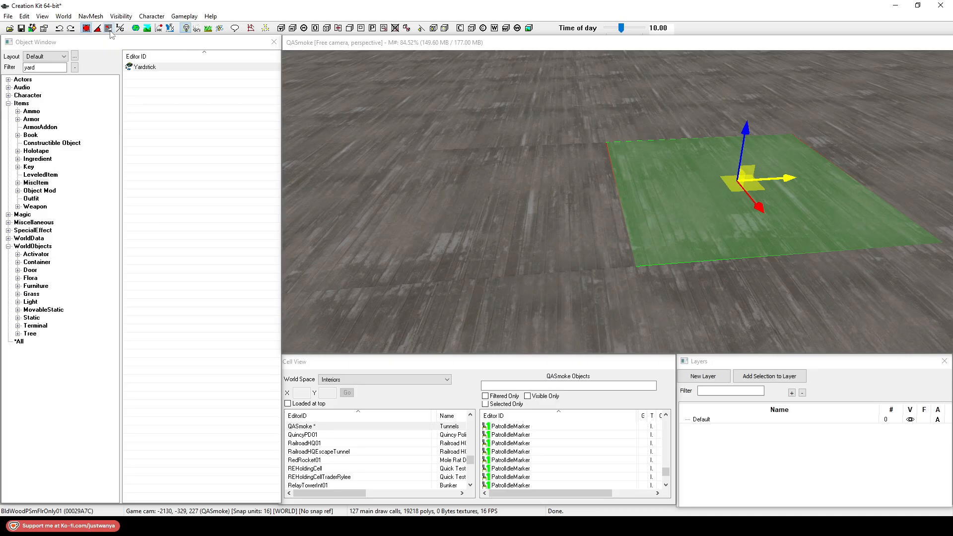
Nudge the selected floor tile along its green axis with the snapping toggles changed, and delete it together with the adjacent tile
left_click(575, 205)
left_click(685, 222)
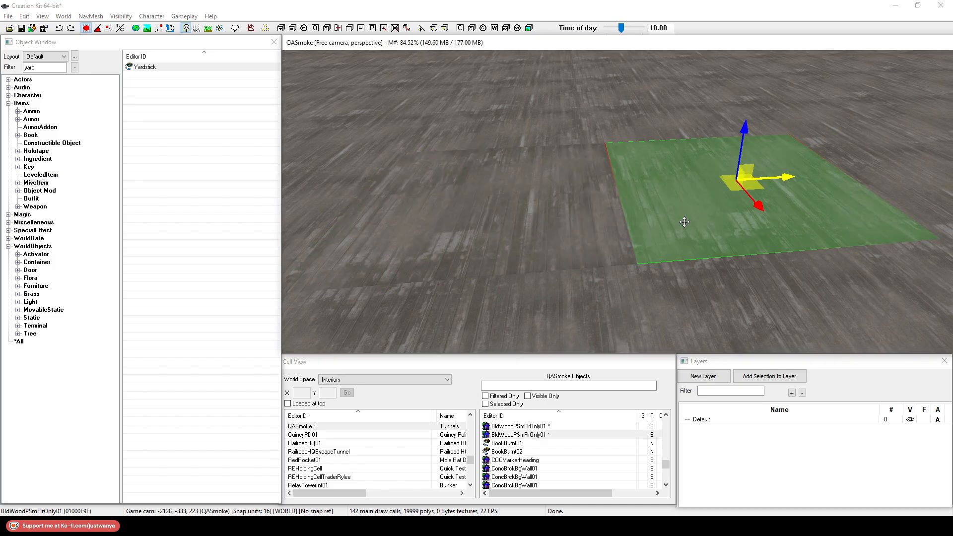
left_click(89, 29)
left_click(108, 29)
mouse_move(781, 177)
left_mouse_down()
mouse_move(800, 177)
mouse_move(769, 178)
mouse_move(783, 177)
left_mouse_up()
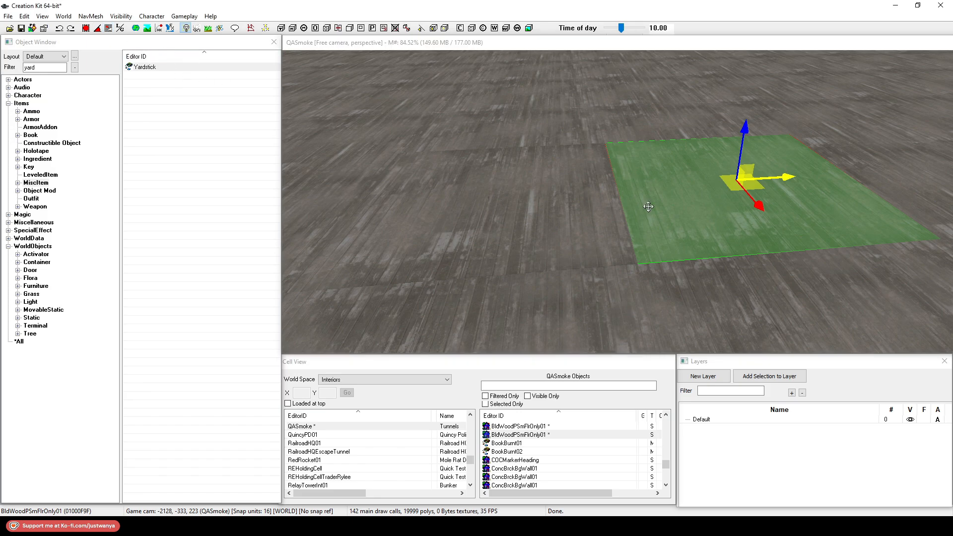
left_click(589, 212, "ctrl")
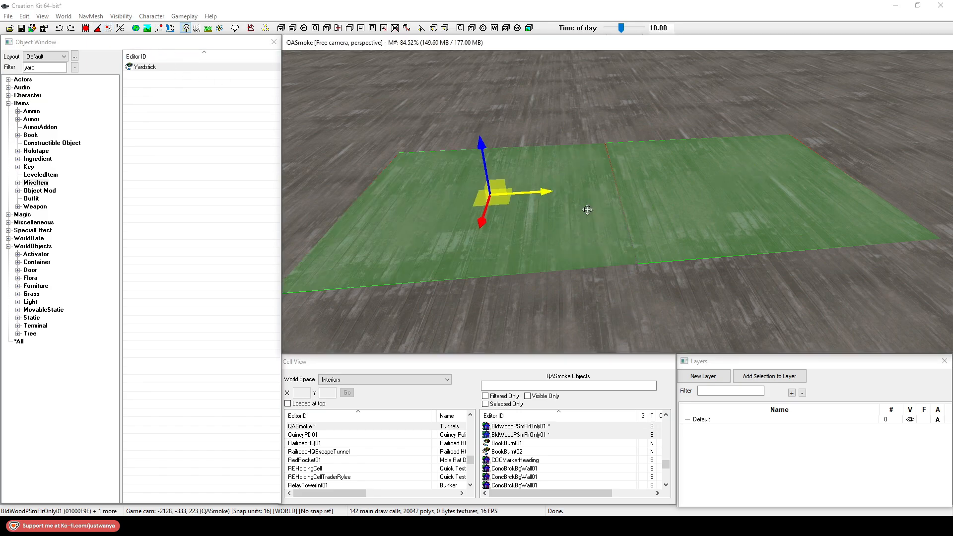
key("Delete")
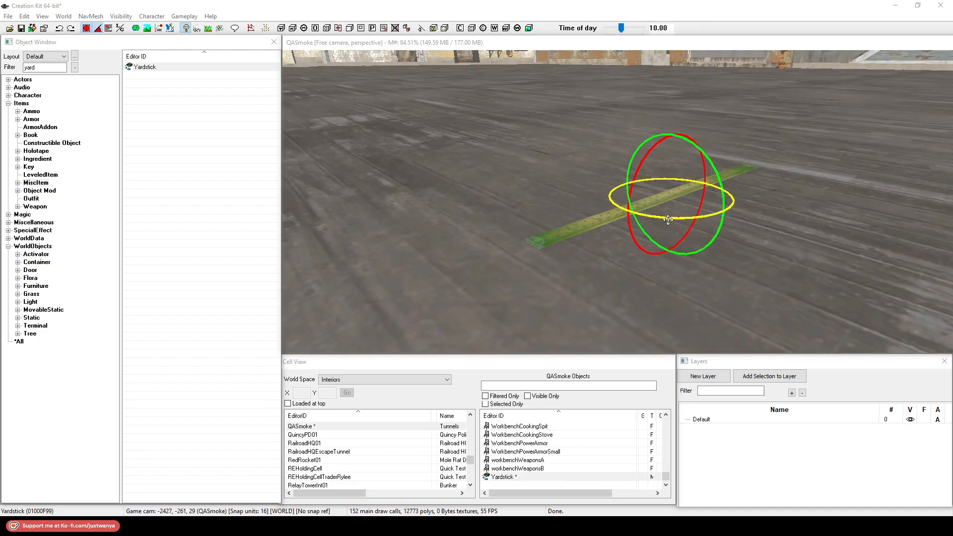
Rotate the Yardstick around its vertical axis on the QASmoke floor
left_click_drag(668, 217, 906, 217)
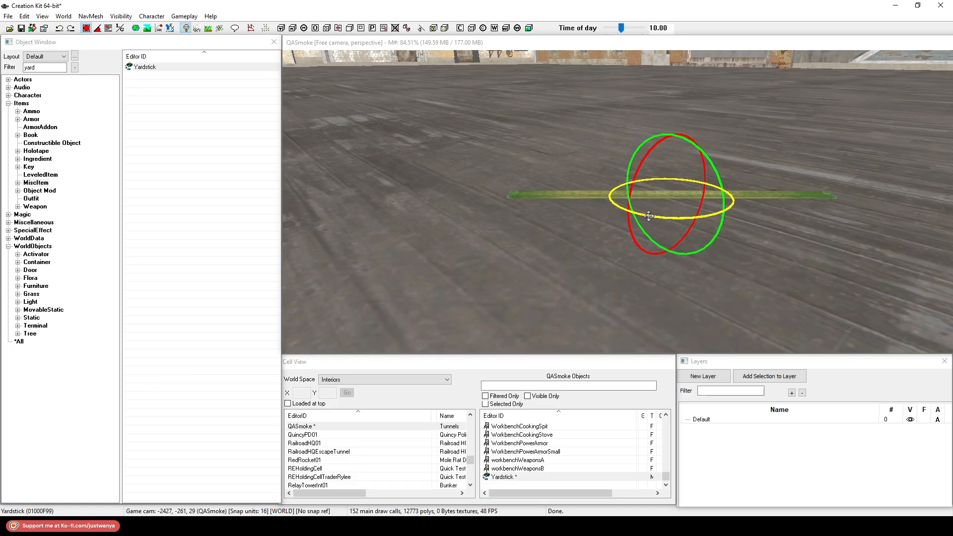
mouse_move(648, 216)
left_mouse_down()
mouse_move(680, 217)
mouse_move(658, 217)
left_mouse_up()
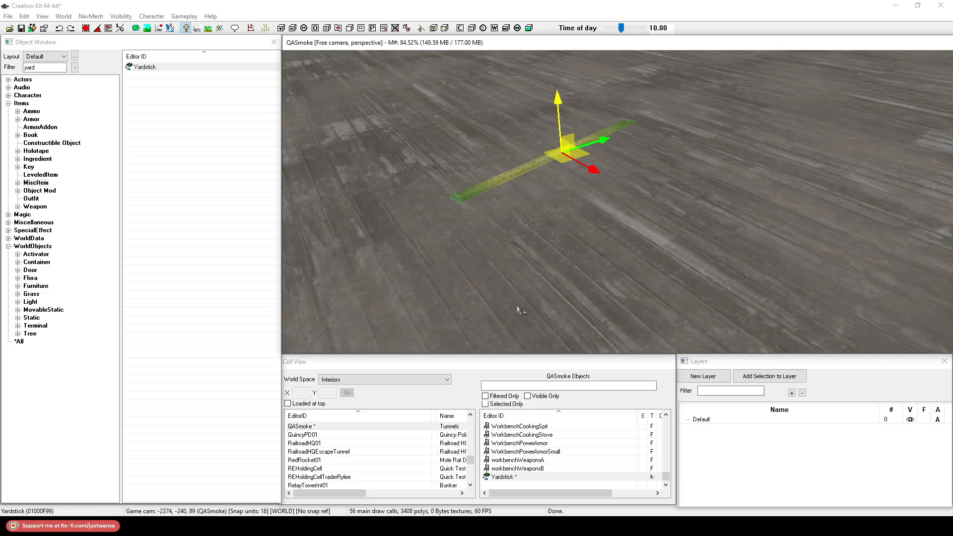
Raise the Yardstick above the floor, run the Havok simulation to drop it, stop the simulation and reselect the Yardstick
mouse_move(518, 307)
middle_mouse_down("shift")
mouse_move(505, 293)
mouse_move(526, 305)
mouse_move(506, 293)
middle_mouse_up("shift")
mouse_move(626, 117)
left_mouse_down()
mouse_move(625, 227)
mouse_move(626, 113)
left_mouse_up()
middle_click_drag(594, 108, 538, 191, "shift")
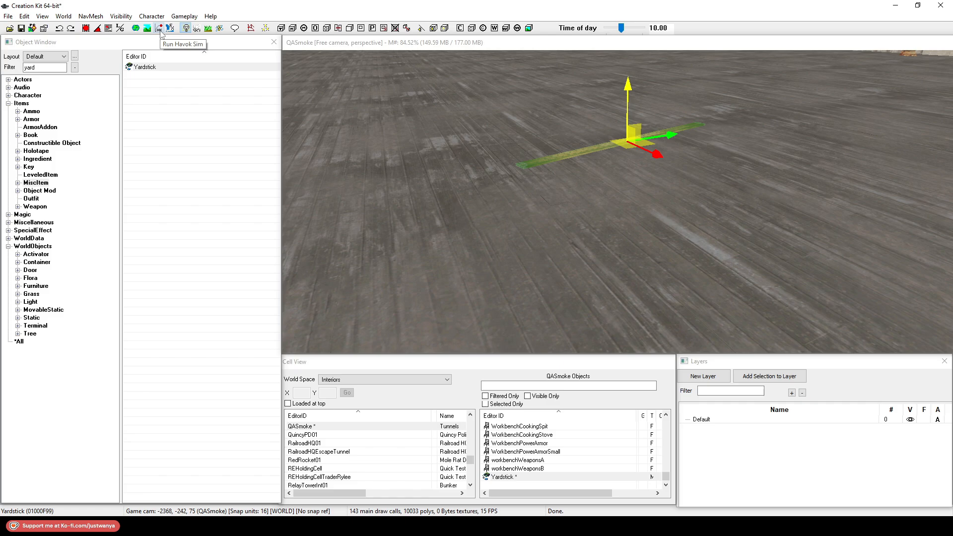
left_click(159, 29)
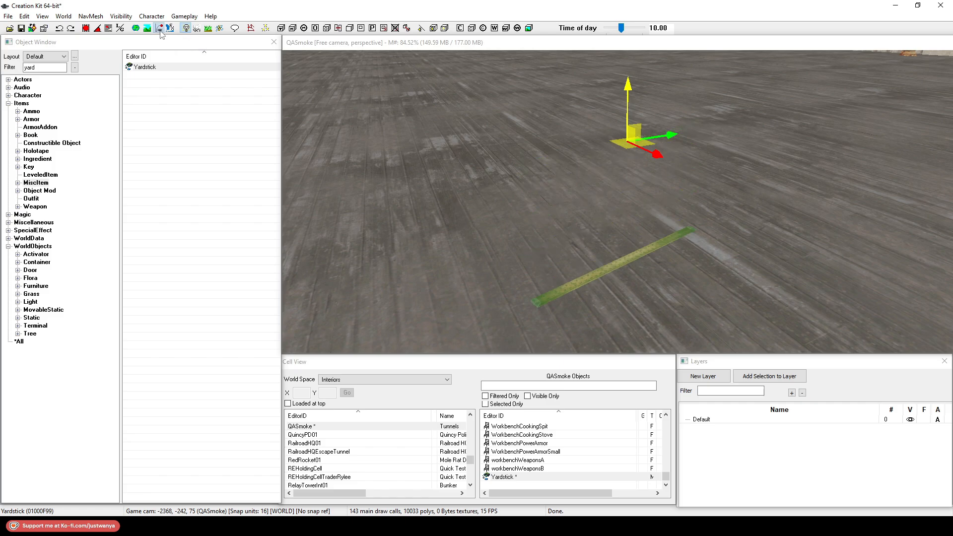
left_click(159, 31)
left_click(593, 276)
mouse_move(447, 329)
middle_mouse_down("shift")
mouse_move(443, 304)
mouse_move(478, 329)
mouse_move(557, 319)
mouse_move(442, 328)
middle_mouse_up("shift")
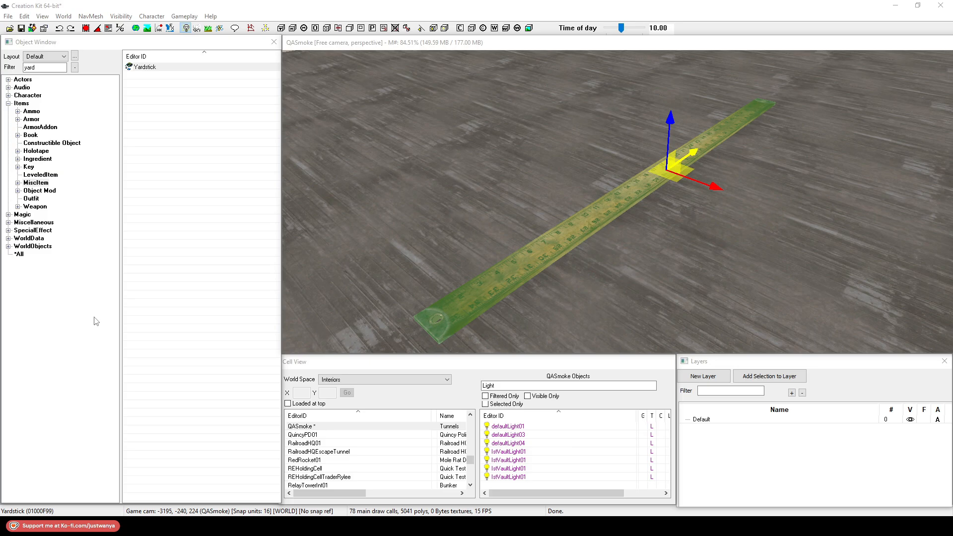
Open the target plugin dialog for saving, view the existing plugin files and cancel without saving
left_click(95, 321)
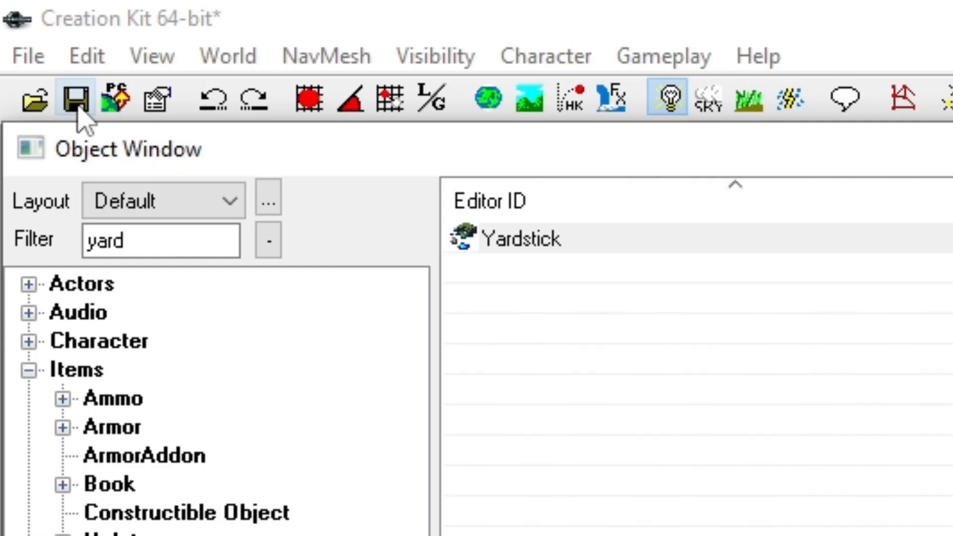
left_click(77, 101)
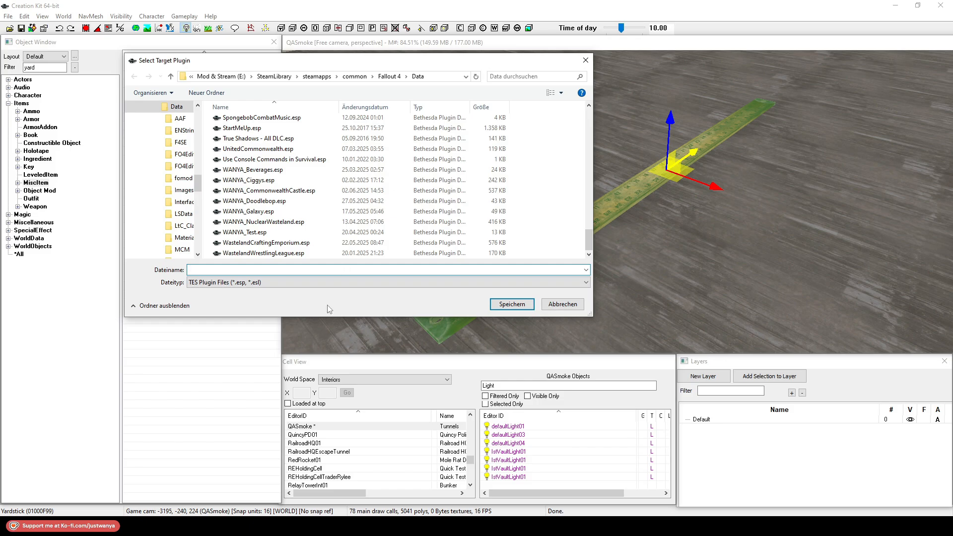
left_click(562, 304)
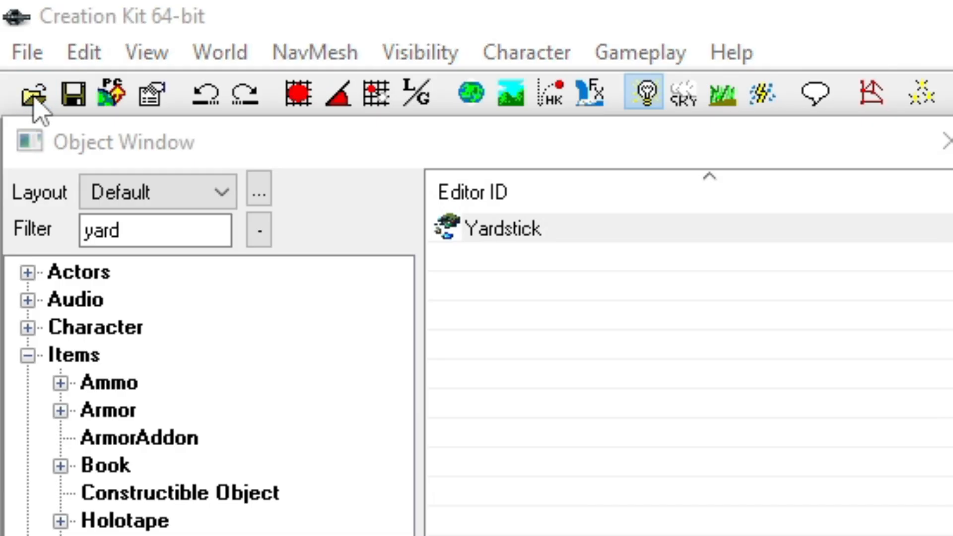
Tick WANYA_CommonwealthCastle.esp in the plugin list, decline loading it without an active file, and try to set it as the active file
left_click(10, 29)
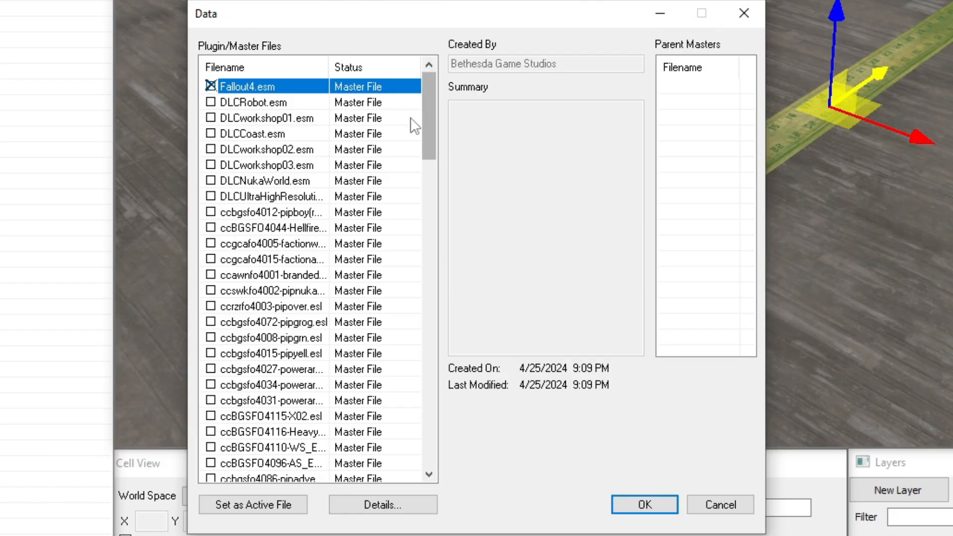
left_click_drag(427, 117, 431, 261)
double_click(317, 322)
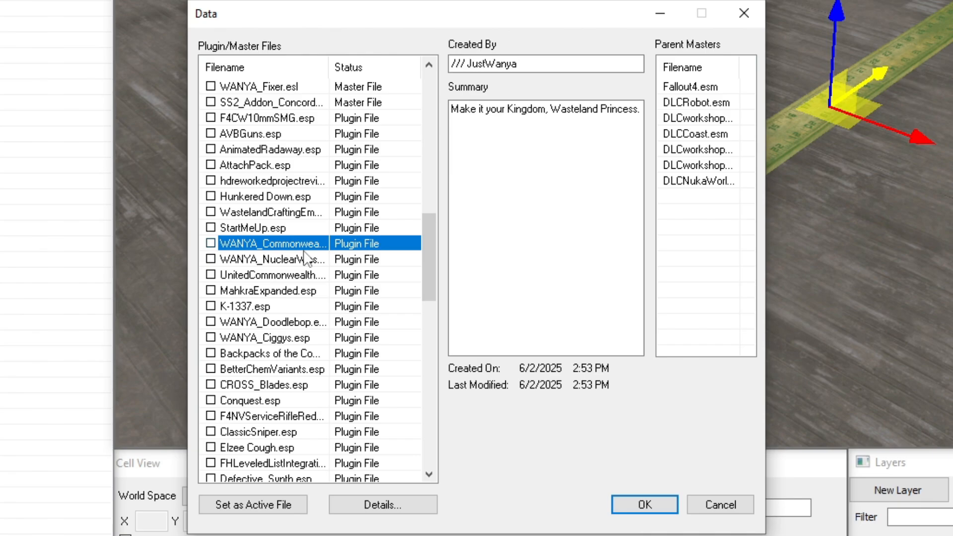
double_click(235, 245)
left_click(654, 506)
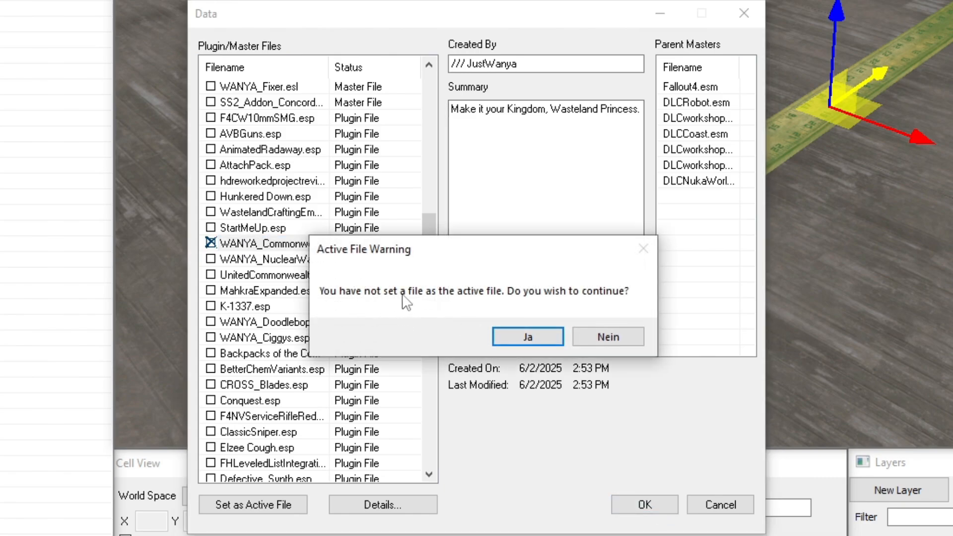
left_click(627, 336)
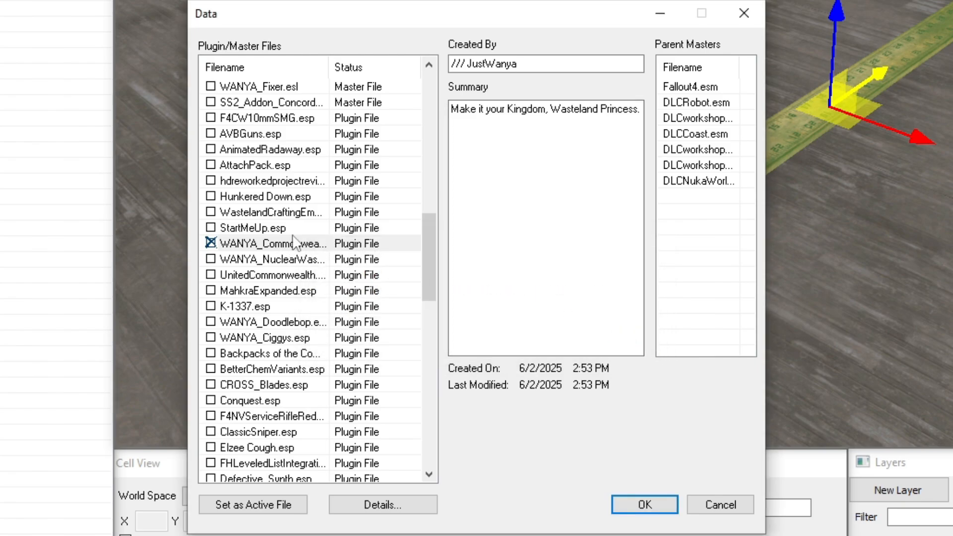
left_click_drag(375, 15, 369, 6)
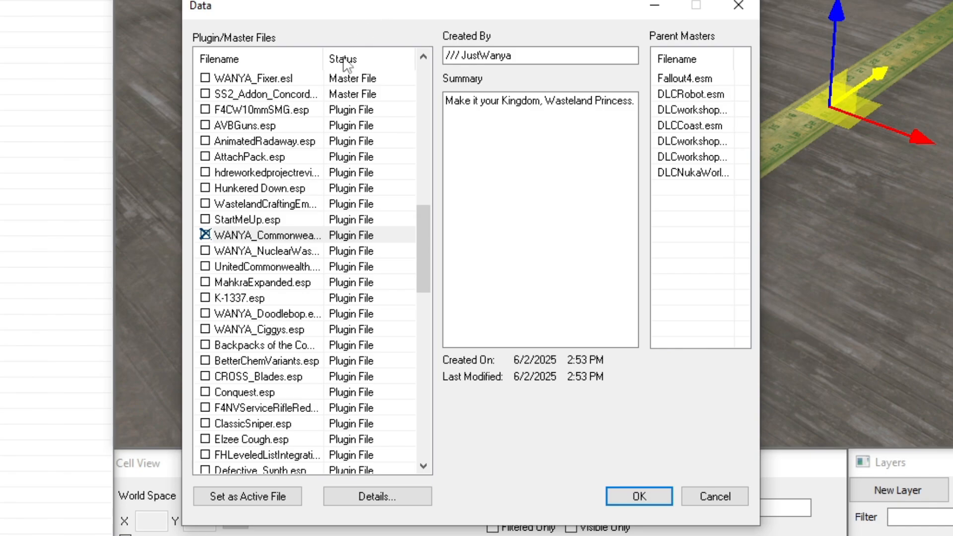
left_click(230, 503)
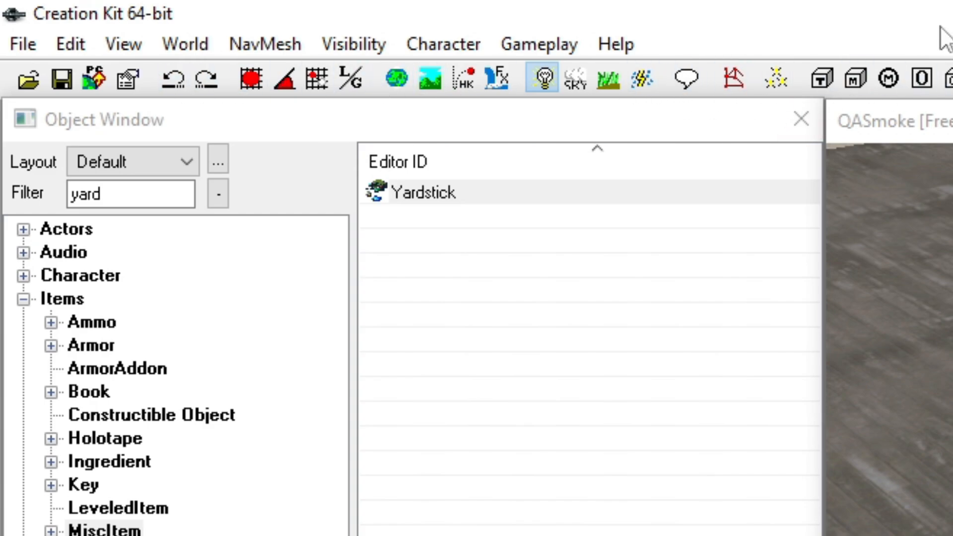
Open the Preferences and examine the grid snapping and movement speed settings for references, followed by the Render Window settings
left_click(127, 80)
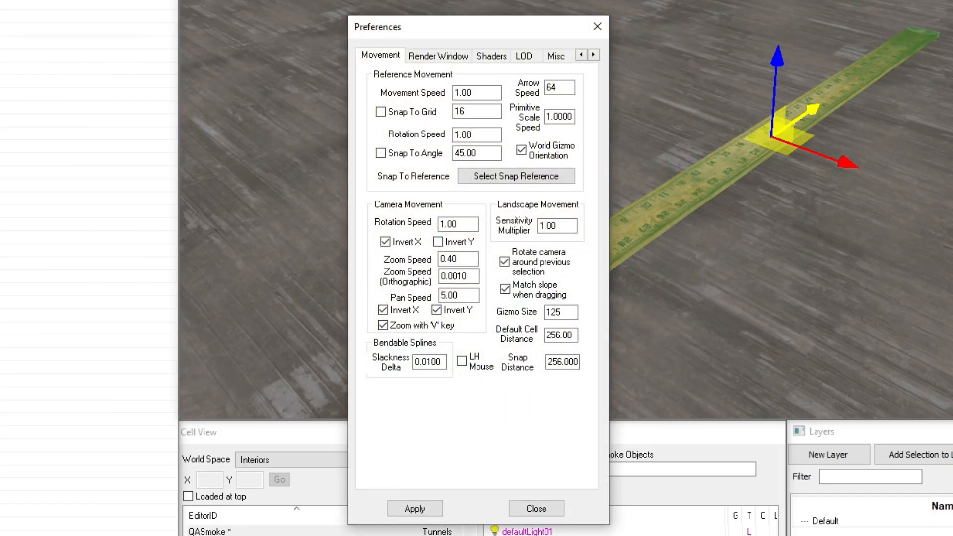
double_click(484, 112)
left_click(484, 111)
double_click(464, 93)
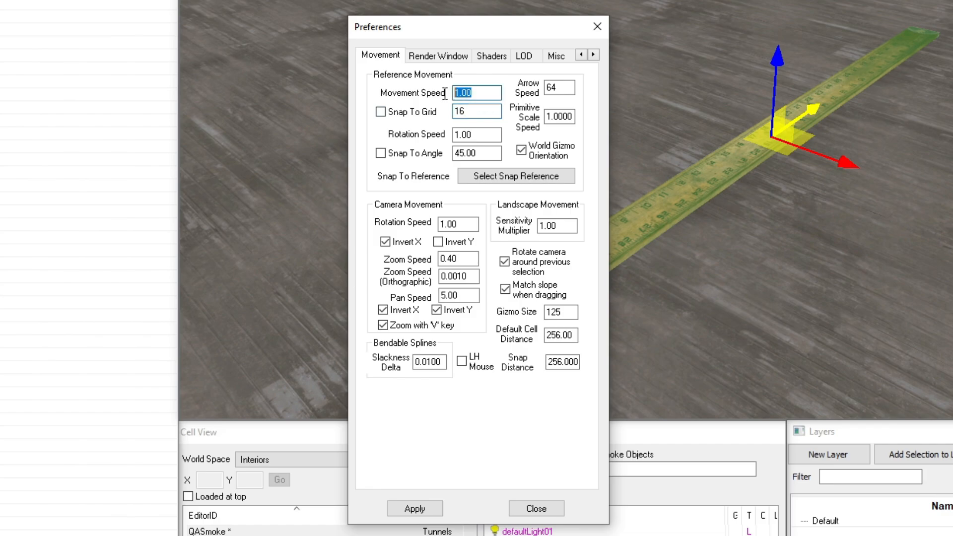
left_click(453, 59)
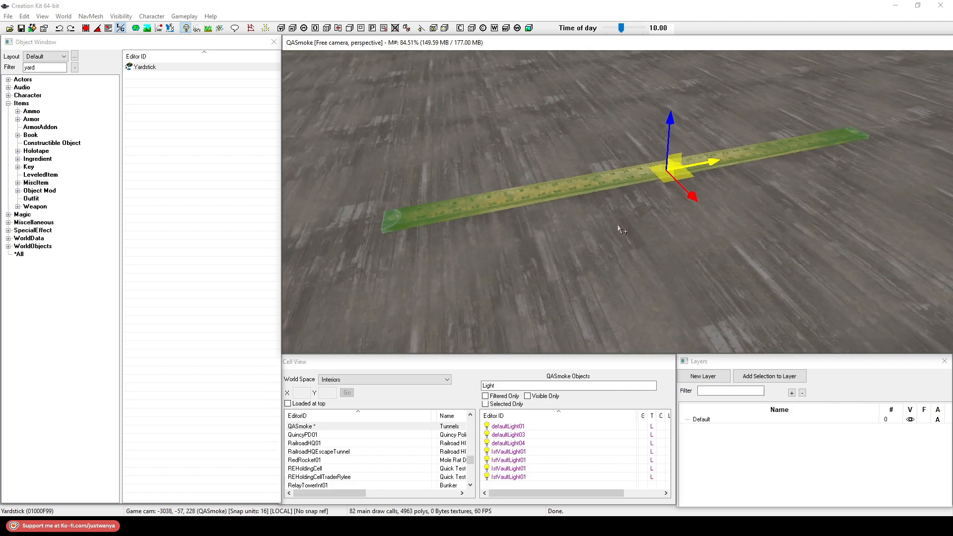
Rotate the Yardstick around its vertical axis with local gizmo orientation, and switch between the move and rotate gizmos
key("w")
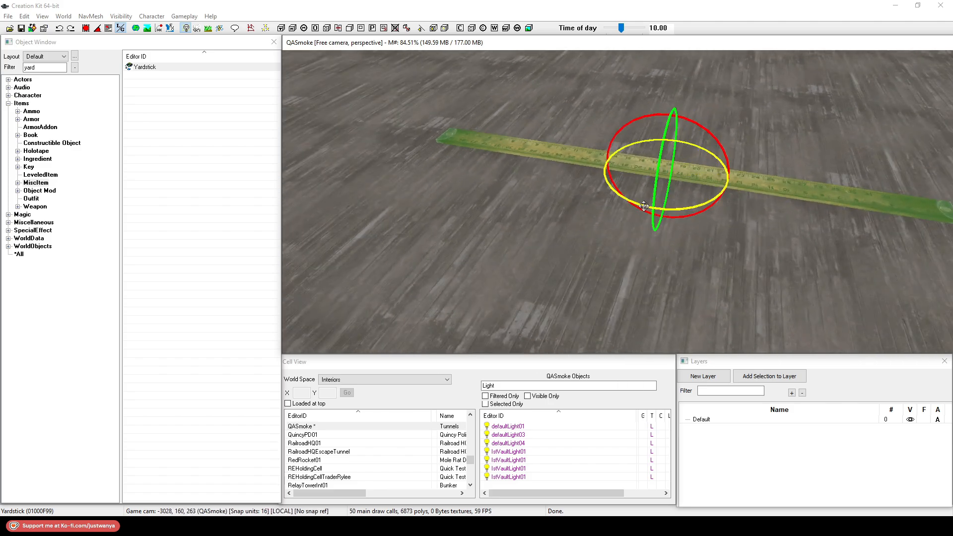
left_click_drag(641, 201, 680, 200)
key("e")
middle_click_drag(675, 259, 600, 240, "shift")
key("g")
key("g")
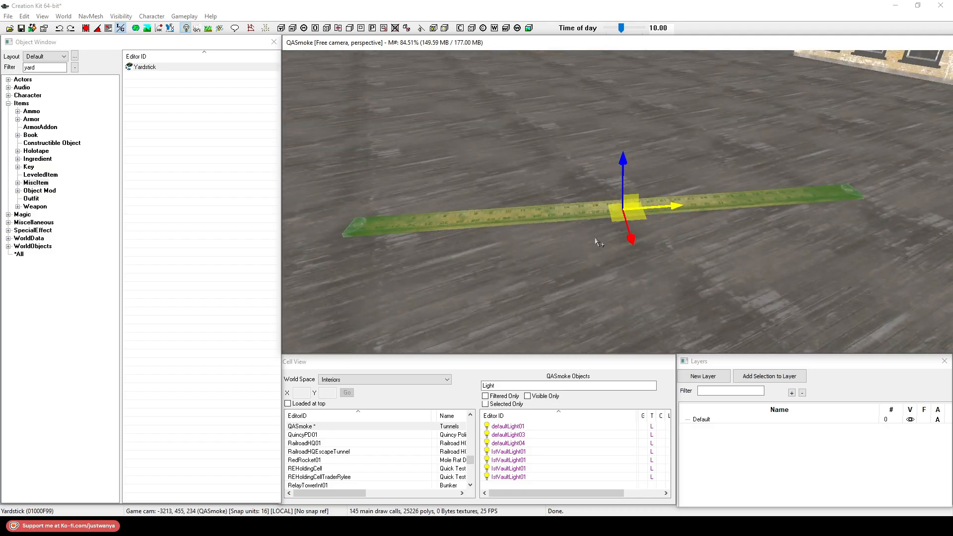
key("g")
key("e")
key("g")
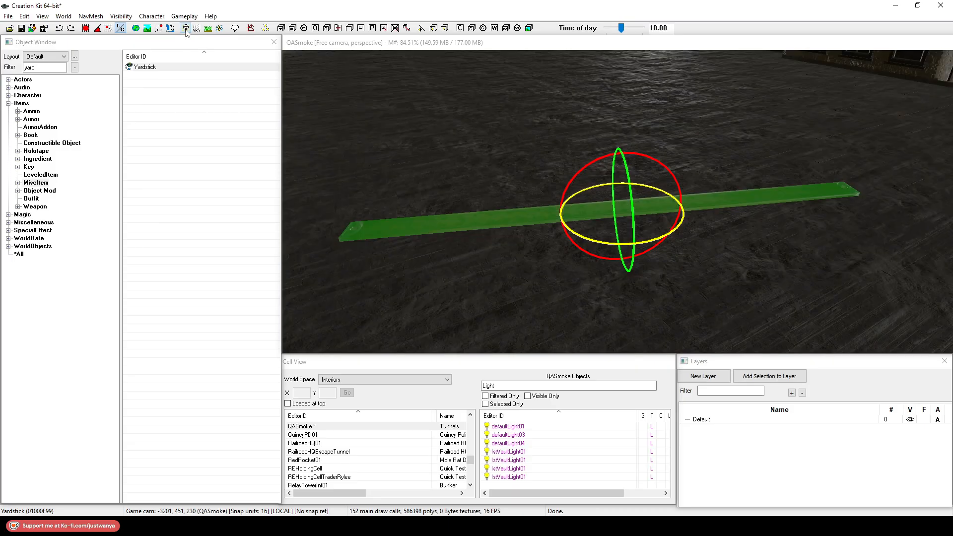
View the Yardstick and its surroundings under the cell's own dark lighting, and turn the bright editor lighting back on
left_click(763, 119)
left_click(763, 119)
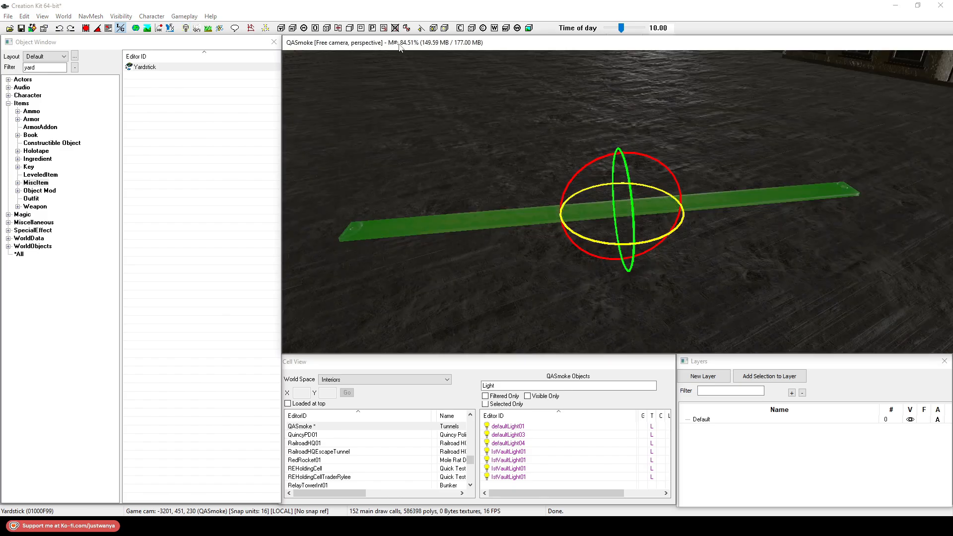
middle_click_drag(526, 176, 532, 168, "shift")
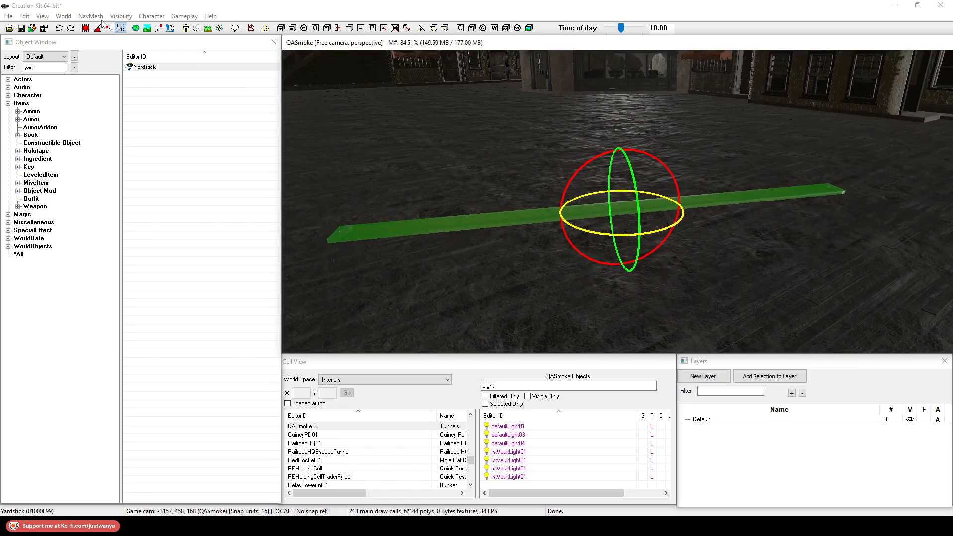
left_click(185, 28)
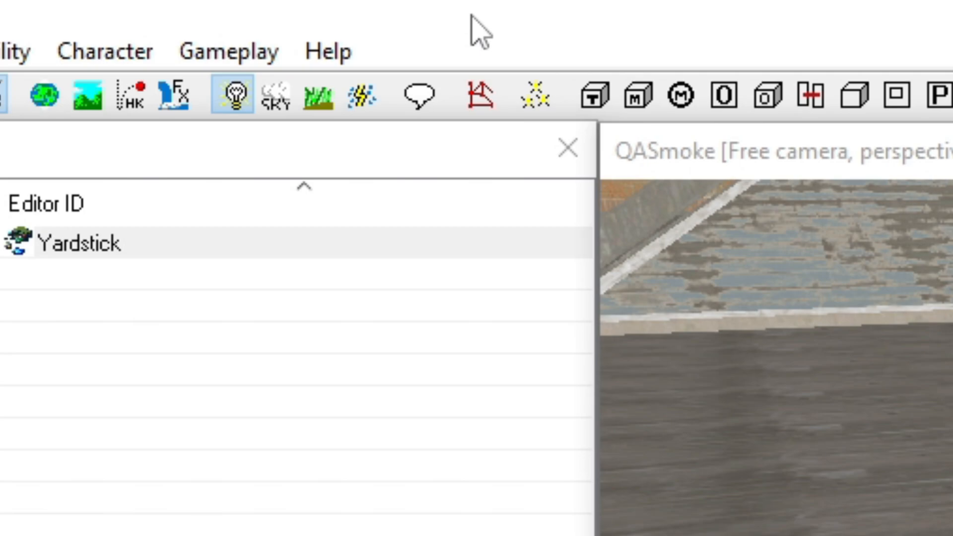
Open navmesh editing to examine the QASmoke floor's navmesh triangles, and close it again
left_click(481, 94)
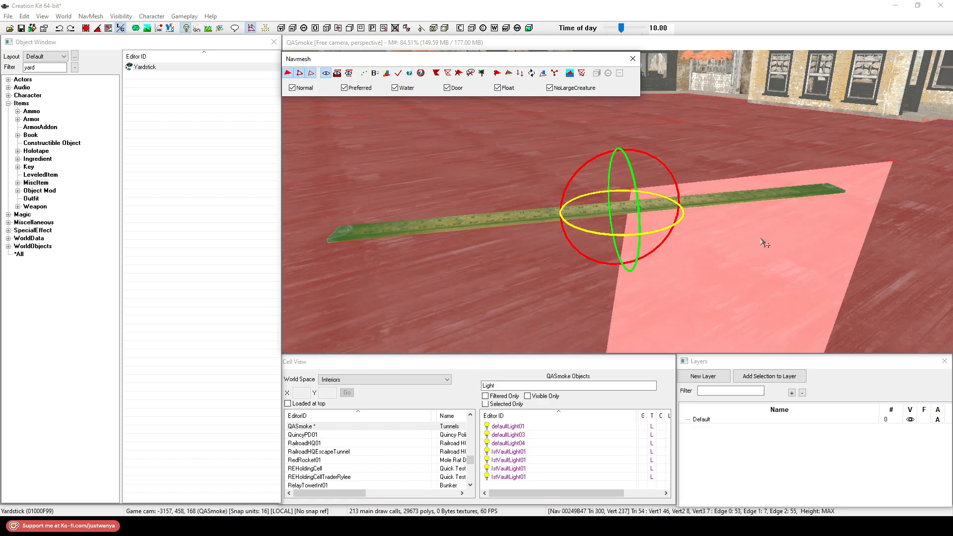
left_click(632, 59)
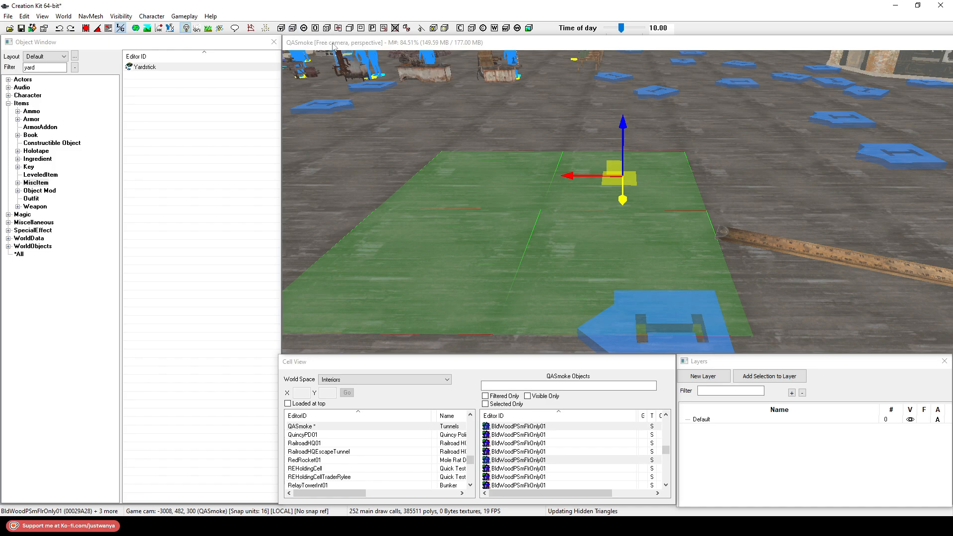
left_click(358, 44)
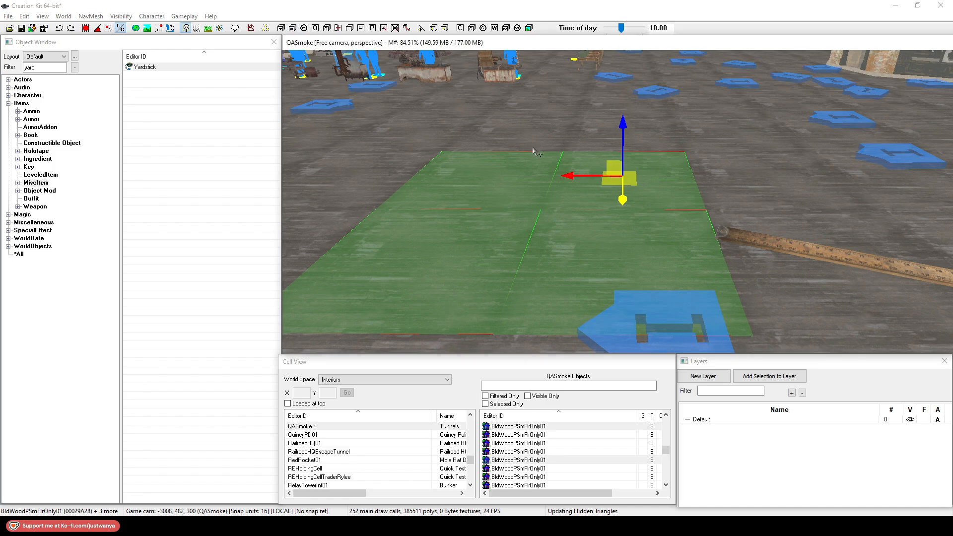